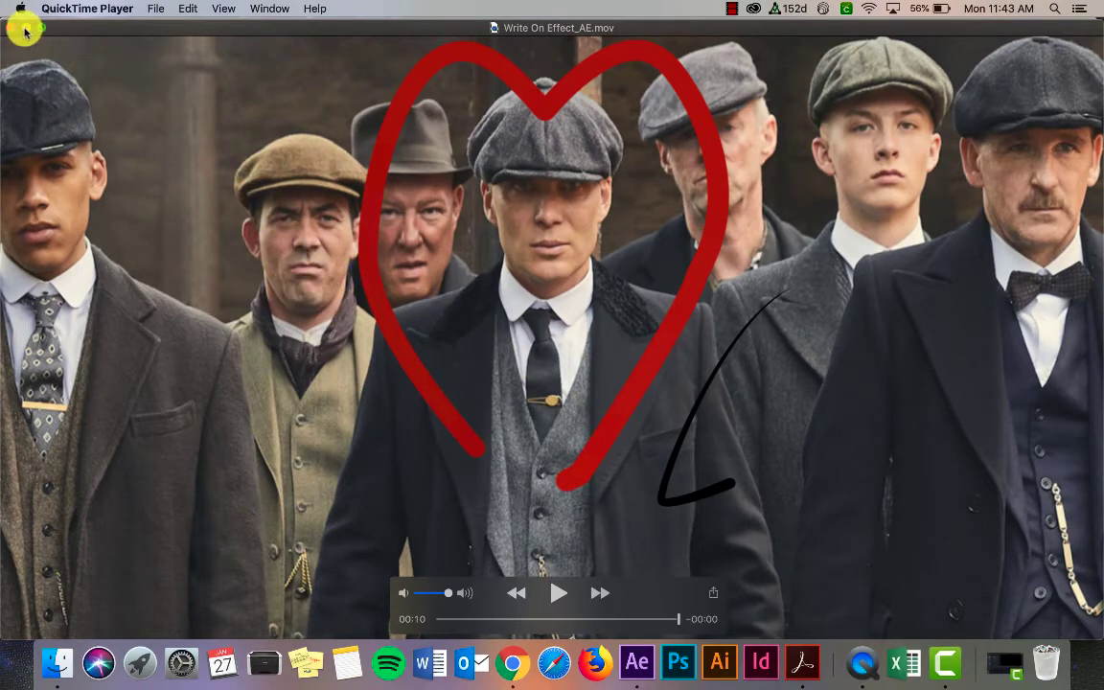
Step: Switch to After Effects and create a 1920 x 1080 px composition at 30 fps with a 10-second duration
{"action": "left_click", "coordinate": [24, 30]}
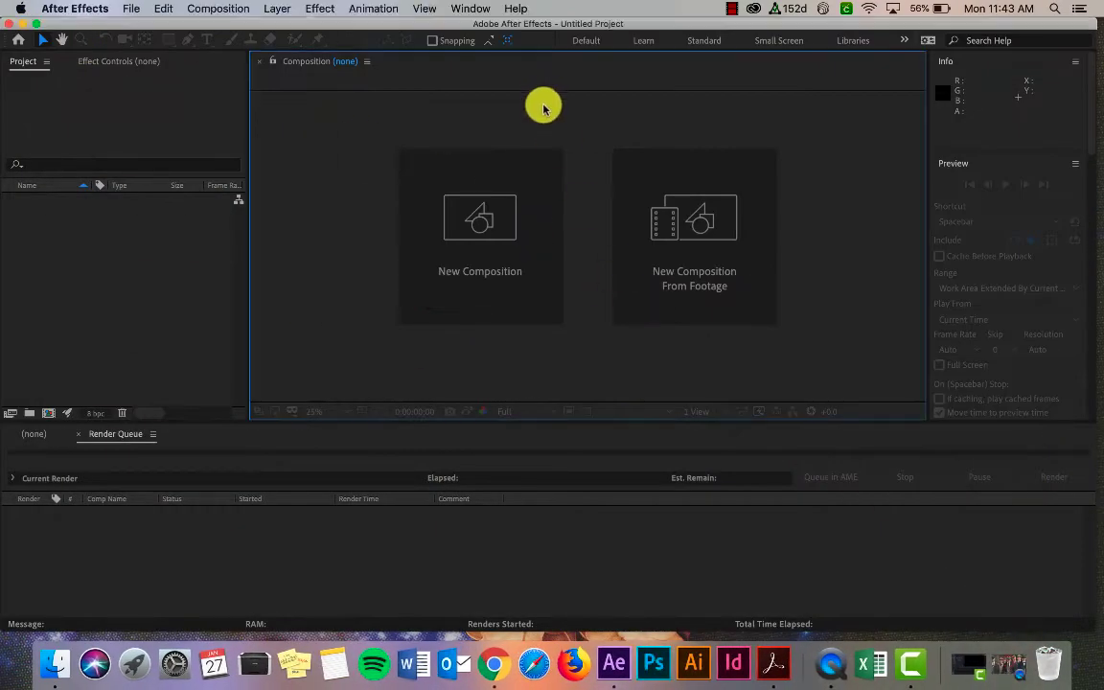
{"action": "left_click", "coordinate": [491, 219]}
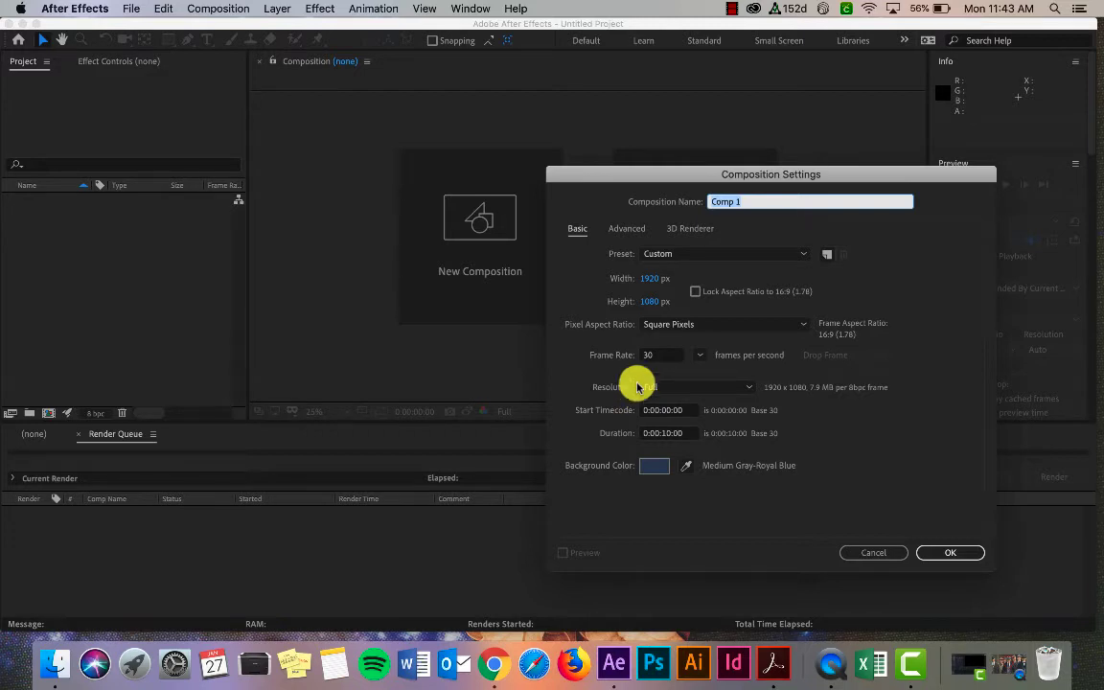
{"action": "left_click", "coordinate": [650, 356]}
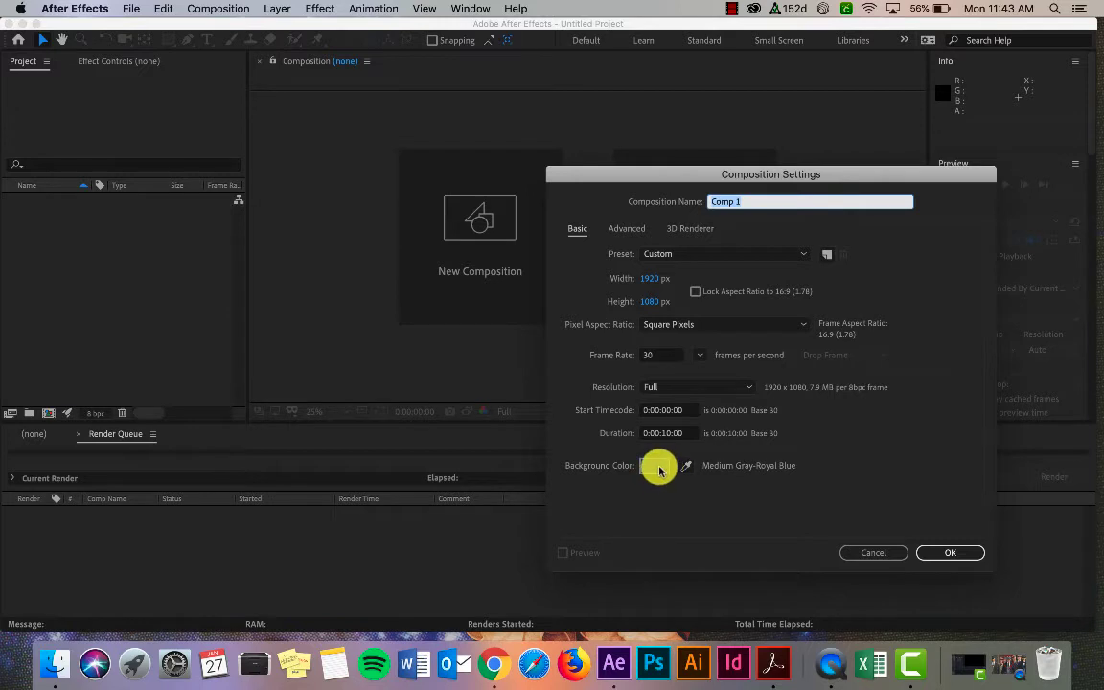
{"action": "left_click", "coordinate": [950, 554]}
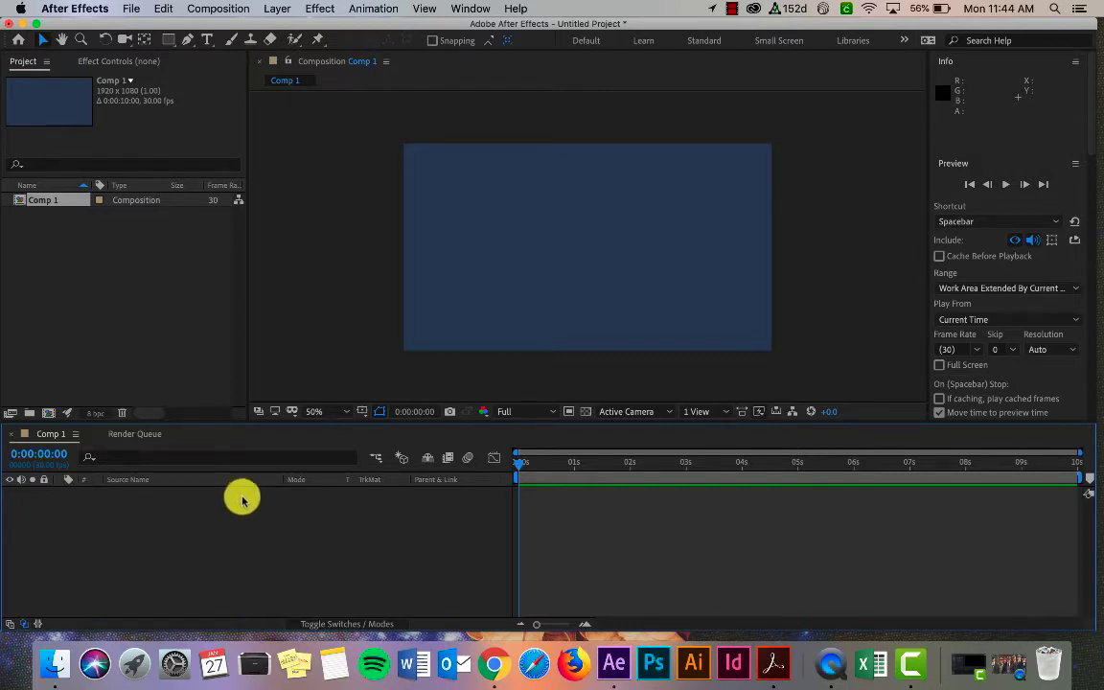
Step: Add a bright blue 1920 x 1080 px solid layer to the composition
{"action": "right_click", "coordinate": [170, 505]}
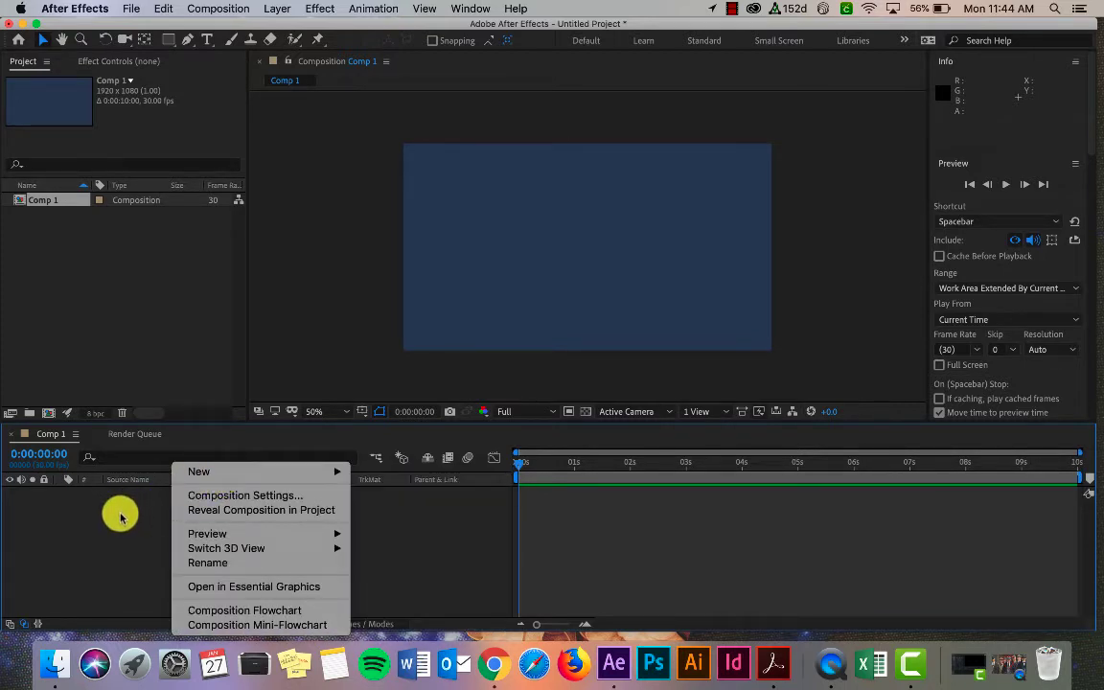
{"action": "mouse_move", "coordinate": [206, 468]}
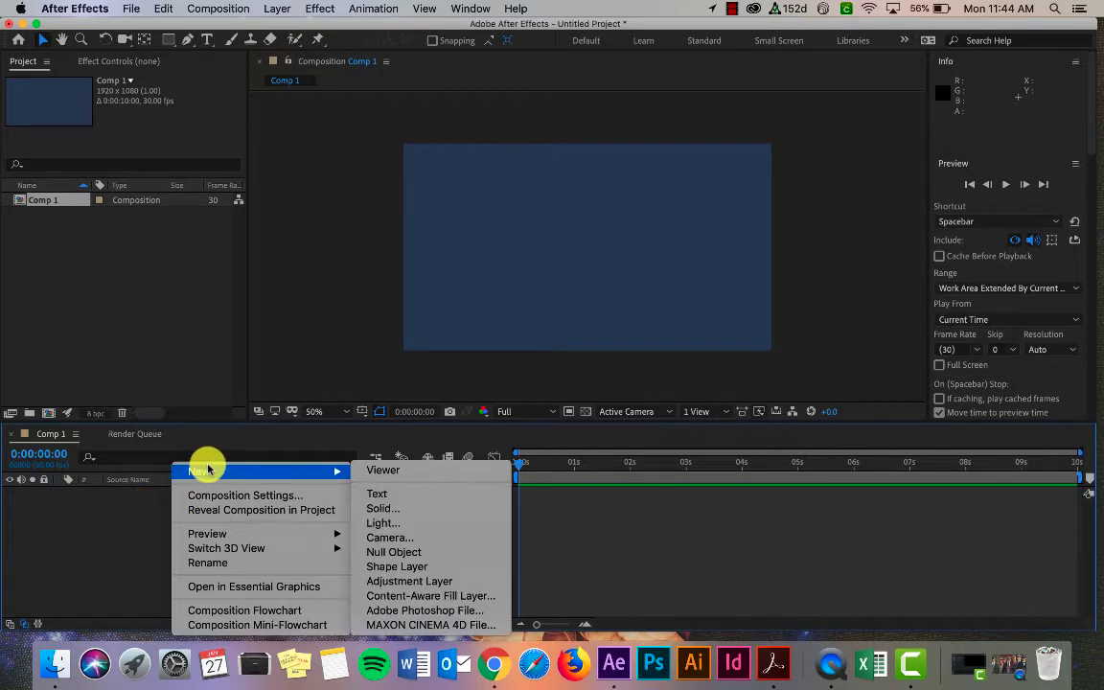
{"action": "left_click", "coordinate": [387, 514]}
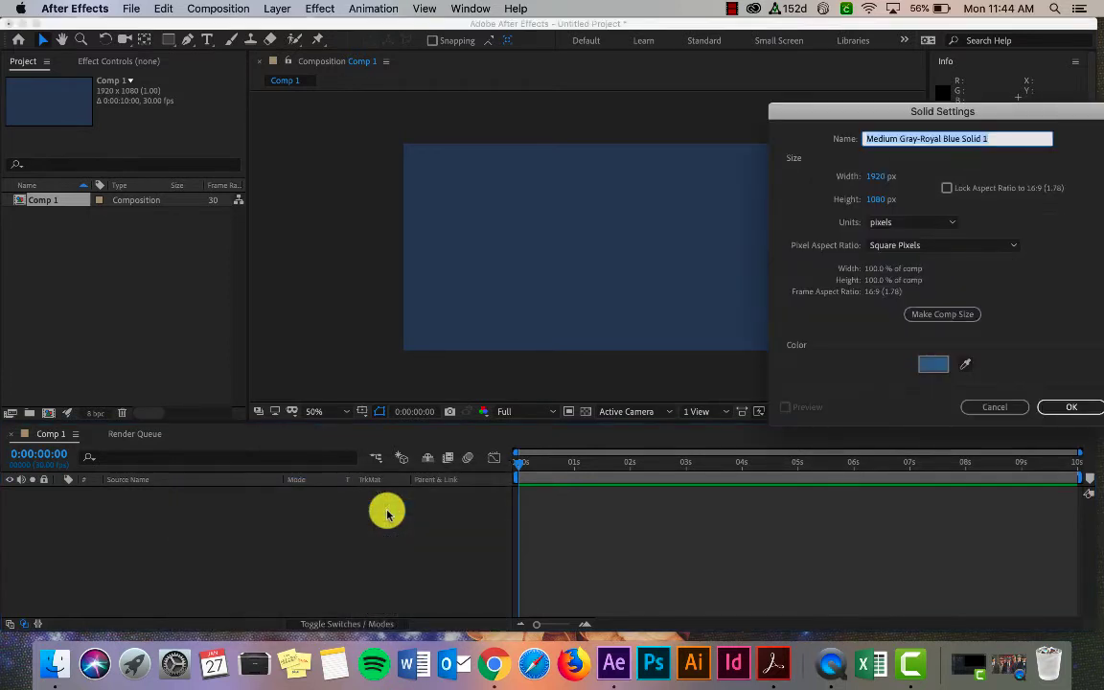
{"action": "left_click", "coordinate": [931, 365]}
{"action": "left_click", "coordinate": [495, 364]}
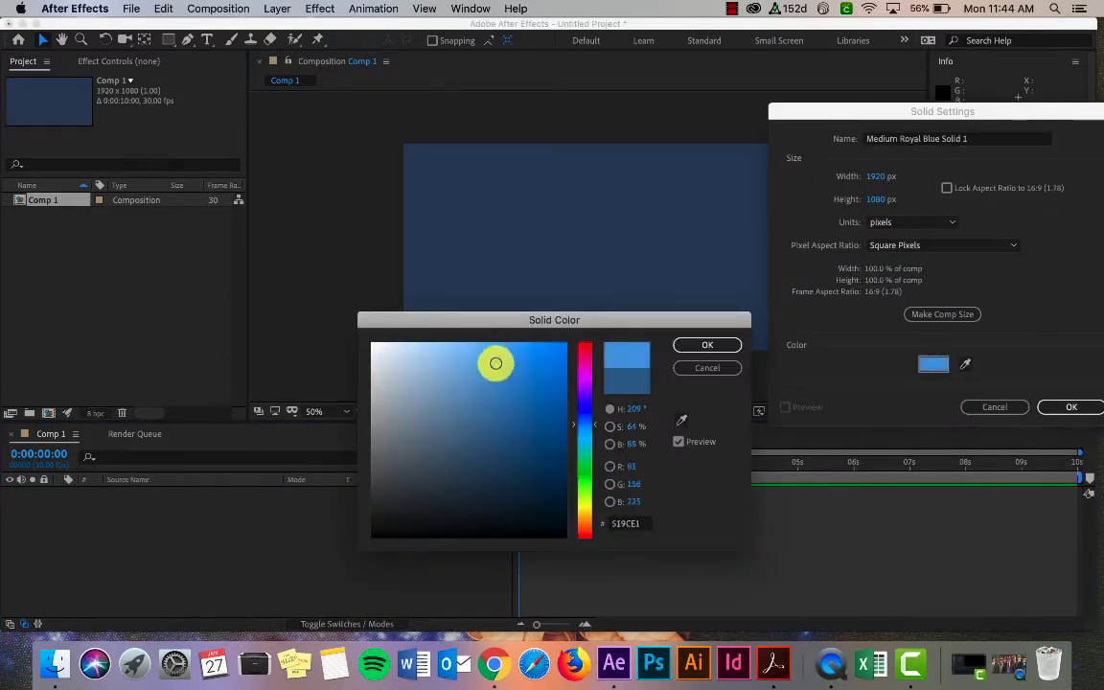
{"action": "left_click", "coordinate": [702, 346]}
{"action": "left_click", "coordinate": [1082, 408]}
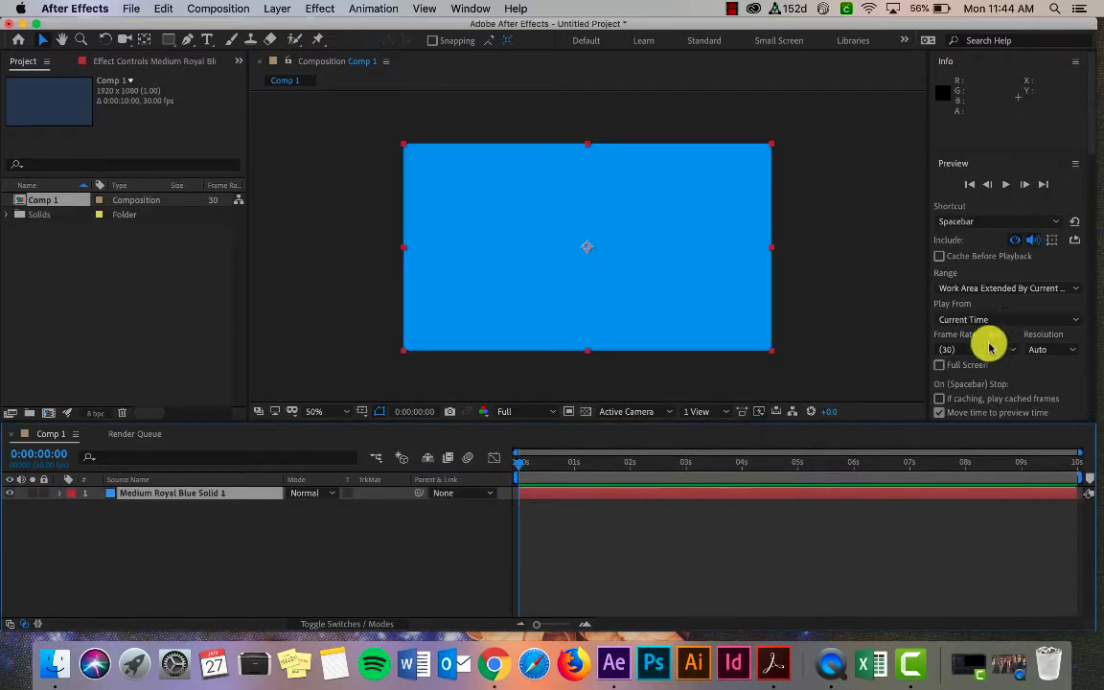
Step: Rename the blue solid layer as "write on effect 1"
{"action": "right_click", "coordinate": [219, 496]}
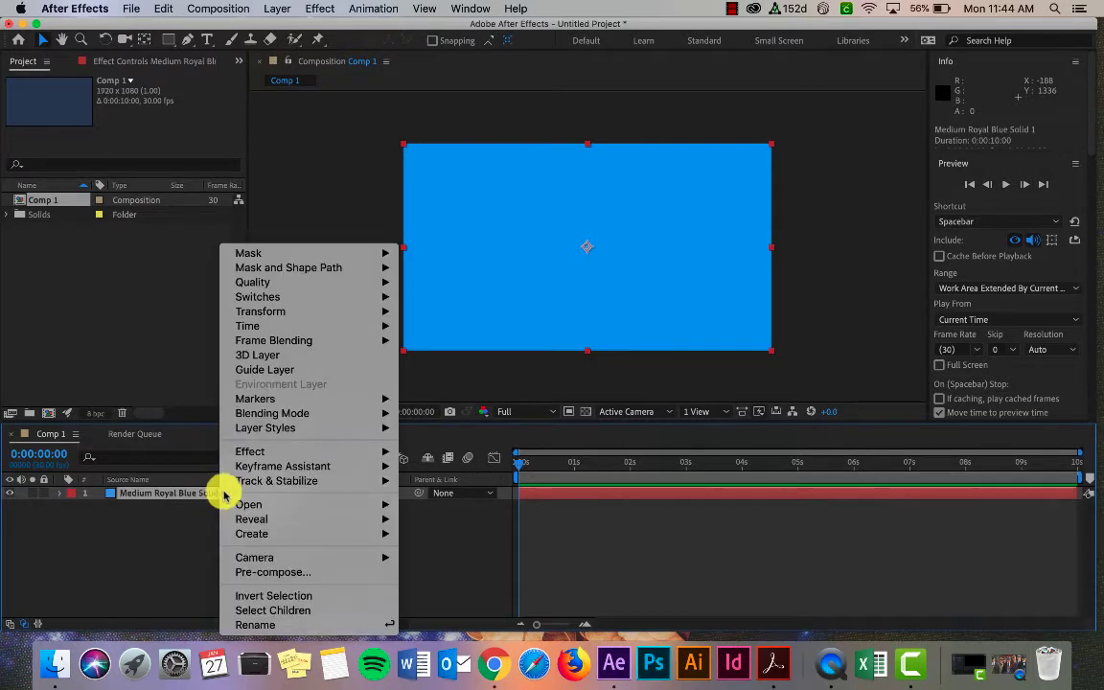
{"action": "left_click", "coordinate": [254, 626]}
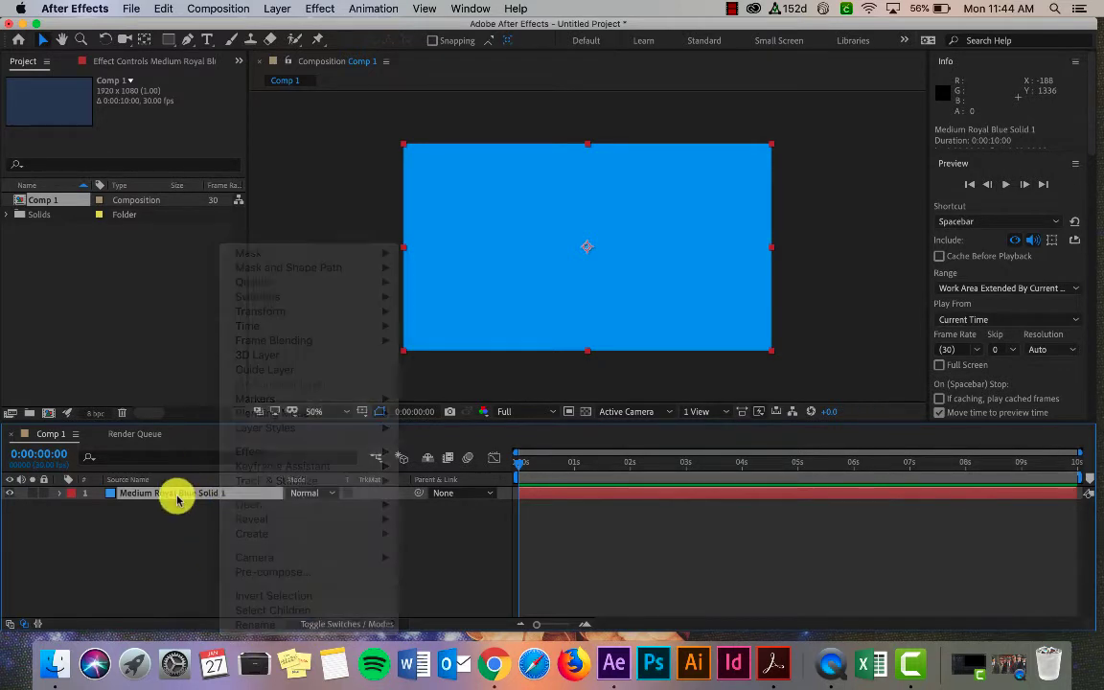
{"action": "key", "text": "Return"}
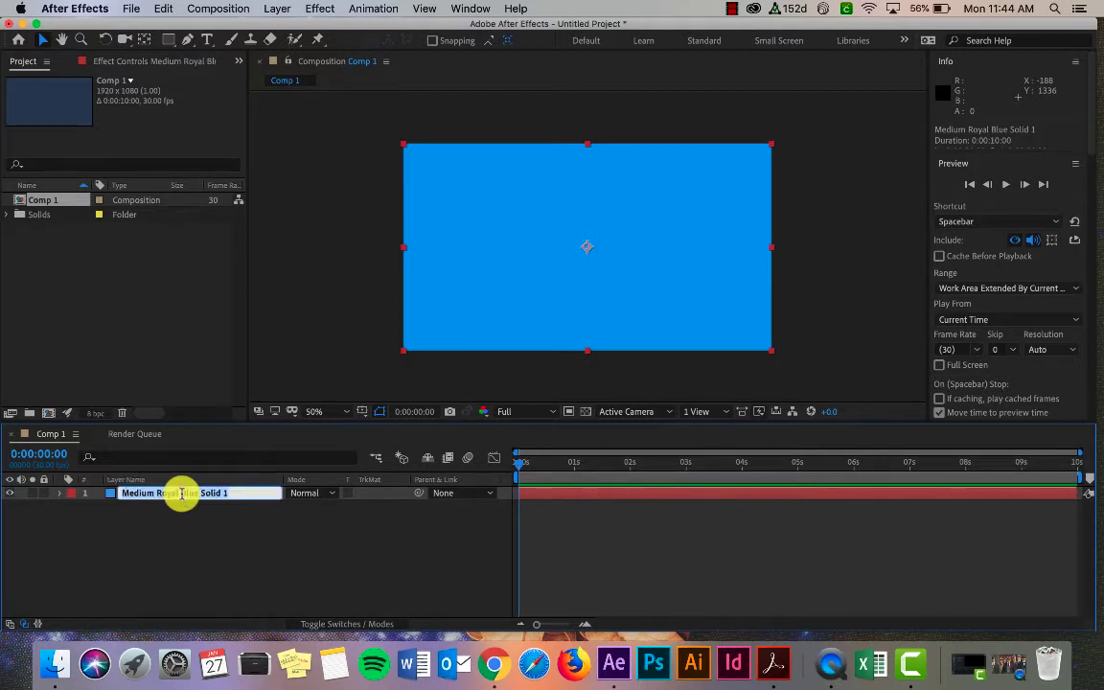
{"action": "type", "text": "write on effect"}
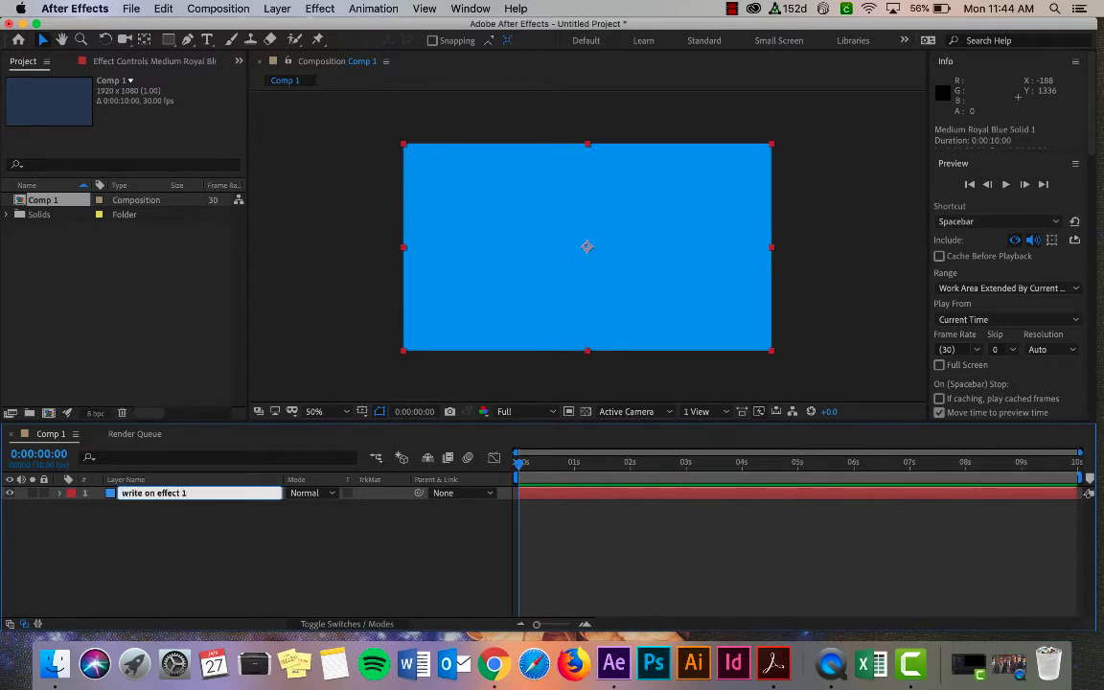
{"action": "left_click", "coordinate": [192, 522]}
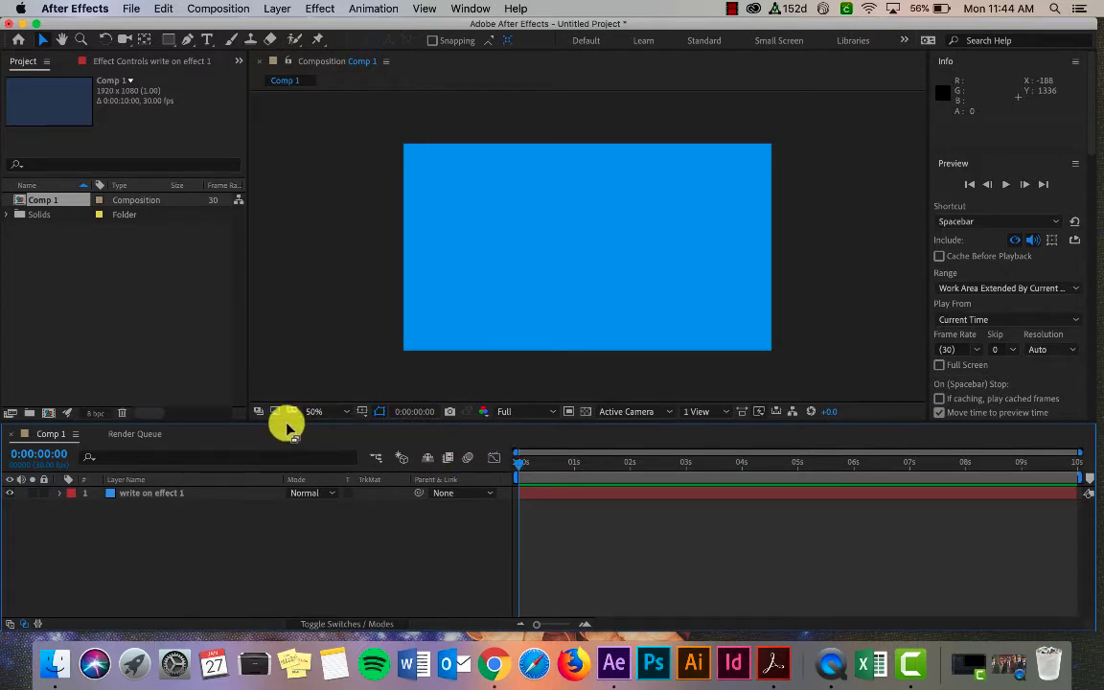
Step: Bring the Effects & Presets list into view so that all effect categories can be browsed
{"action": "left_click", "coordinate": [471, 8]}
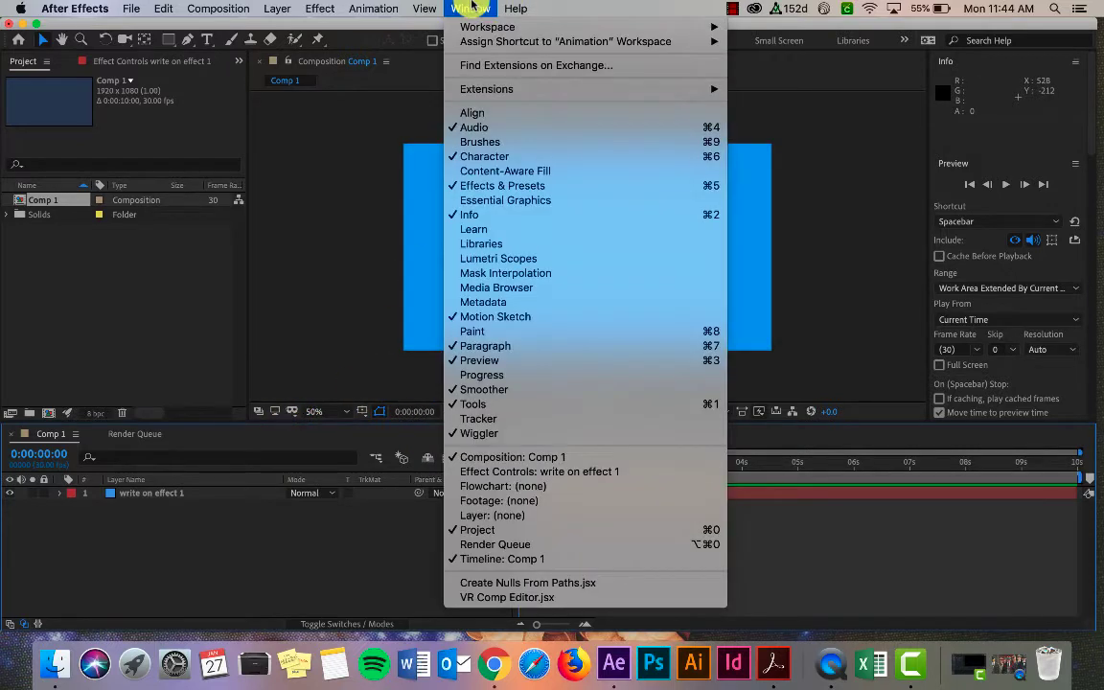
{"action": "left_click", "coordinate": [502, 186]}
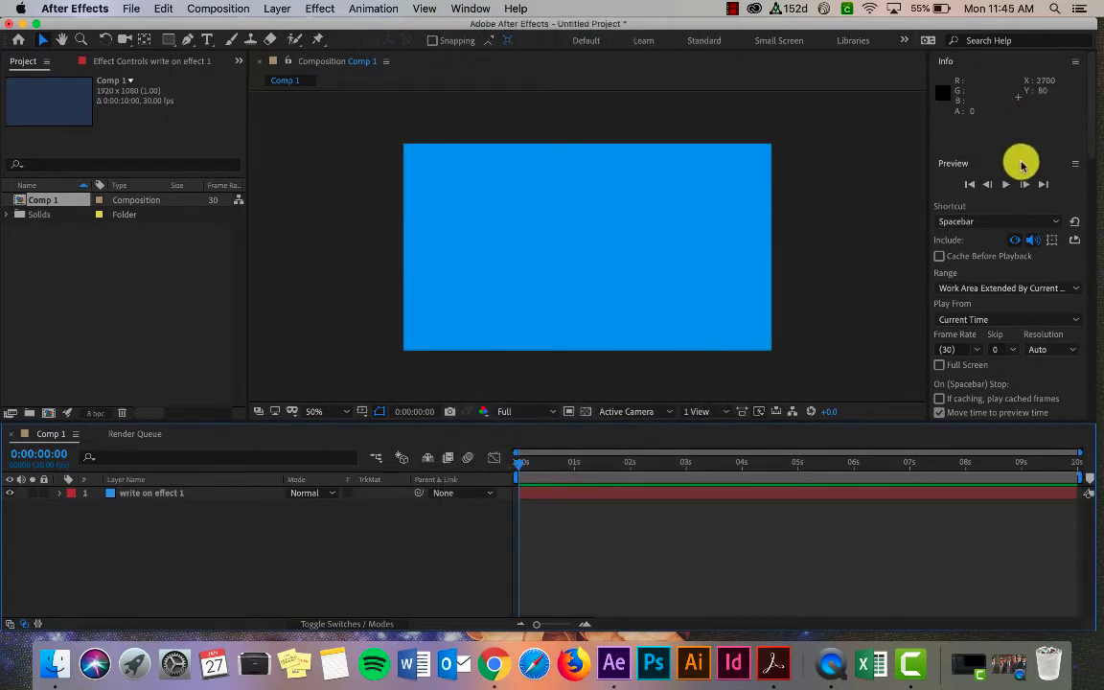
{"action": "left_click", "coordinate": [380, 8]}
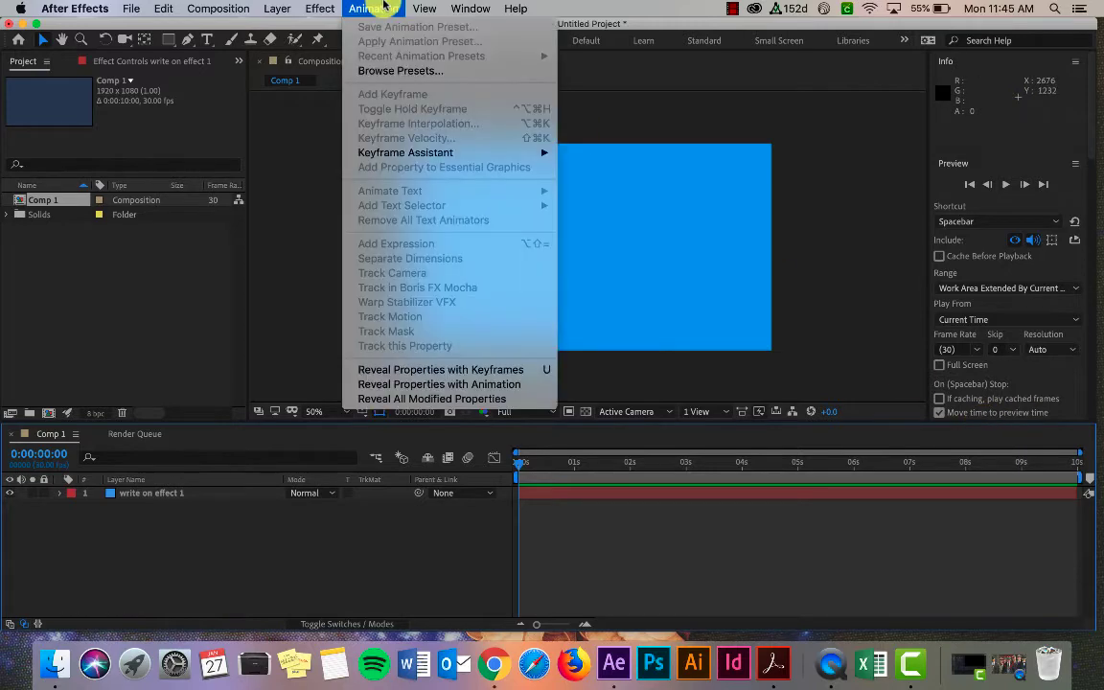
{"action": "mouse_move", "coordinate": [423, 8]}
{"action": "mouse_move", "coordinate": [469, 8]}
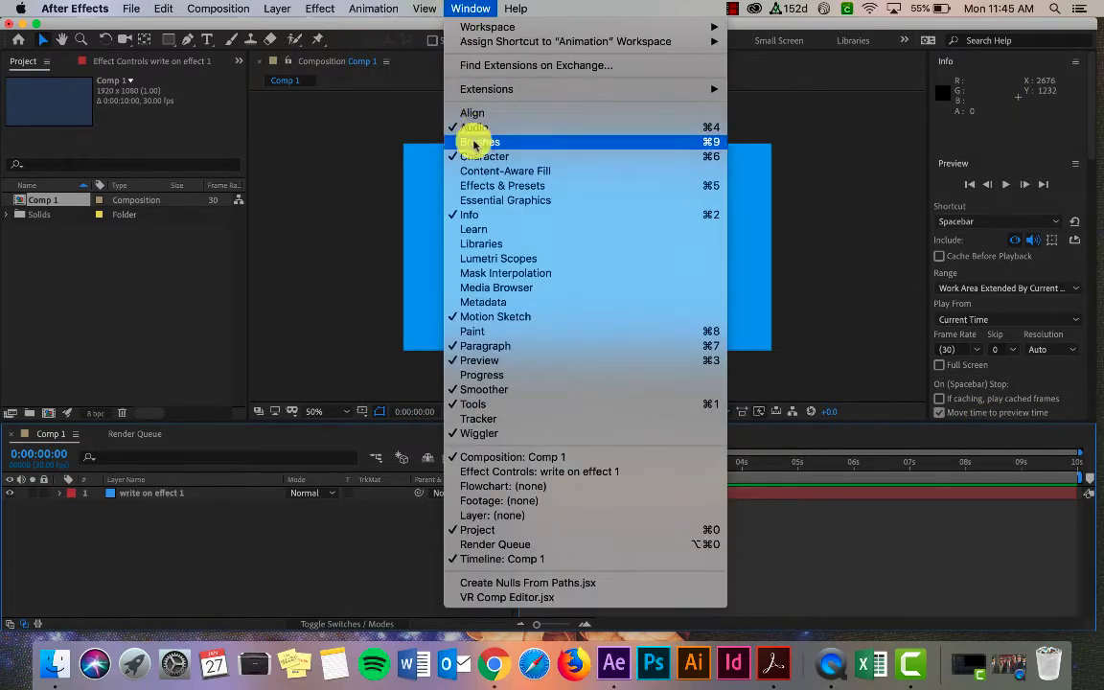
{"action": "left_click", "coordinate": [471, 187]}
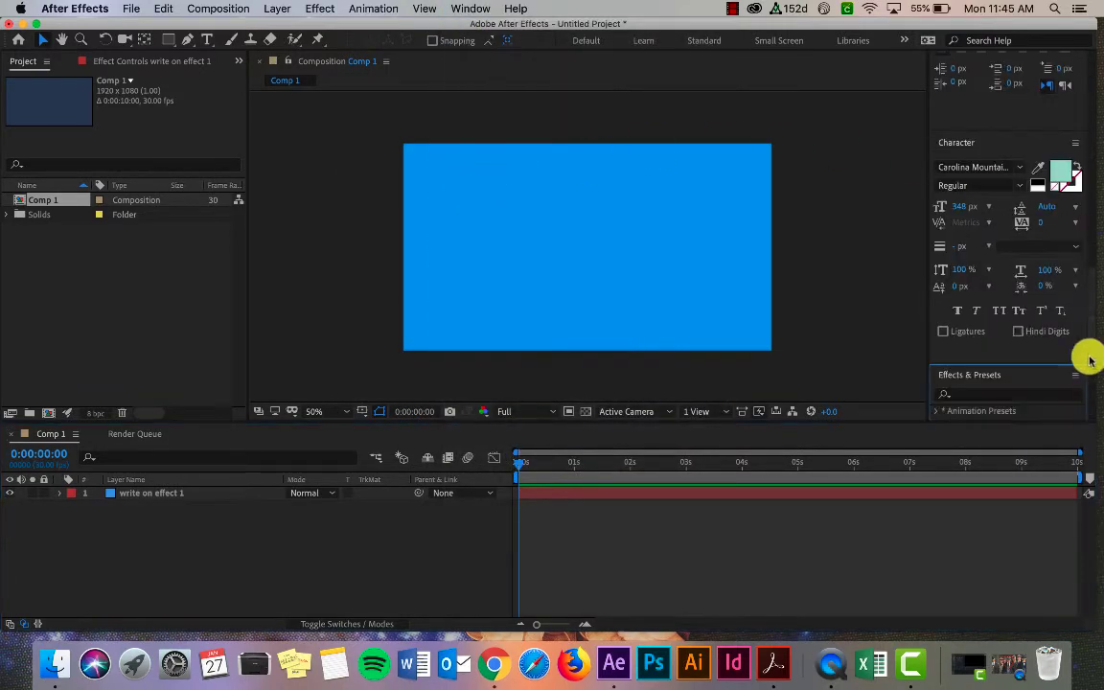
{"action": "left_click", "coordinate": [1030, 371]}
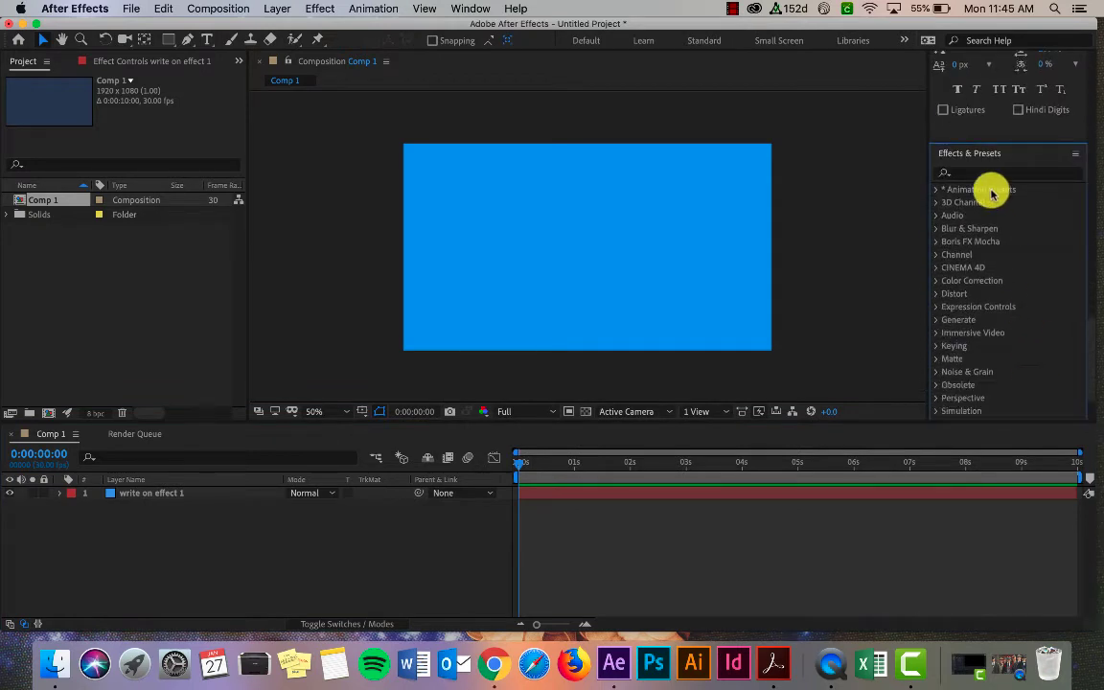
Step: Search the effects for "write" and apply the Write-on effect to the solid layer
{"action": "left_click", "coordinate": [996, 174]}
{"action": "type", "text": "wri"}
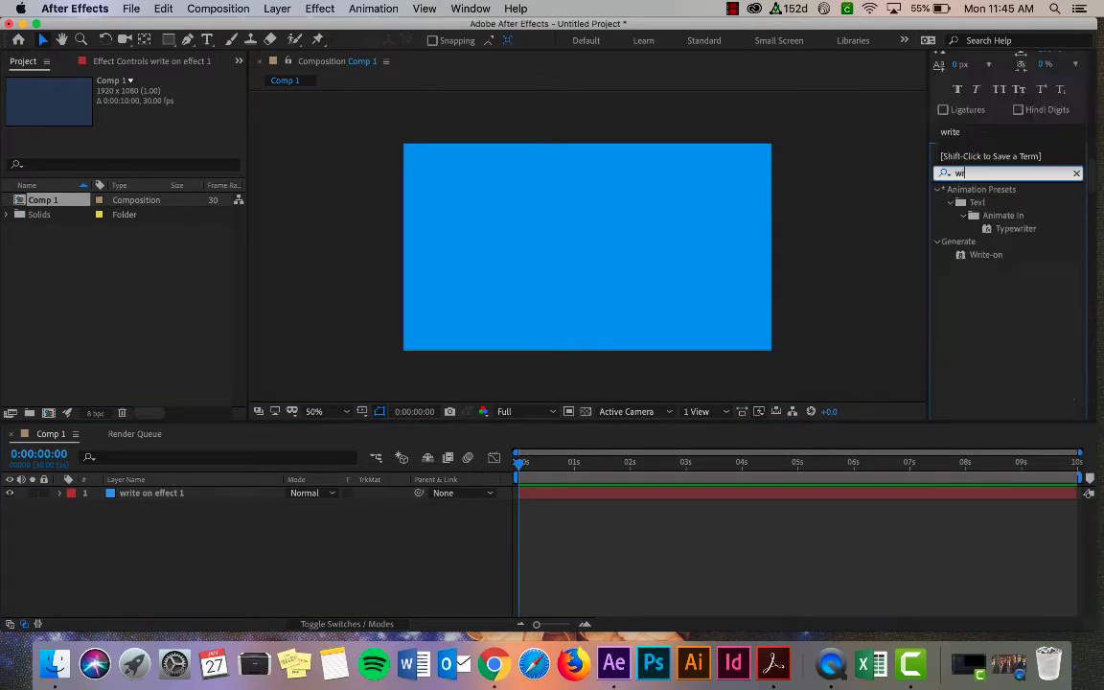
{"action": "type", "text": "te on"}
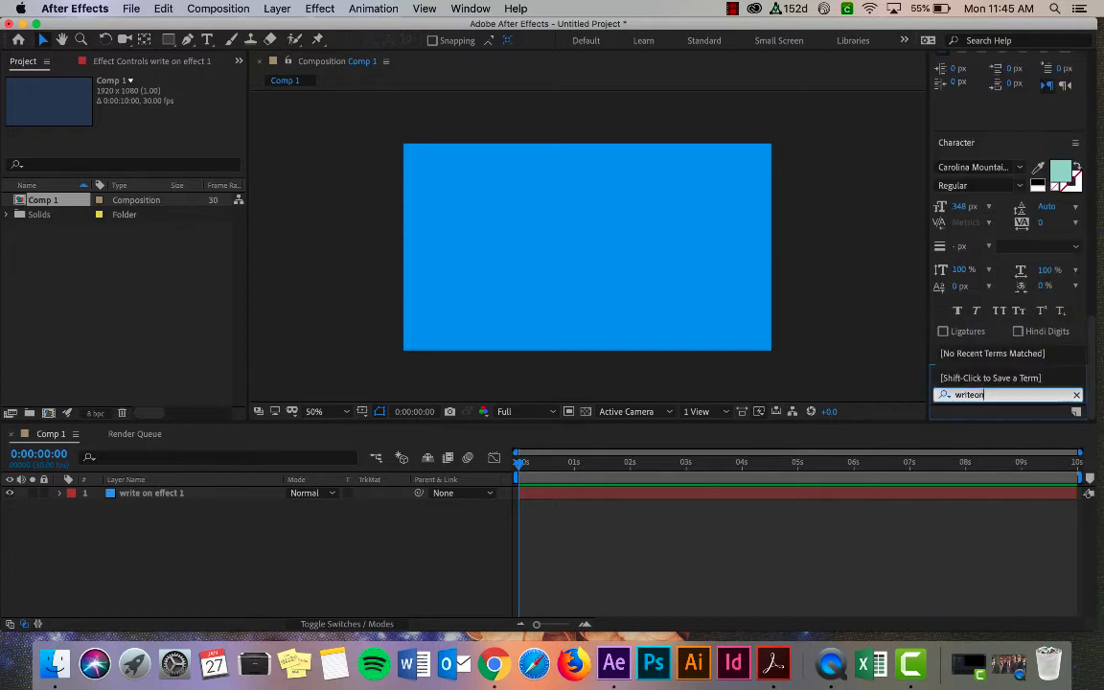
{"action": "key", "text": "BackSpace"}
{"action": "key", "text": "BackSpace"}
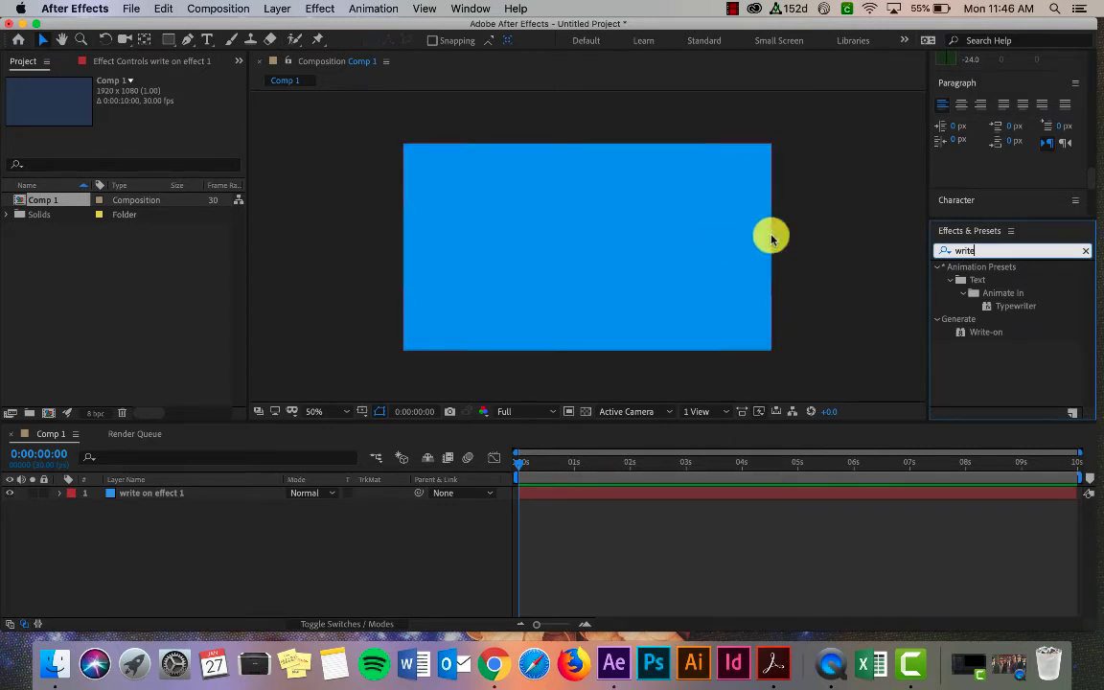
{"action": "left_click_drag", "start_coordinate": [980, 331], "coordinate": [532, 494]}
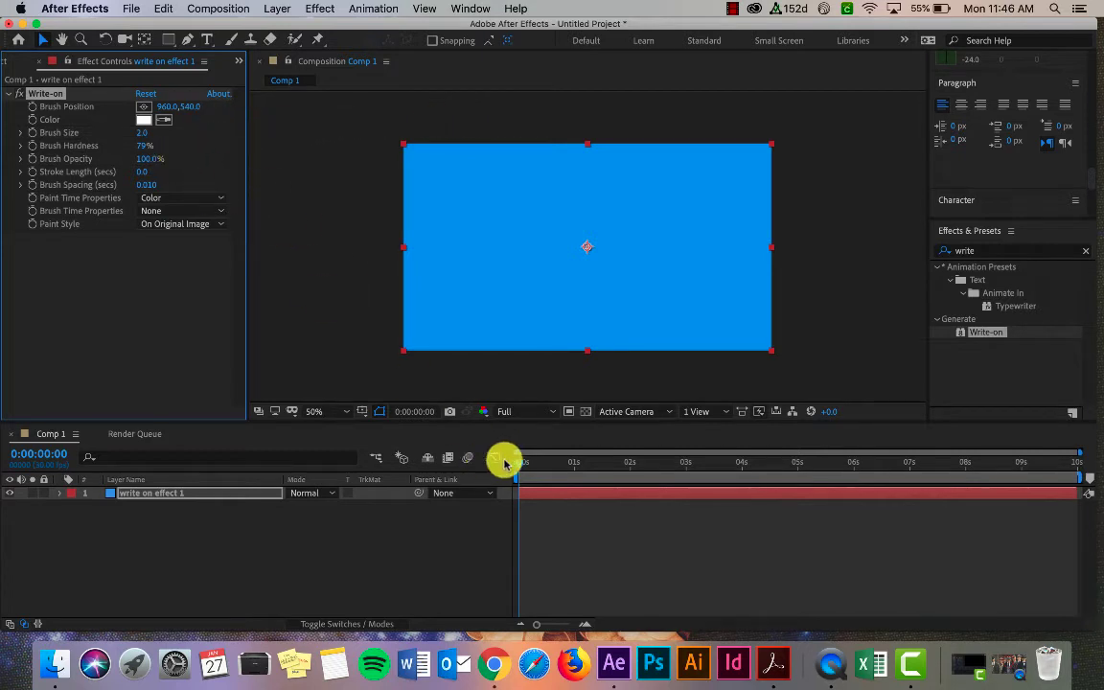
Step: At 0:00:00:02, place the Write-on brush near the solid's upper-left corner, at about 184, 260, and enable Brush Position keyframing
{"action": "left_click_drag", "start_coordinate": [518, 467], "coordinate": [523, 469]}
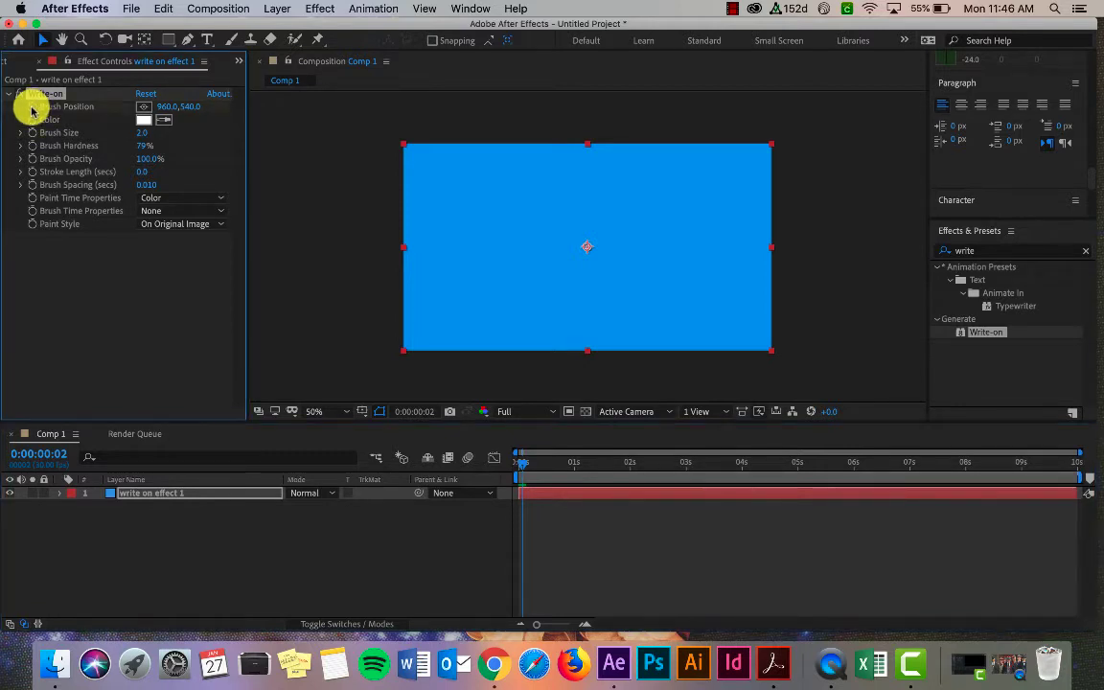
{"action": "left_click", "coordinate": [451, 201]}
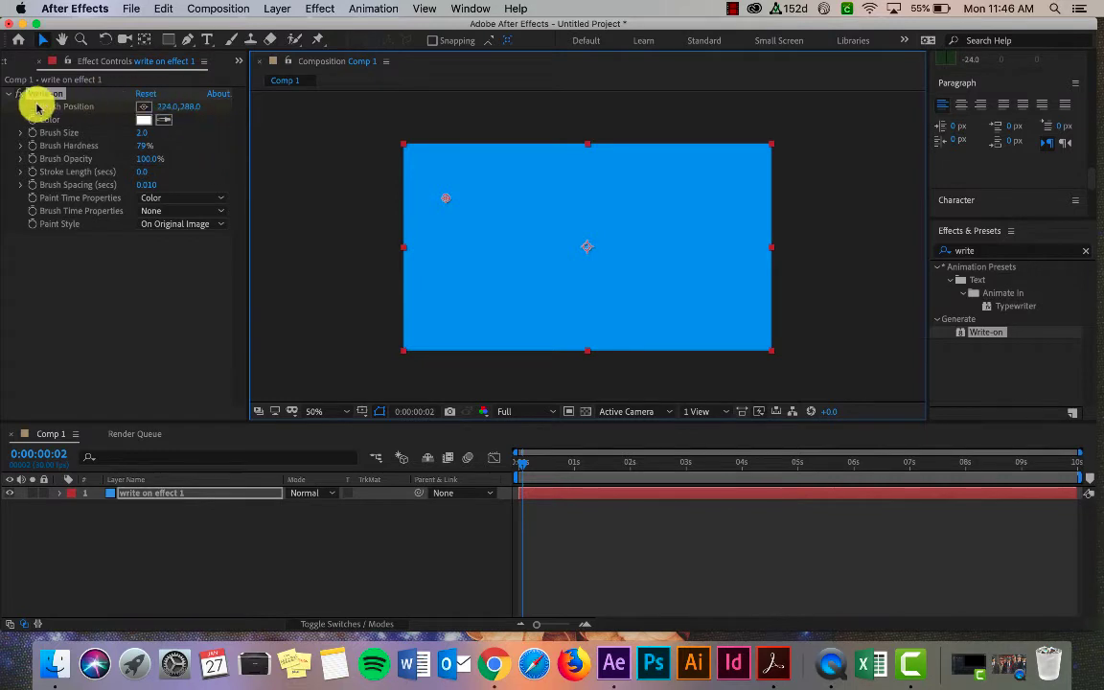
{"action": "left_click", "coordinate": [143, 106]}
{"action": "left_click", "coordinate": [440, 193]}
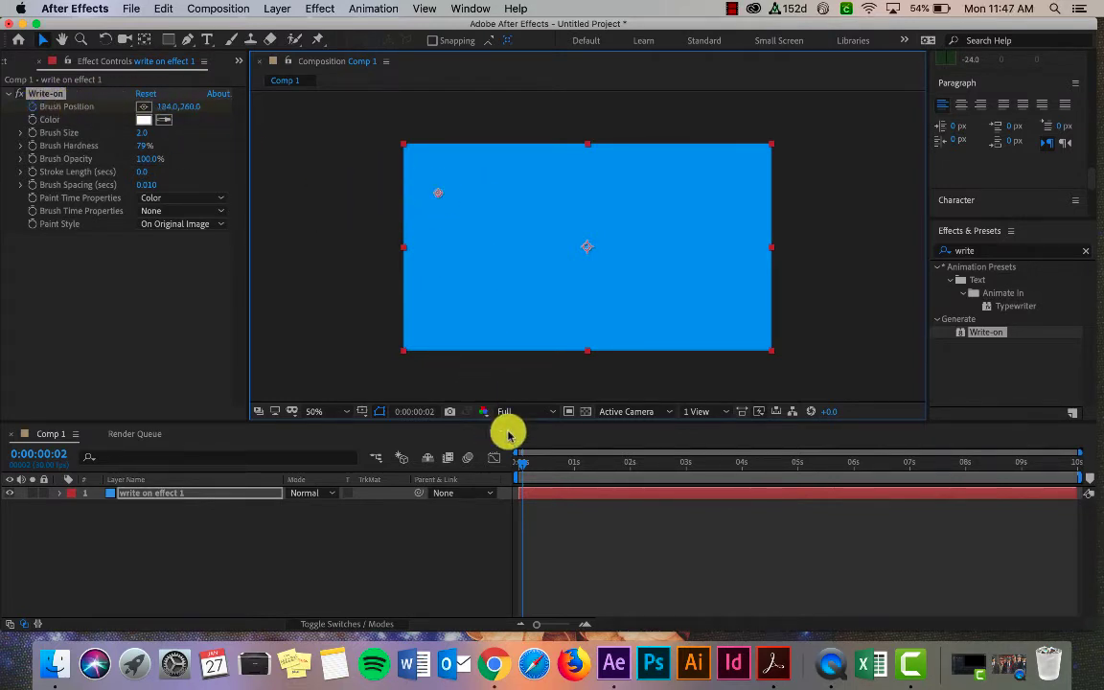
Step: Keyframe the brush position at 533, 260 at 0:00:01:15 and set the brush size to 19.8
{"action": "left_click_drag", "start_coordinate": [522, 461], "coordinate": [602, 466]}
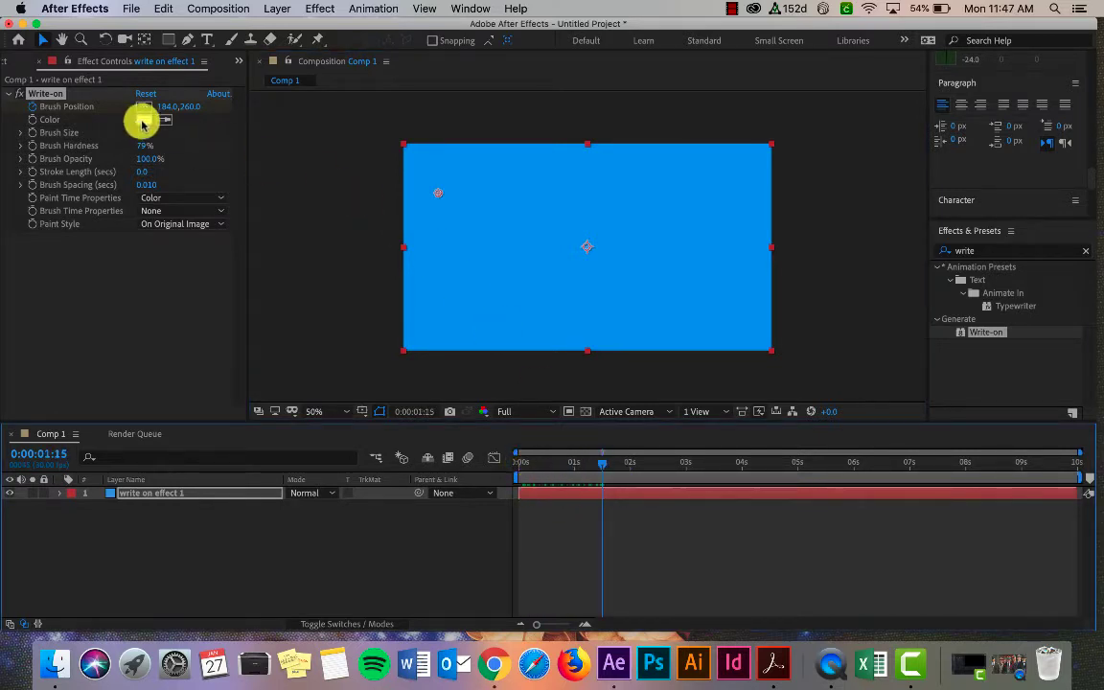
{"action": "left_click_drag", "start_coordinate": [160, 106], "coordinate": [450, 124]}
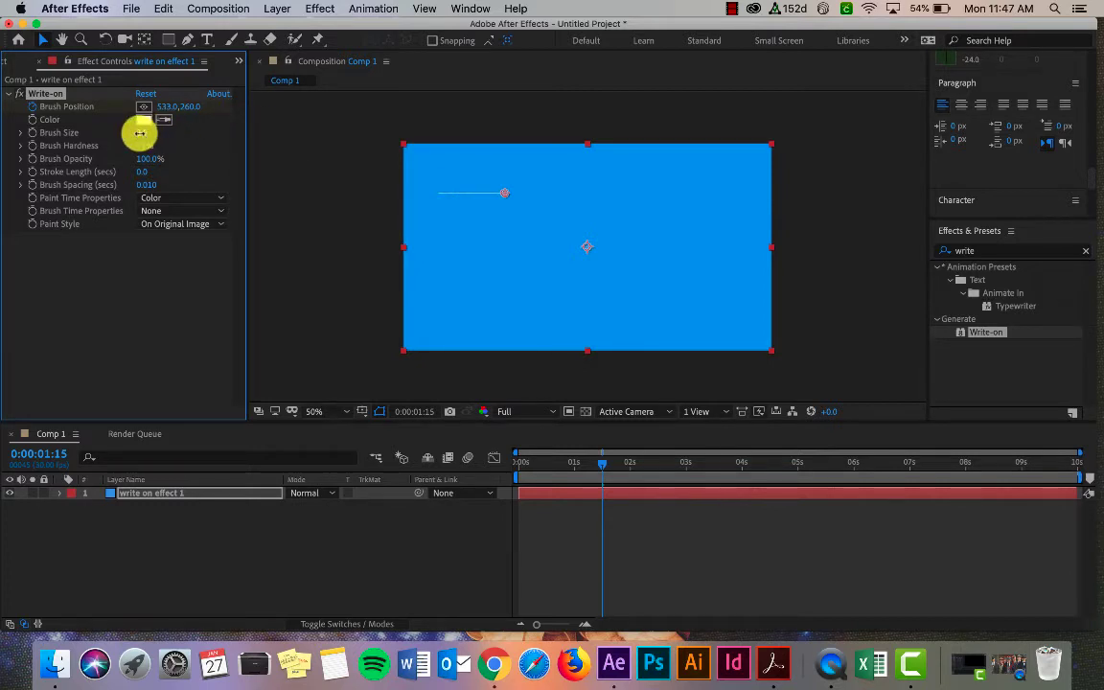
{"action": "mouse_move", "coordinate": [140, 134]}
{"action": "left_mouse_down"}
{"action": "mouse_move", "coordinate": [304, 142]}
{"action": "mouse_move", "coordinate": [208, 153]}
{"action": "mouse_move", "coordinate": [172, 130]}
{"action": "mouse_move", "coordinate": [237, 141]}
{"action": "left_mouse_up"}
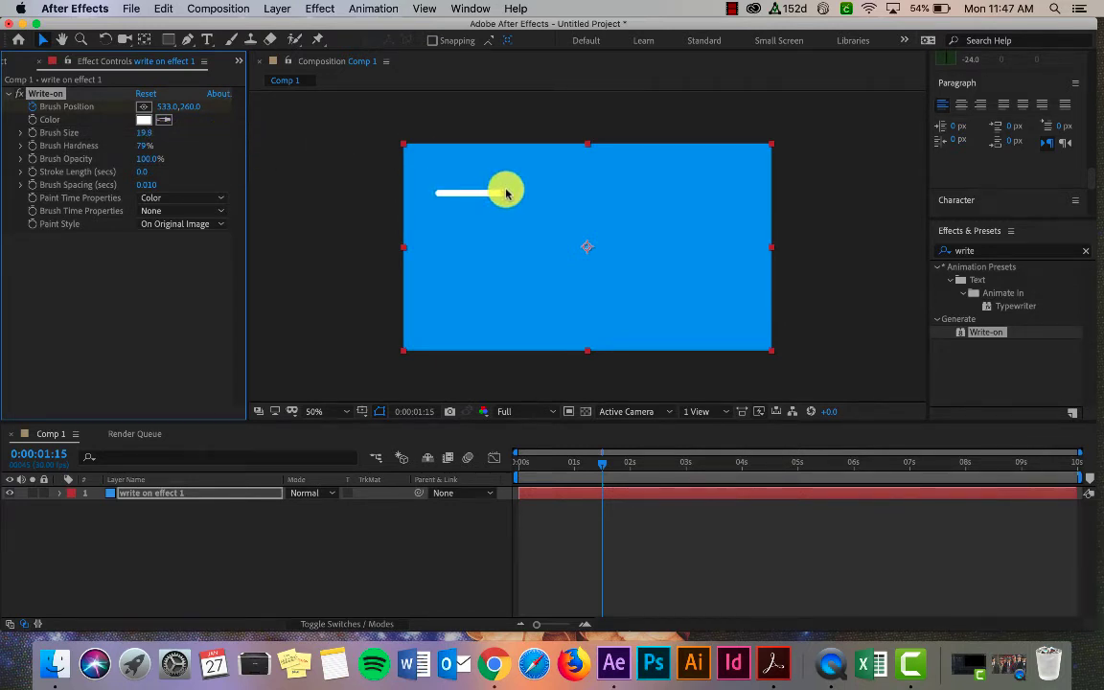
Step: Extend the brush path with keyframes at about 563, 640 at 0:00:02:20, 1017, 832 at 0:00:03:24 and 1181, 404 at 0:00:04:15
{"action": "left_click_drag", "start_coordinate": [603, 467], "coordinate": [666, 469]}
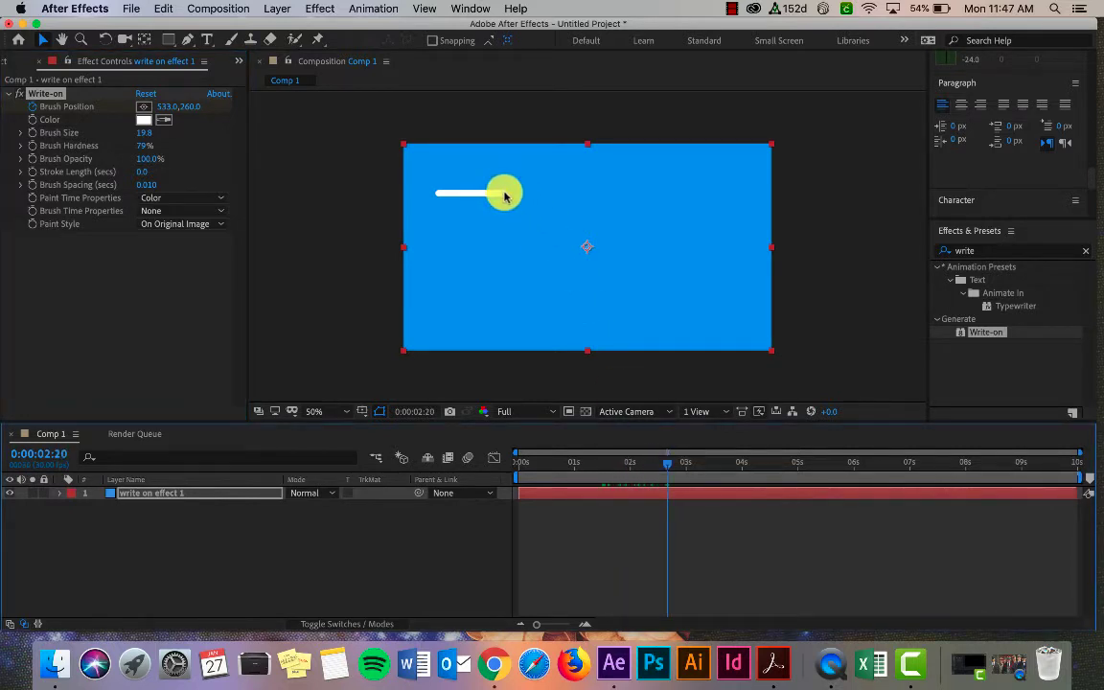
{"action": "left_click_drag", "start_coordinate": [505, 195], "coordinate": [507, 267]}
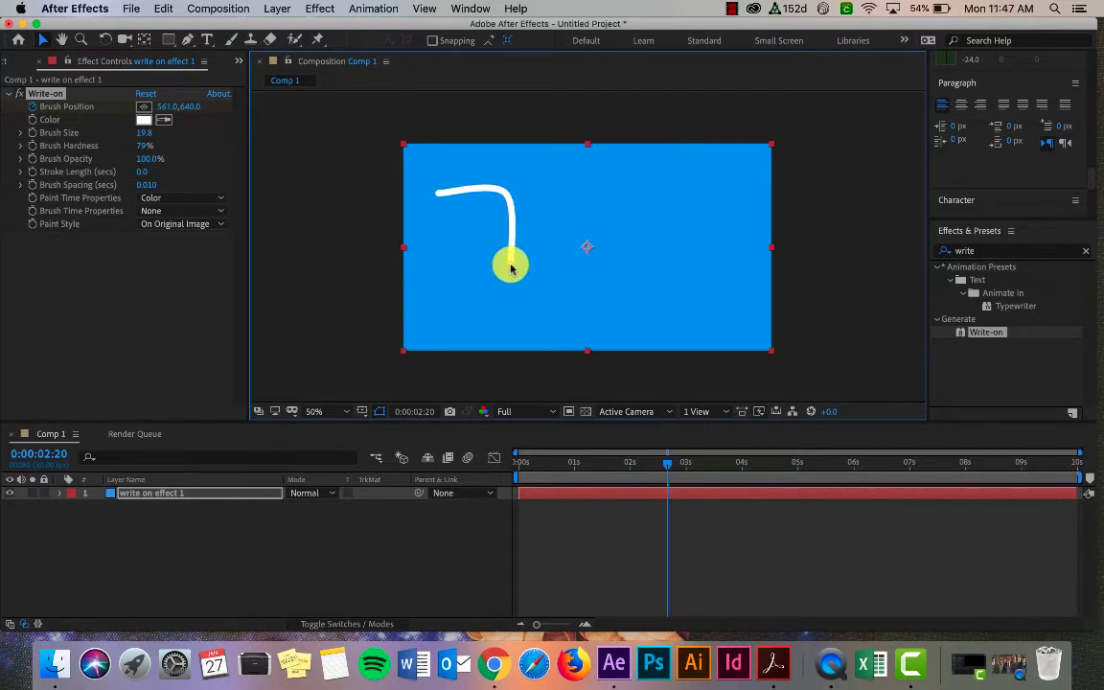
{"action": "left_click_drag", "start_coordinate": [666, 463], "coordinate": [729, 468]}
{"action": "mouse_move", "coordinate": [505, 262]}
{"action": "left_mouse_down"}
{"action": "mouse_move", "coordinate": [529, 285]}
{"action": "mouse_move", "coordinate": [596, 305]}
{"action": "left_mouse_up"}
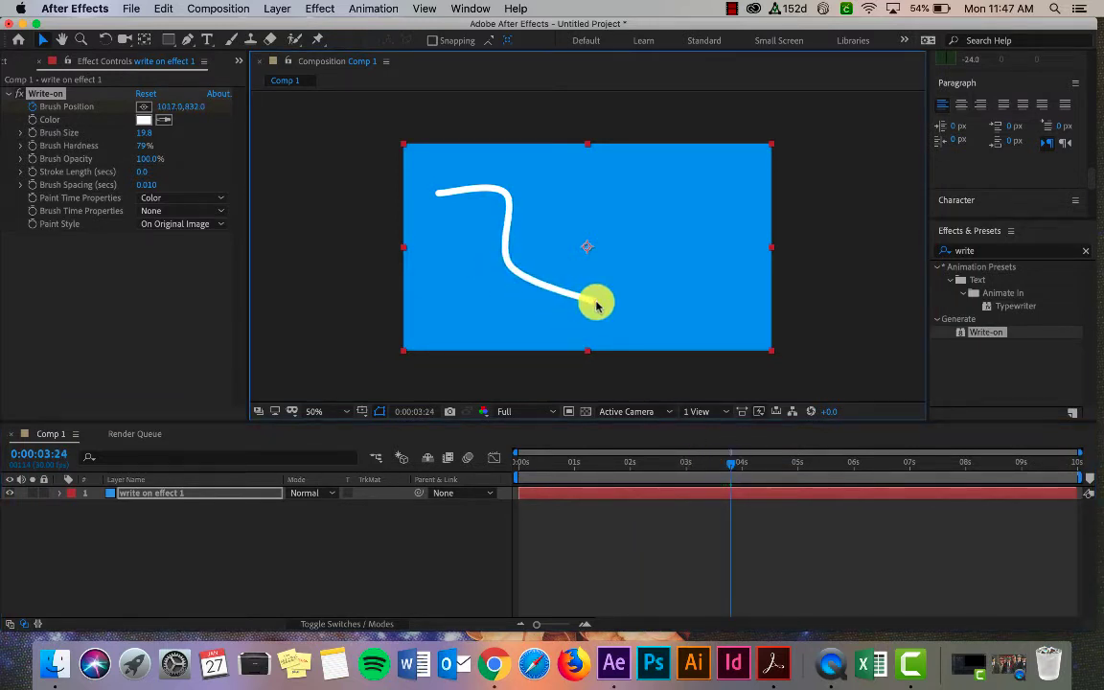
{"action": "left_click_drag", "start_coordinate": [730, 466], "coordinate": [769, 464]}
{"action": "mouse_move", "coordinate": [595, 306]}
{"action": "left_mouse_down"}
{"action": "mouse_move", "coordinate": [609, 293]}
{"action": "mouse_move", "coordinate": [626, 223]}
{"action": "left_mouse_up"}
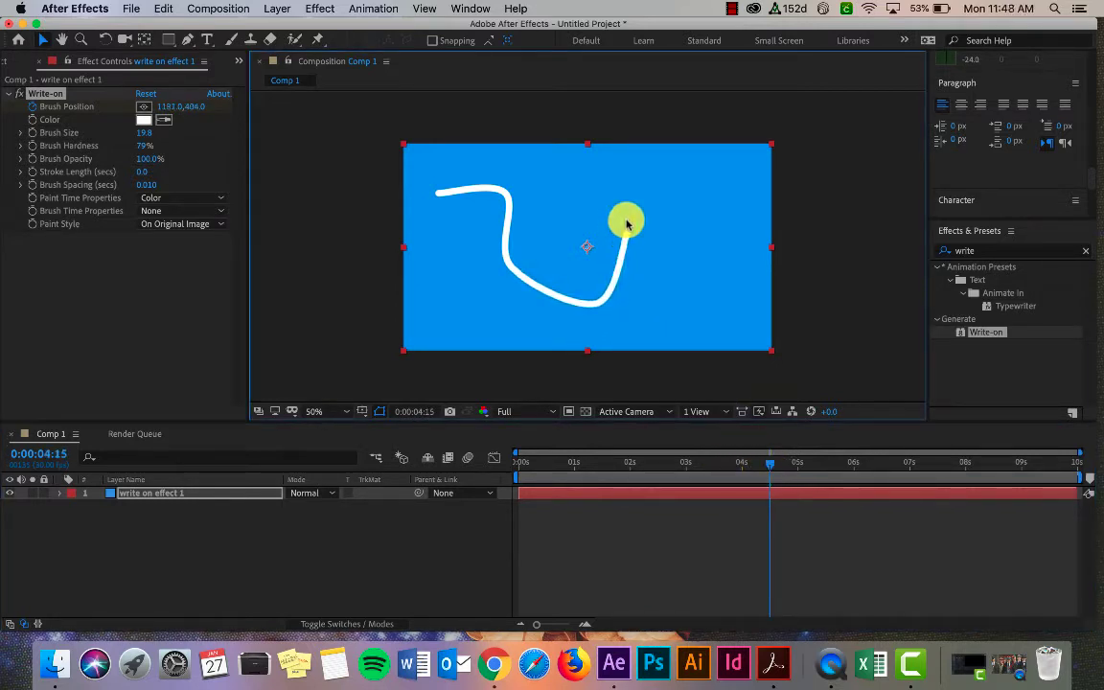
Step: Keyframe the brush near the solid's upper edge at 0:00:06:07, at 1677, 772 at 0:00:08:01, and past its right edge at 2209, 512 at 0:00:09:29
{"action": "left_click_drag", "start_coordinate": [769, 461], "coordinate": [865, 463]}
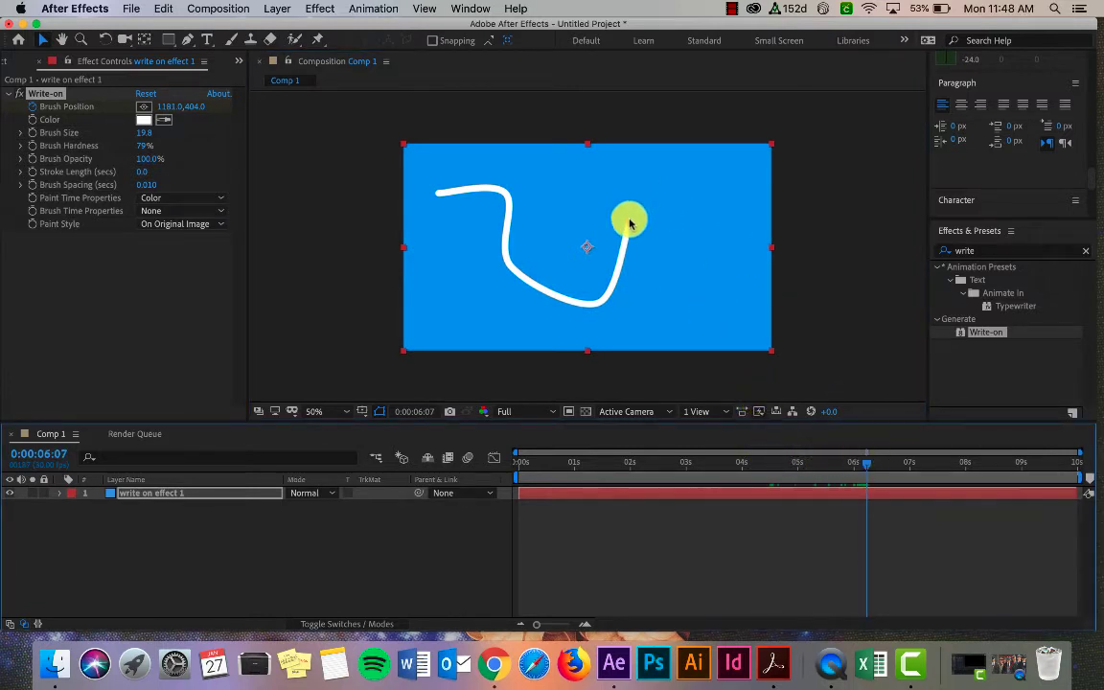
{"action": "mouse_move", "coordinate": [628, 225]}
{"action": "left_mouse_down"}
{"action": "mouse_move", "coordinate": [680, 193]}
{"action": "mouse_move", "coordinate": [729, 210]}
{"action": "mouse_move", "coordinate": [684, 174]}
{"action": "left_mouse_up"}
{"action": "left_click_drag", "start_coordinate": [865, 461], "coordinate": [967, 469]}
{"action": "mouse_move", "coordinate": [680, 182]}
{"action": "left_mouse_down"}
{"action": "mouse_move", "coordinate": [703, 176]}
{"action": "mouse_move", "coordinate": [733, 227]}
{"action": "mouse_move", "coordinate": [739, 256]}
{"action": "mouse_move", "coordinate": [726, 295]}
{"action": "left_mouse_up"}
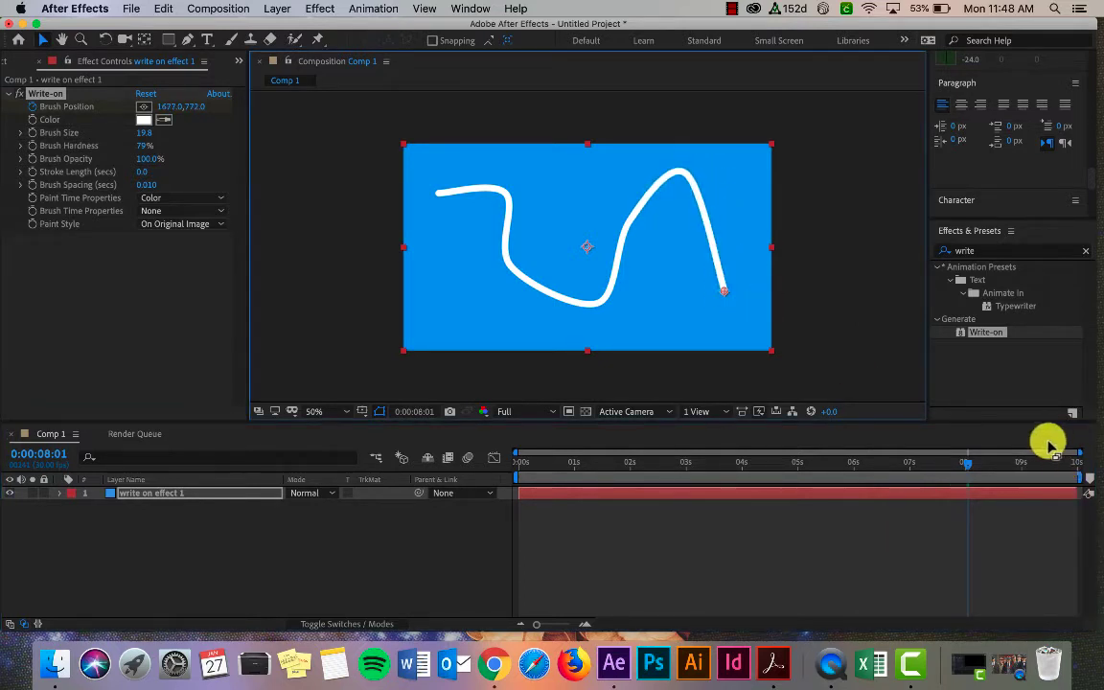
{"action": "left_click_drag", "start_coordinate": [972, 462], "coordinate": [1075, 486]}
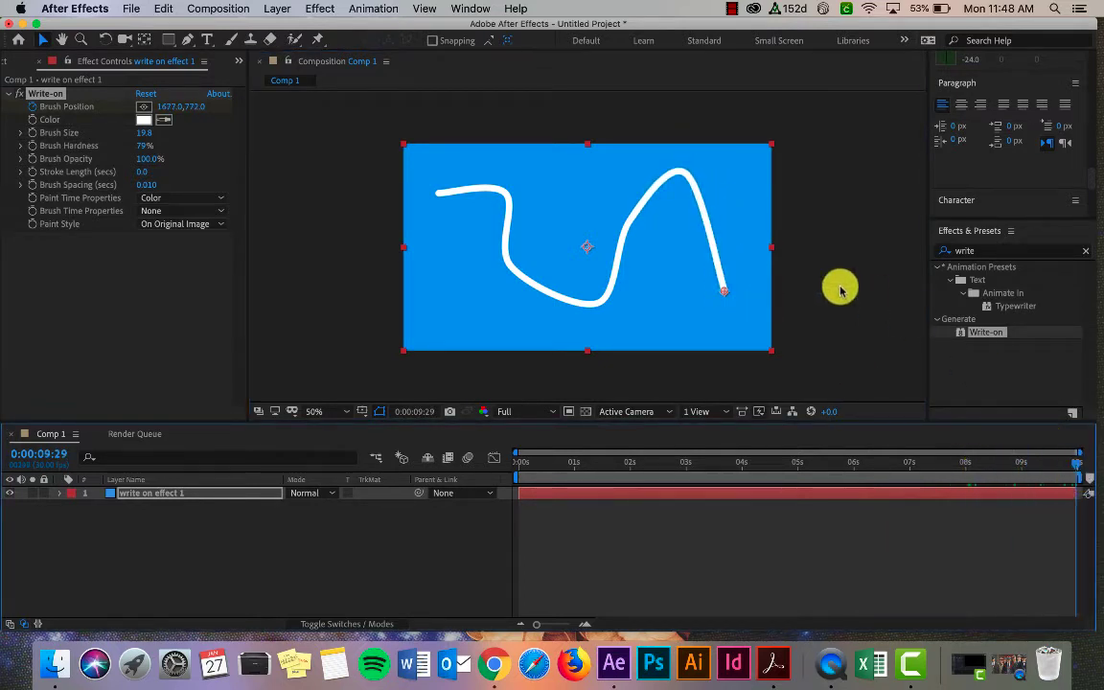
{"action": "mouse_move", "coordinate": [721, 294]}
{"action": "left_mouse_down"}
{"action": "mouse_move", "coordinate": [788, 302]}
{"action": "mouse_move", "coordinate": [826, 248]}
{"action": "left_mouse_up"}
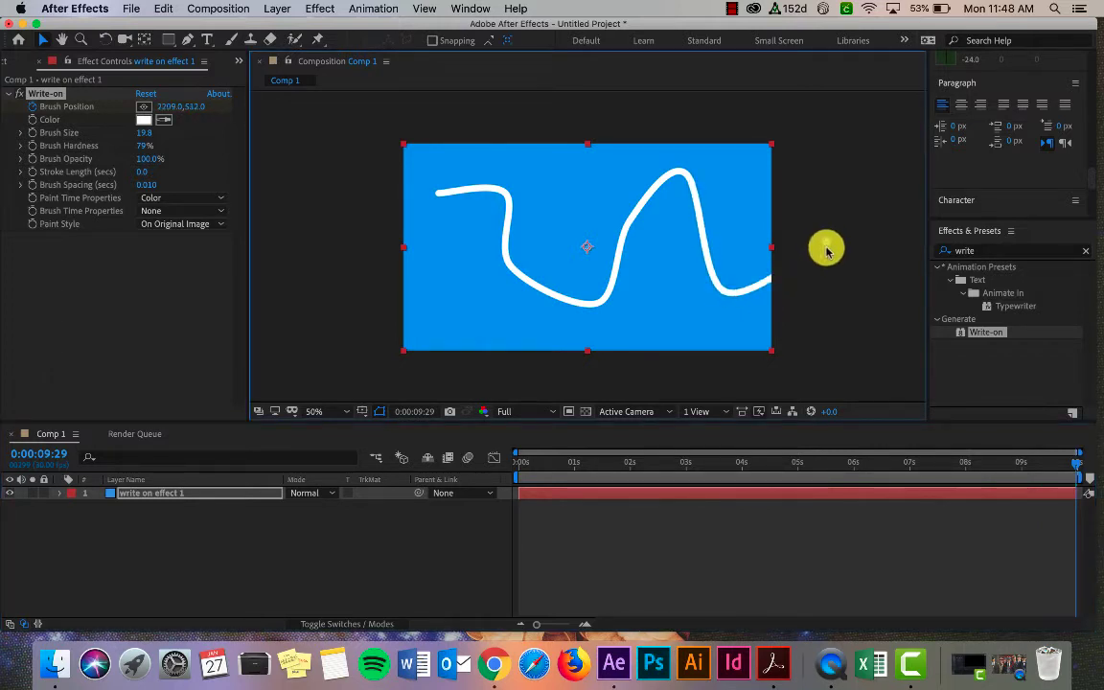
Step: Return to 0:00:00:00 and set the Write-on effect's Brush Time Properties to Size
{"action": "left_click_drag", "start_coordinate": [1059, 463], "coordinate": [485, 454]}
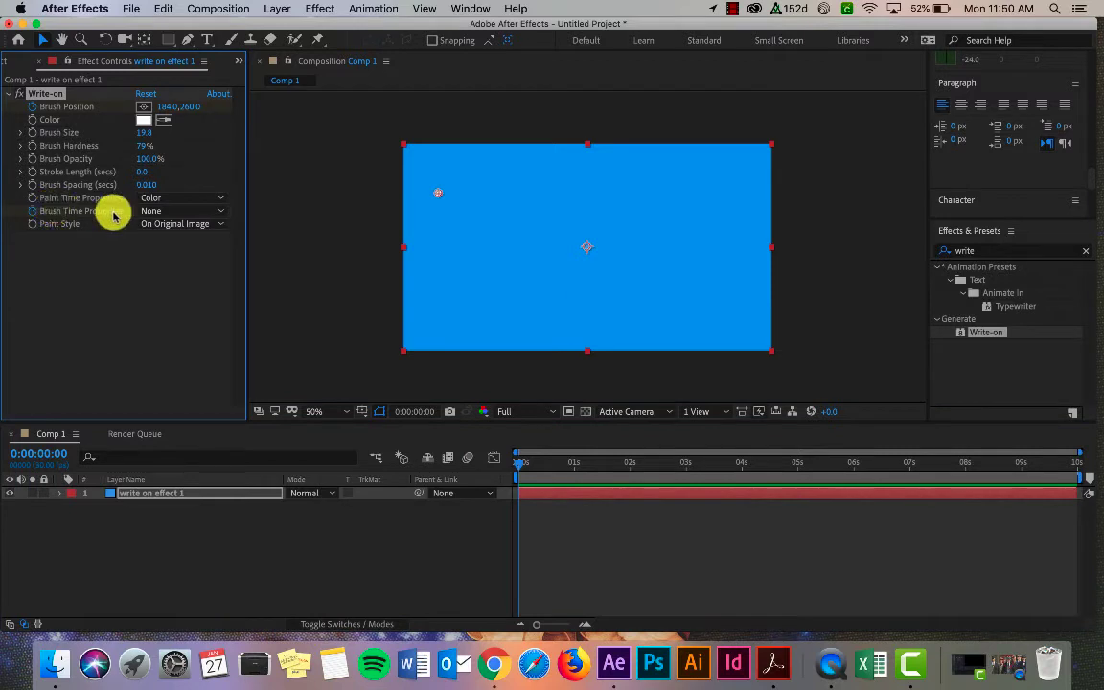
{"action": "left_click", "coordinate": [180, 211]}
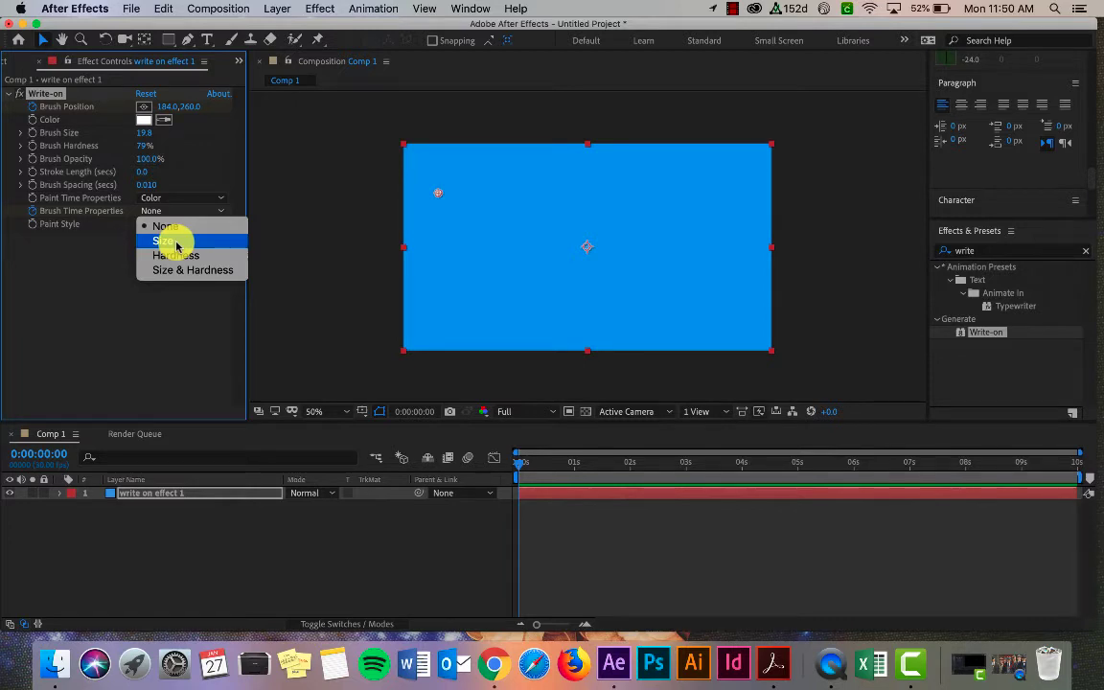
{"action": "left_click", "coordinate": [177, 244]}
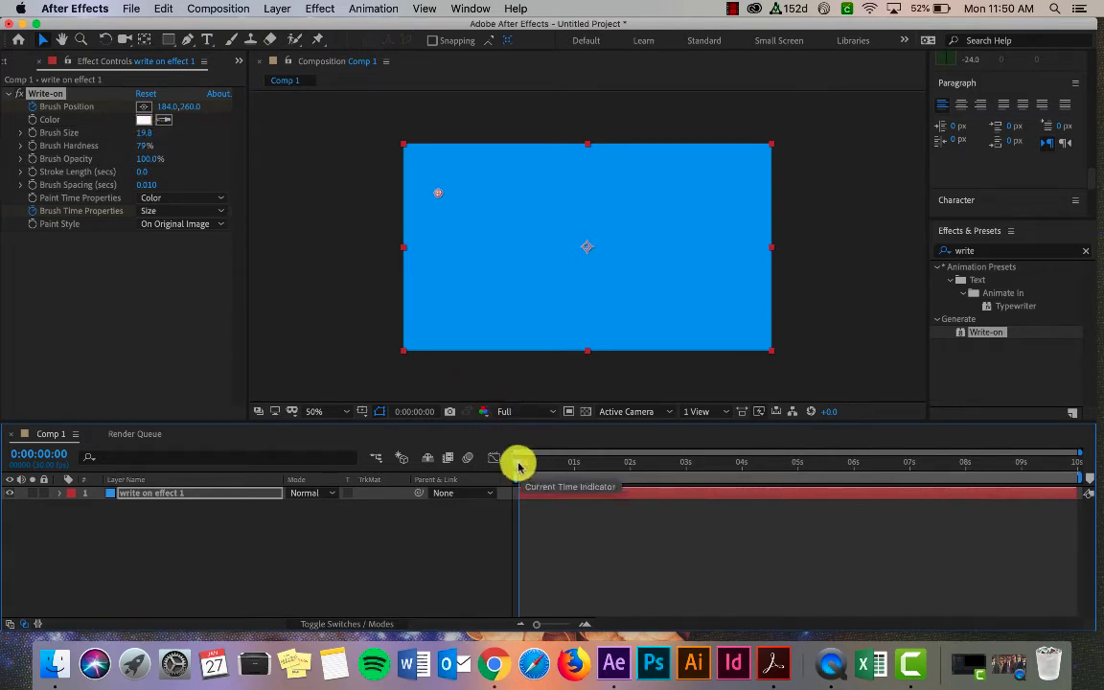
Step: Enable Brush Size keyframing at 0:00:00:00 and set the brush size to 0.9 at 0:00:09:29
{"action": "left_click", "coordinate": [33, 134]}
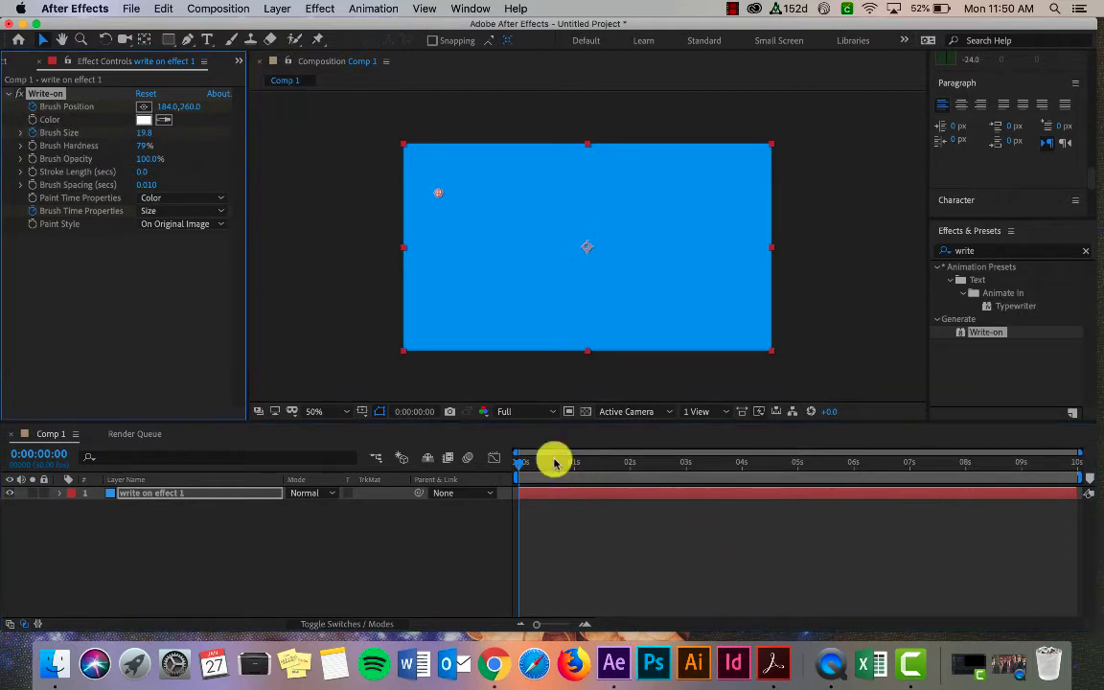
{"action": "left_click_drag", "start_coordinate": [523, 466], "coordinate": [1077, 468]}
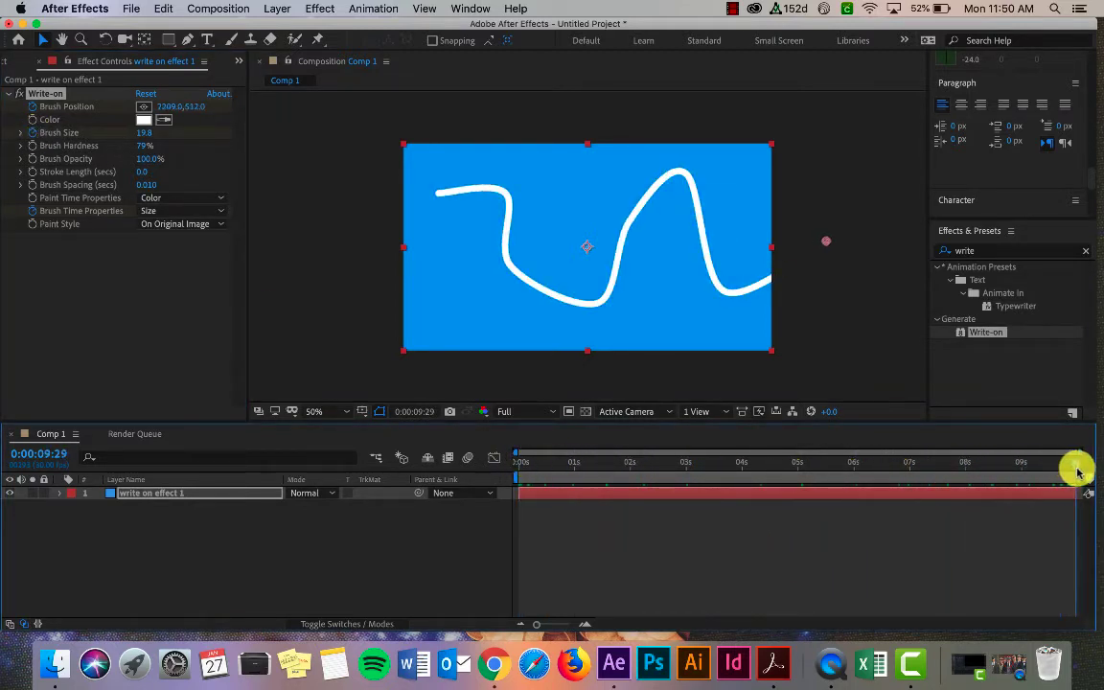
{"action": "mouse_move", "coordinate": [145, 134]}
{"action": "left_mouse_down"}
{"action": "mouse_move", "coordinate": [72, 131]}
{"action": "mouse_move", "coordinate": [150, 135]}
{"action": "mouse_move", "coordinate": [101, 130]}
{"action": "mouse_move", "coordinate": [149, 135]}
{"action": "mouse_move", "coordinate": [117, 135]}
{"action": "left_mouse_up"}
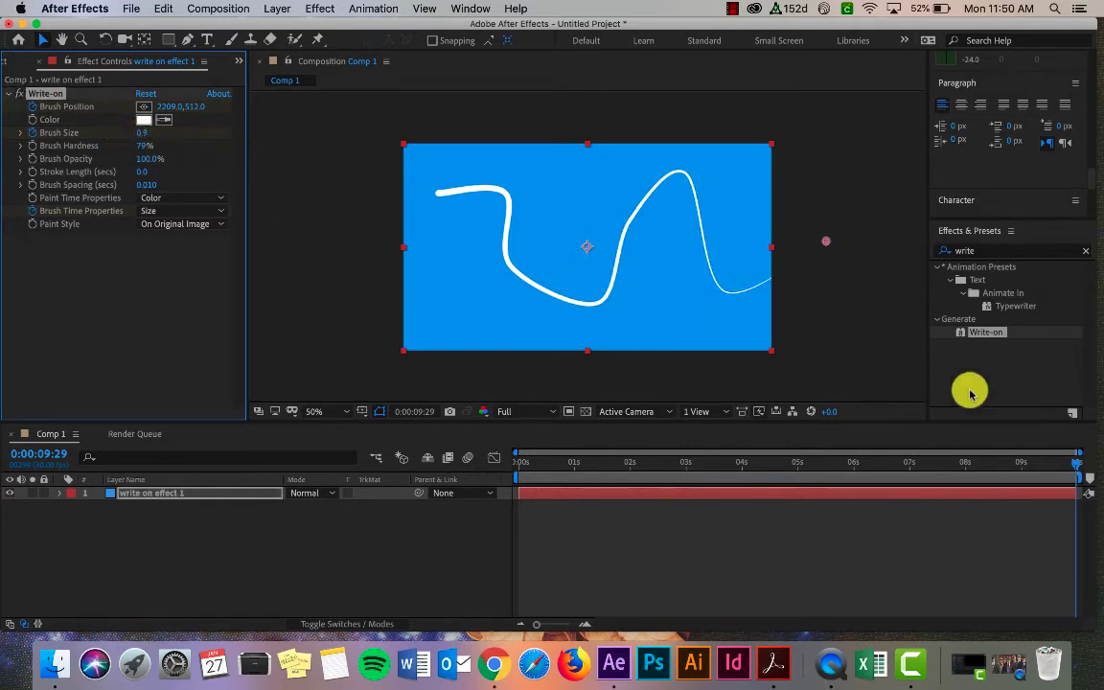
Step: Preview the stroke animation from the start of the composition and stop playback
{"action": "mouse_move", "coordinate": [1076, 461]}
{"action": "left_mouse_down"}
{"action": "mouse_move", "coordinate": [602, 446]}
{"action": "mouse_move", "coordinate": [458, 413]}
{"action": "left_mouse_up"}
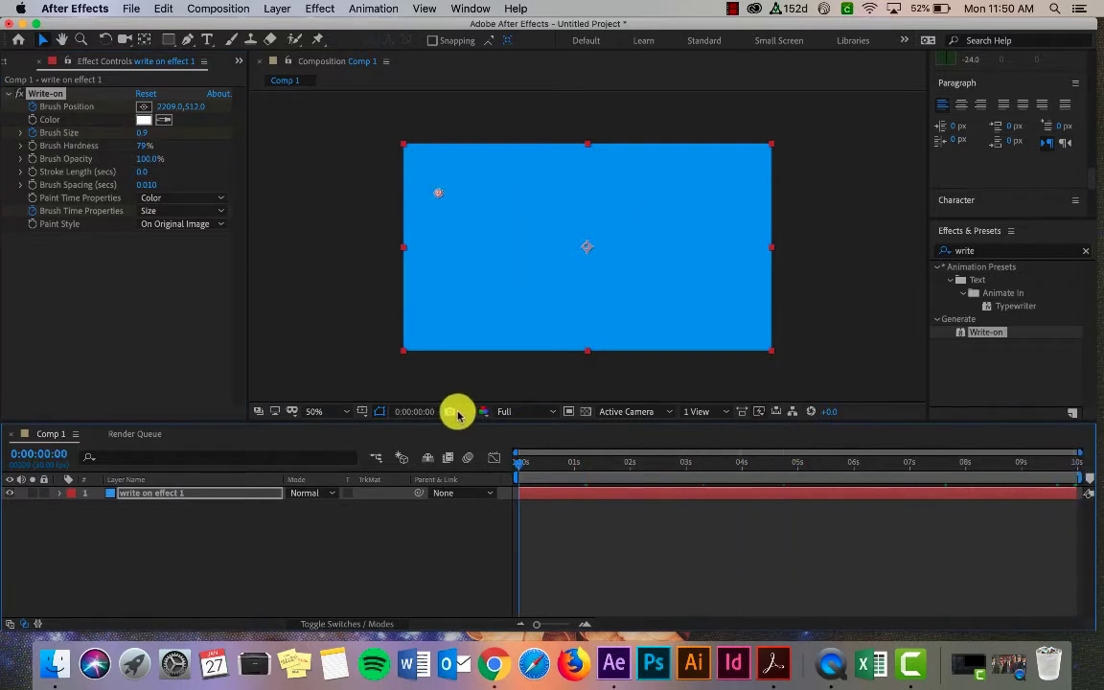
{"action": "key", "text": "space"}
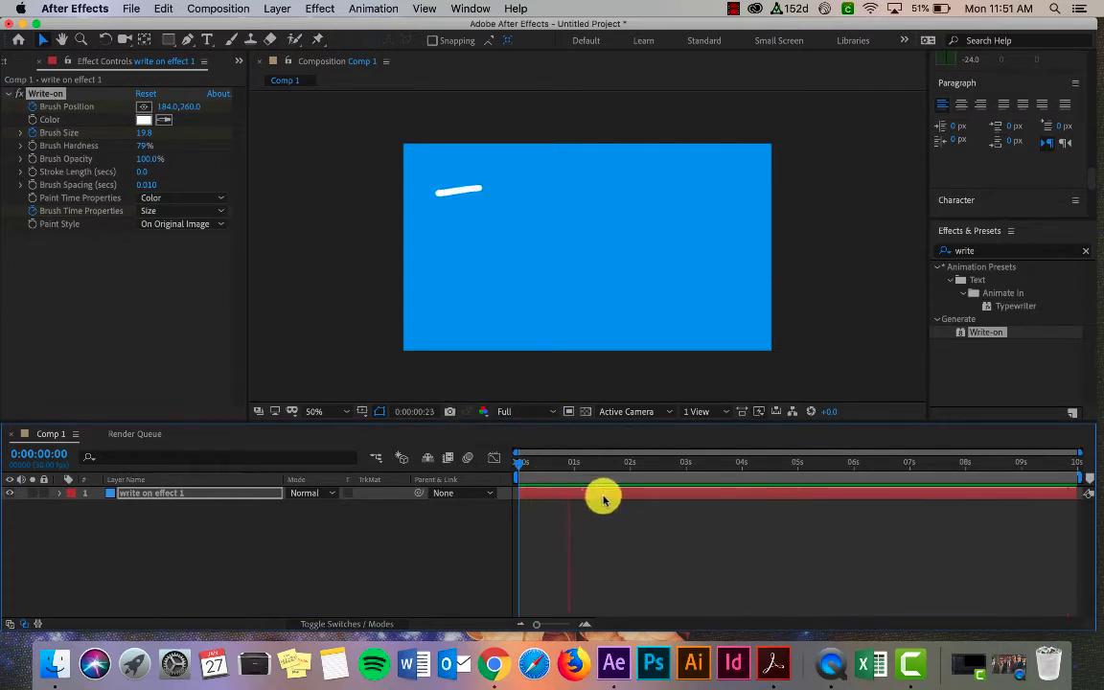
{"action": "key", "text": "space"}
Step: Examine the thin end of the stroke at 200% magnification at 0:00:08:22
{"action": "mouse_move", "coordinate": [591, 468]}
{"action": "left_mouse_down"}
{"action": "mouse_move", "coordinate": [939, 500]}
{"action": "mouse_move", "coordinate": [1008, 493]}
{"action": "left_mouse_up"}
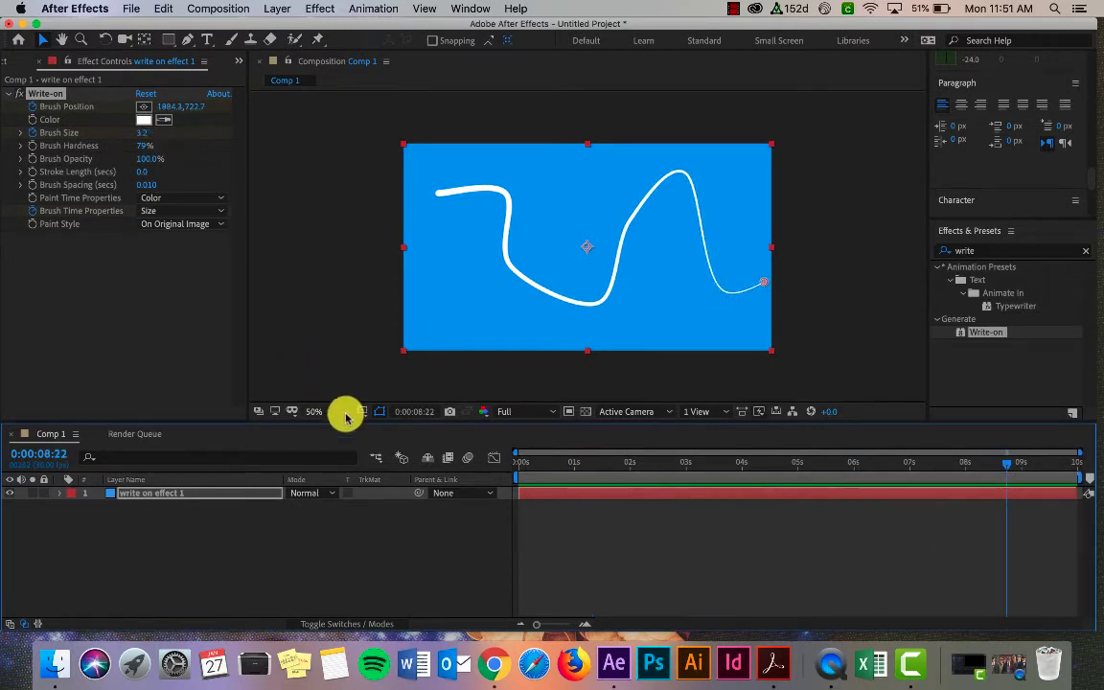
{"action": "left_click", "coordinate": [336, 412]}
{"action": "left_click", "coordinate": [333, 308]}
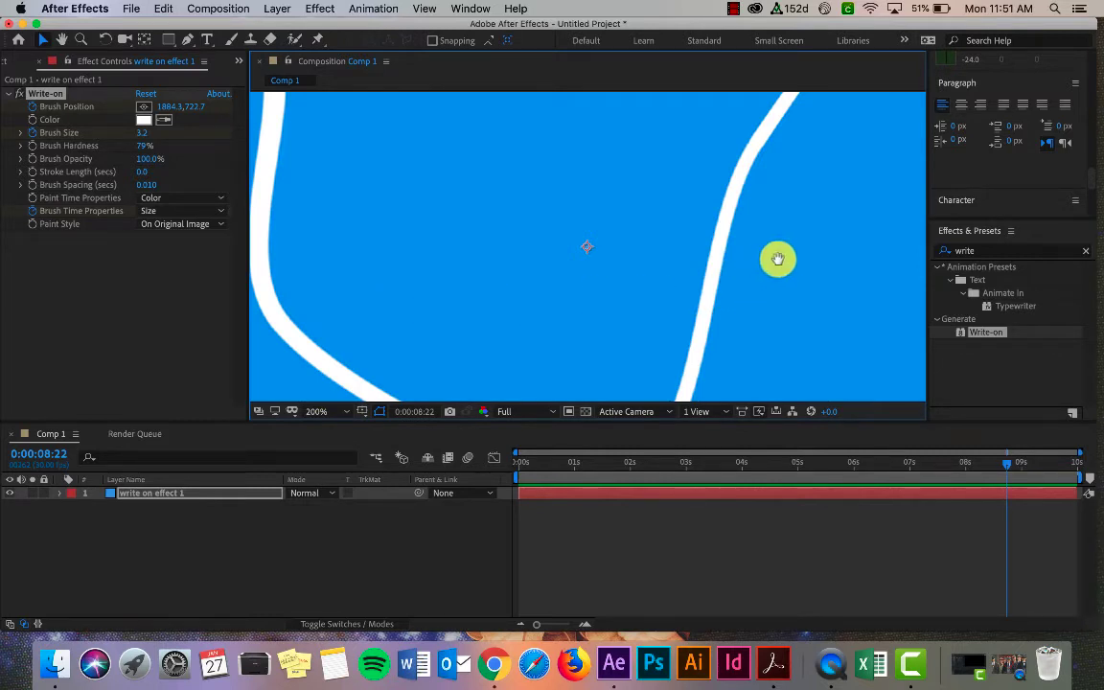
{"action": "key", "text": "h"}
{"action": "mouse_move", "coordinate": [776, 259]}
{"action": "left_mouse_down"}
{"action": "mouse_move", "coordinate": [404, 301]}
{"action": "mouse_move", "coordinate": [375, 198]}
{"action": "left_mouse_up"}
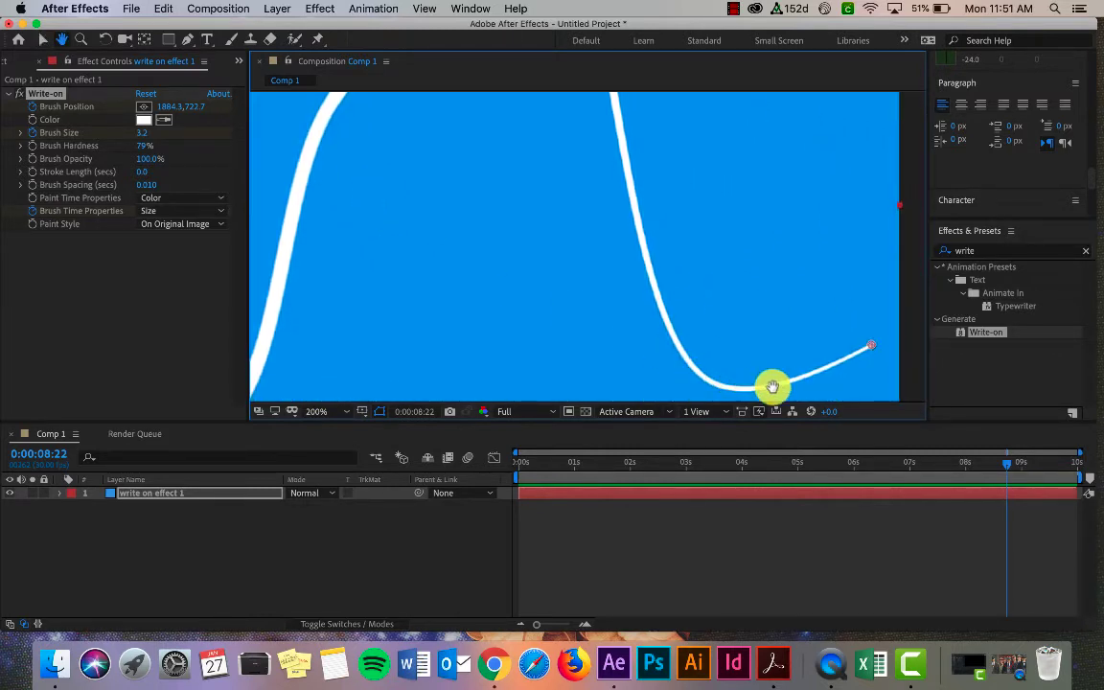
{"action": "left_click_drag", "start_coordinate": [788, 387], "coordinate": [739, 370]}
{"action": "key", "text": "v"}
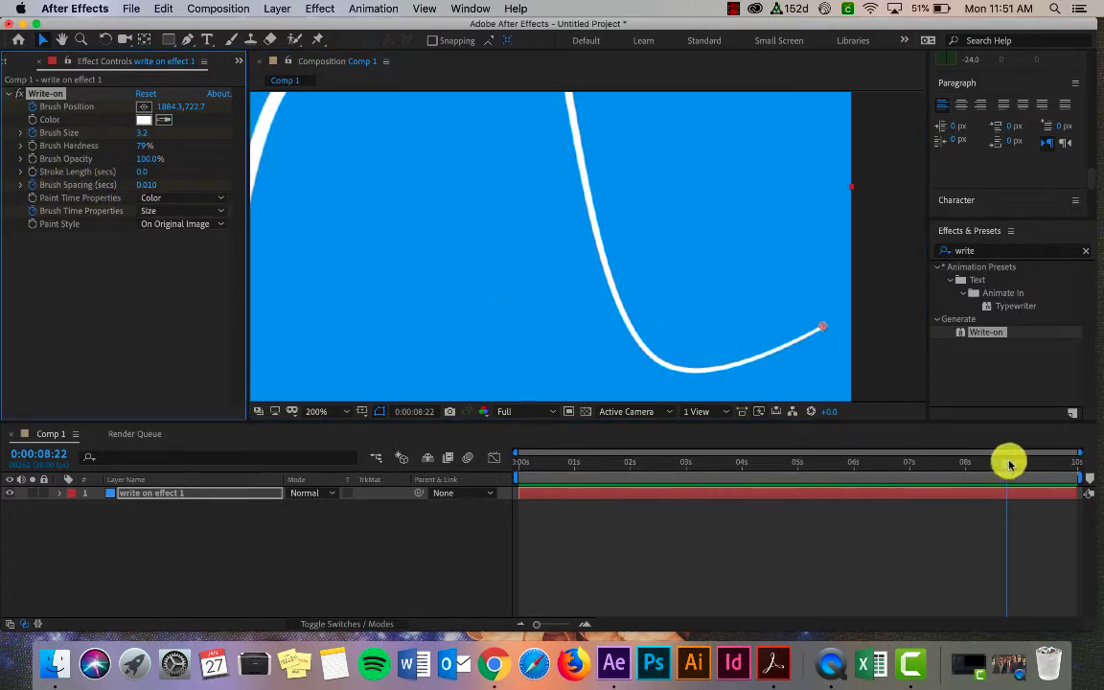
Step: Keyframe Brush Spacing at 0:00:09:00, trying 0.031 before settling on 0.004, and return the composition view to 50%
{"action": "mouse_move", "coordinate": [1009, 465]}
{"action": "left_mouse_down"}
{"action": "mouse_move", "coordinate": [879, 474]}
{"action": "mouse_move", "coordinate": [1020, 463]}
{"action": "left_mouse_up"}
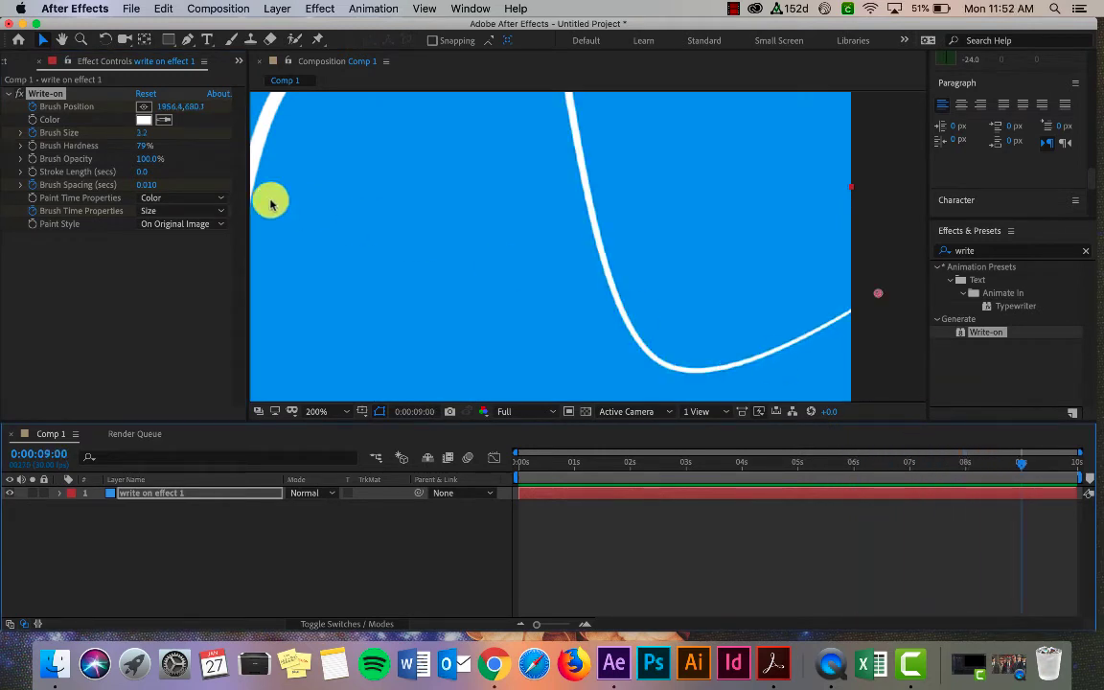
{"action": "left_click_drag", "start_coordinate": [146, 184], "coordinate": [298, 180]}
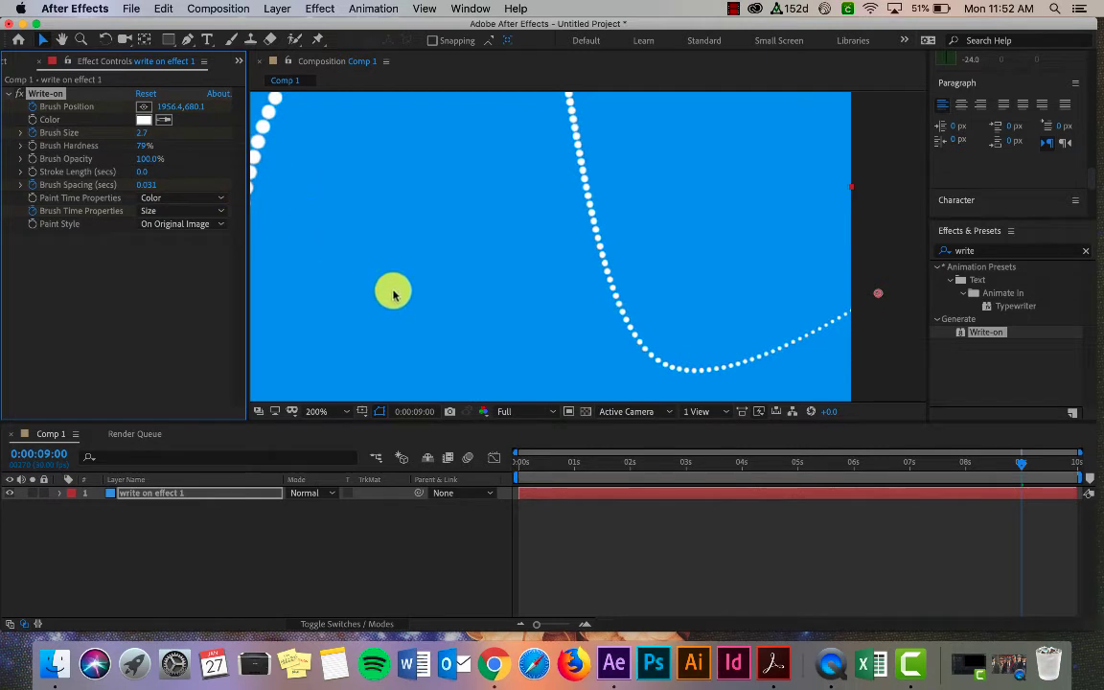
{"action": "left_click", "coordinate": [337, 410]}
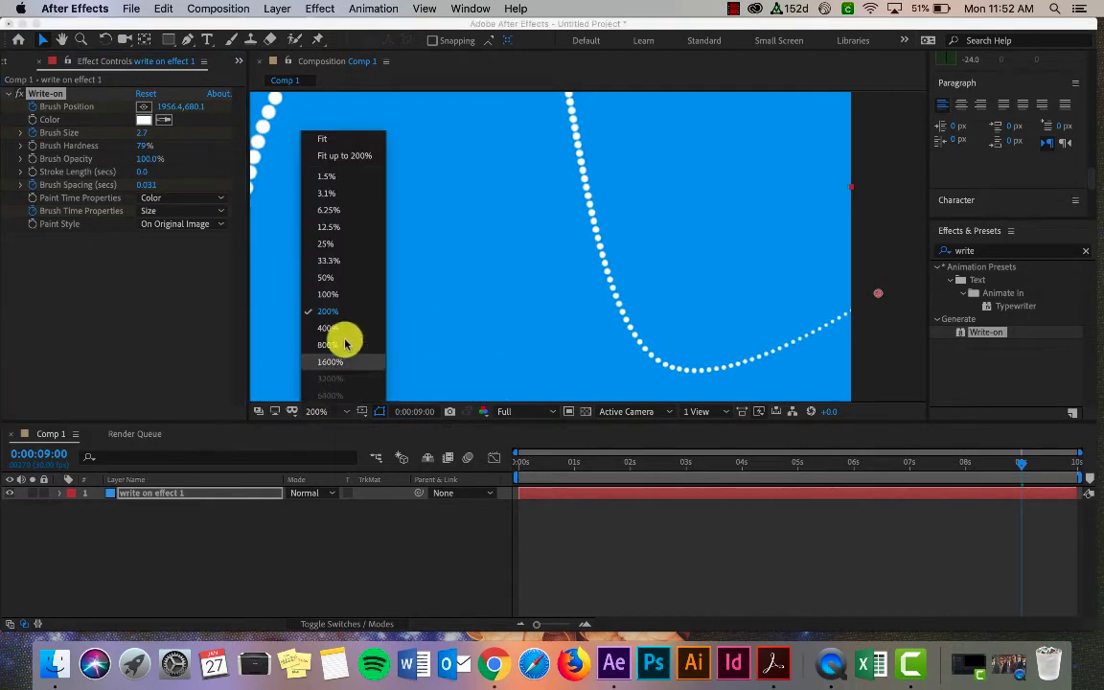
{"action": "left_click", "coordinate": [326, 277]}
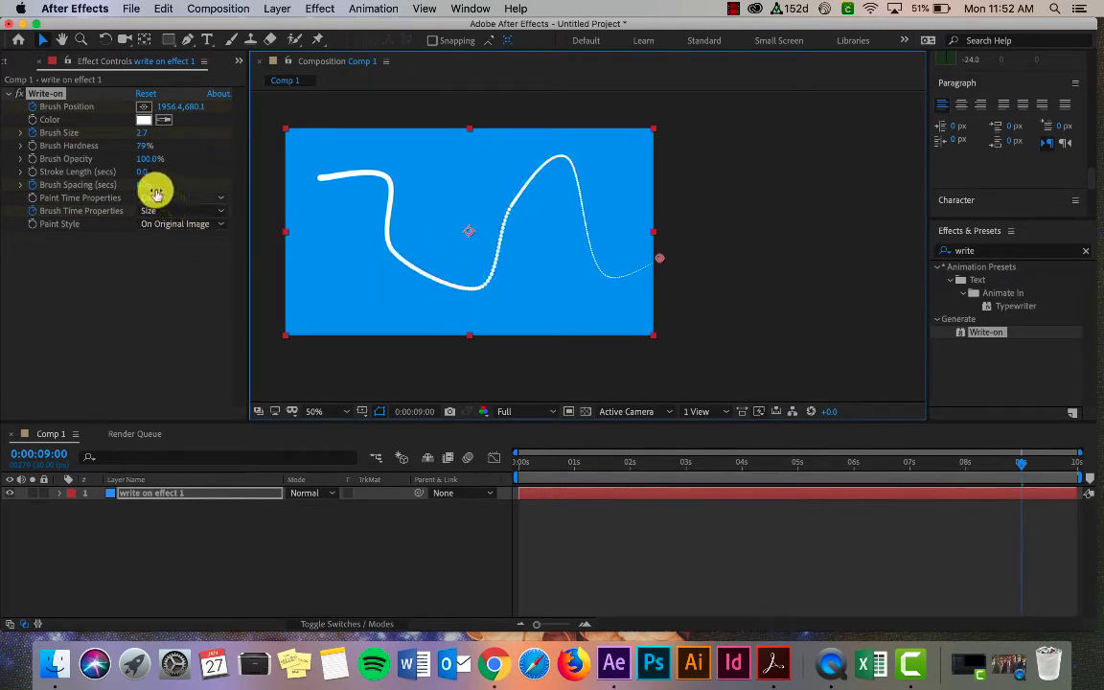
{"action": "left_click_drag", "start_coordinate": [153, 185], "coordinate": [55, 180]}
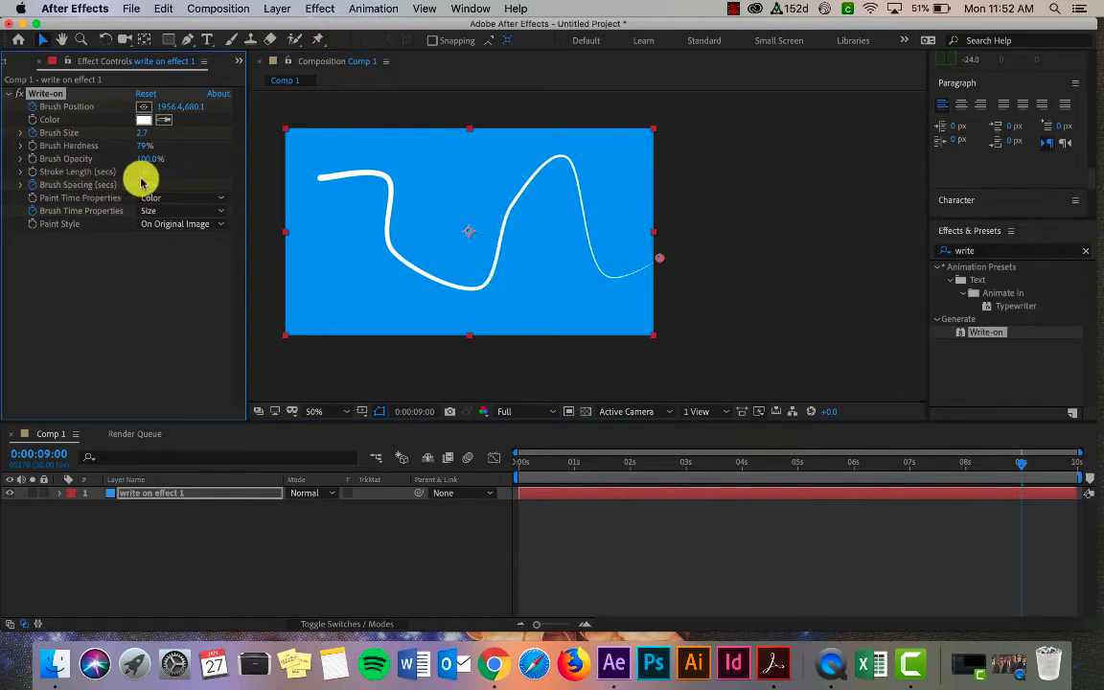
{"action": "left_click_drag", "start_coordinate": [152, 185], "coordinate": [30, 173]}
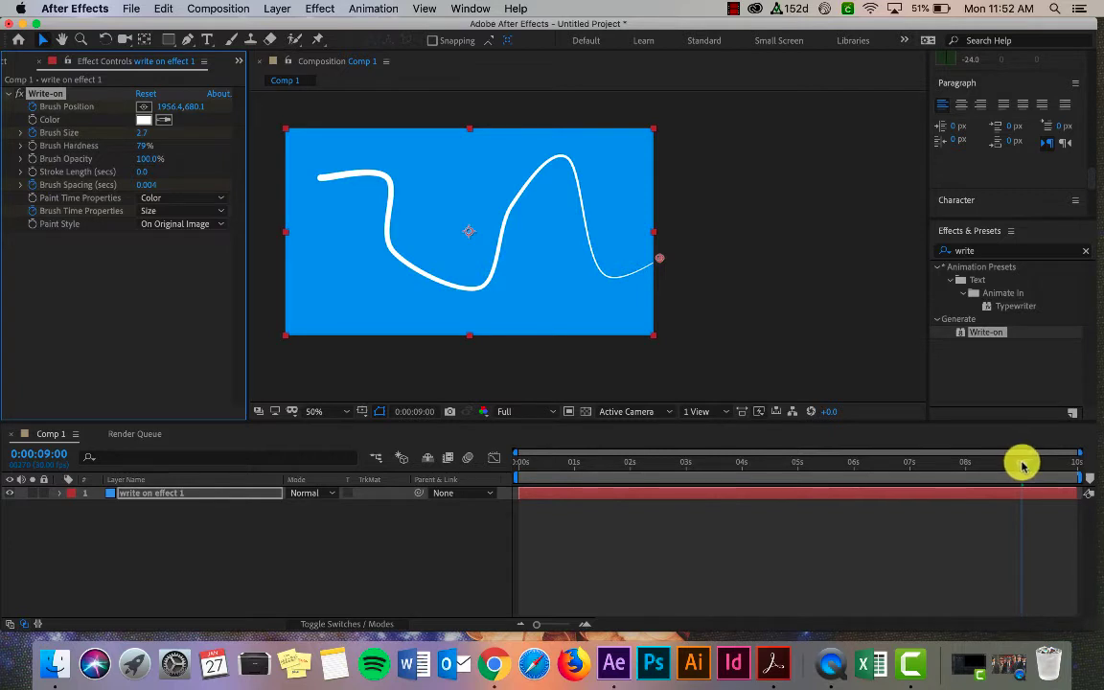
Step: Play the animation from 0:00:00:00 to review the brush spacing, stop it and return to the start
{"action": "mouse_move", "coordinate": [1022, 465]}
{"action": "left_mouse_down"}
{"action": "mouse_move", "coordinate": [567, 456]}
{"action": "mouse_move", "coordinate": [498, 443]}
{"action": "left_mouse_up"}
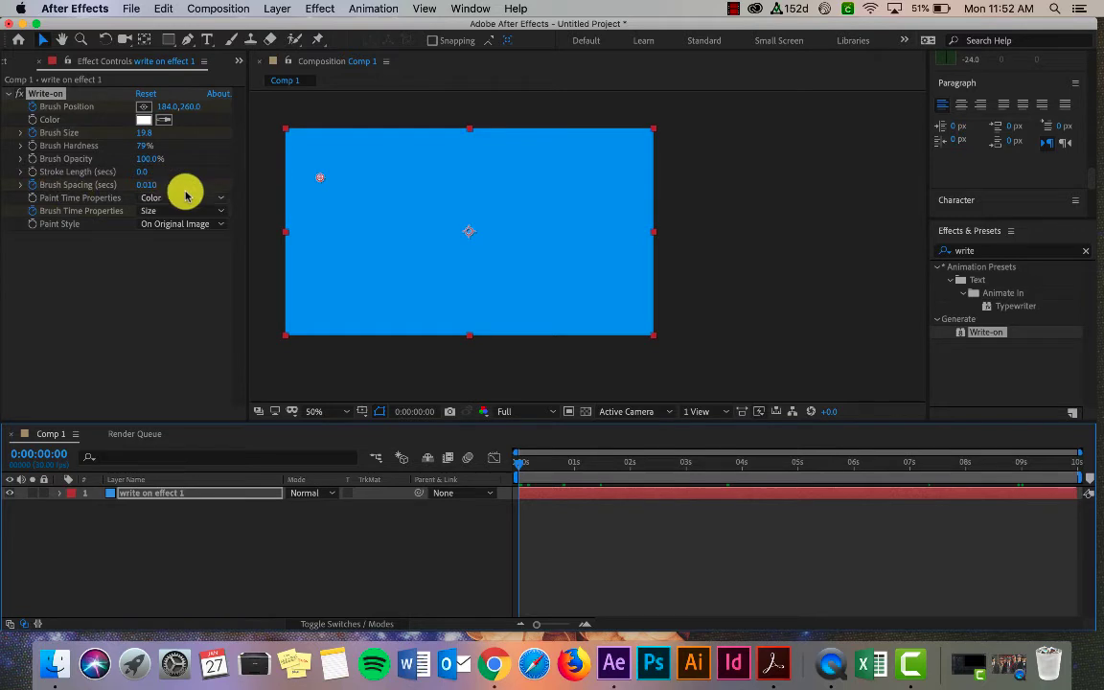
{"action": "key", "text": "space"}
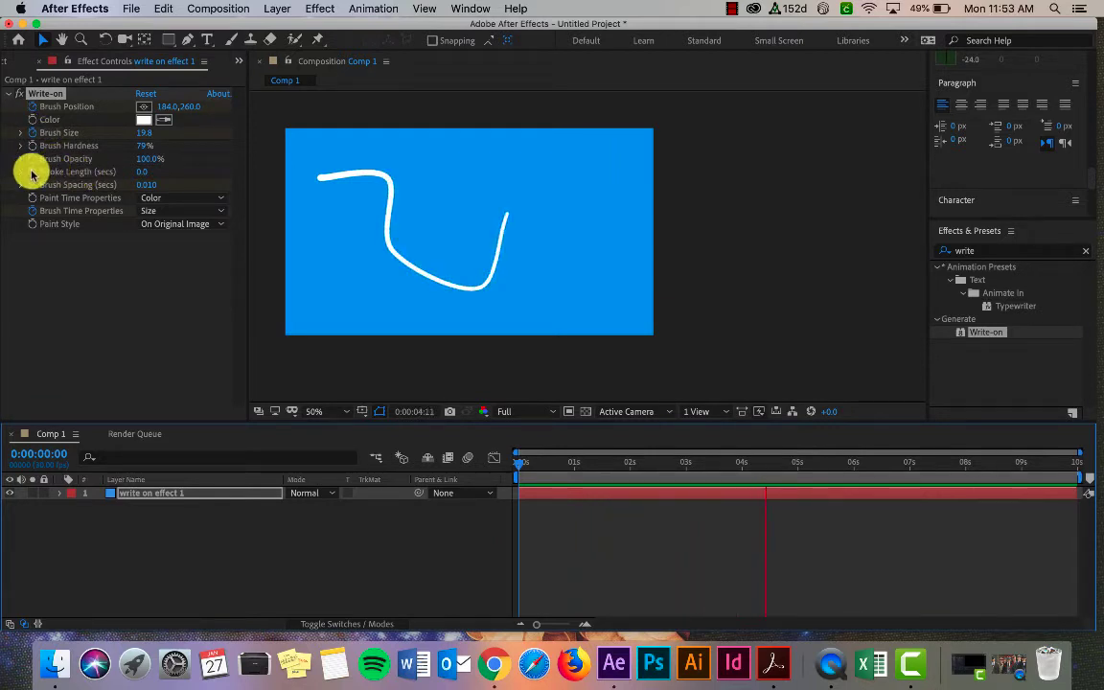
{"action": "key", "text": "space"}
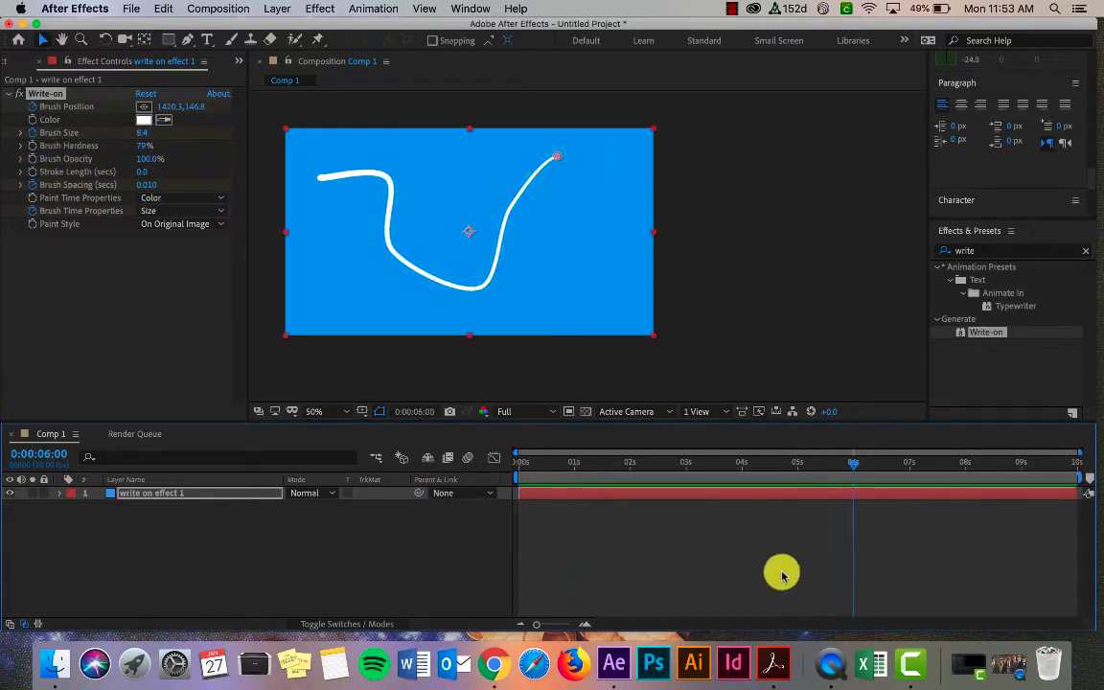
{"action": "left_click_drag", "start_coordinate": [795, 461], "coordinate": [508, 447]}
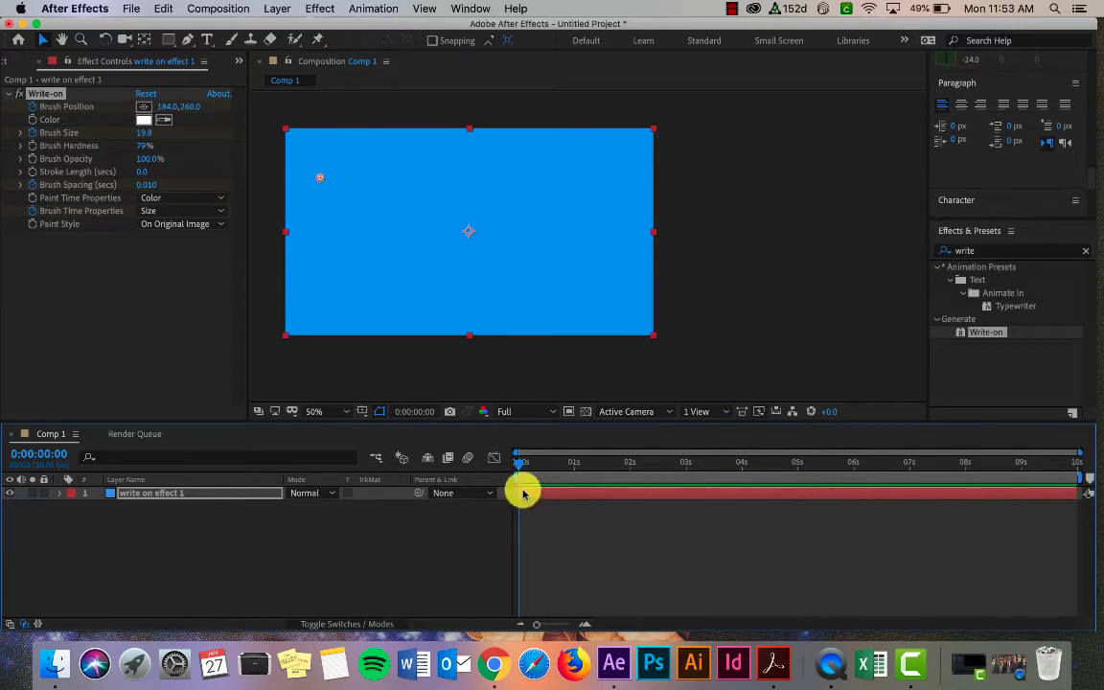
Step: At 0:00:04:02, enable Stroke Length keyframing with a value of 2.2 seconds and preview the animation
{"action": "left_click_drag", "start_coordinate": [520, 466], "coordinate": [744, 469]}
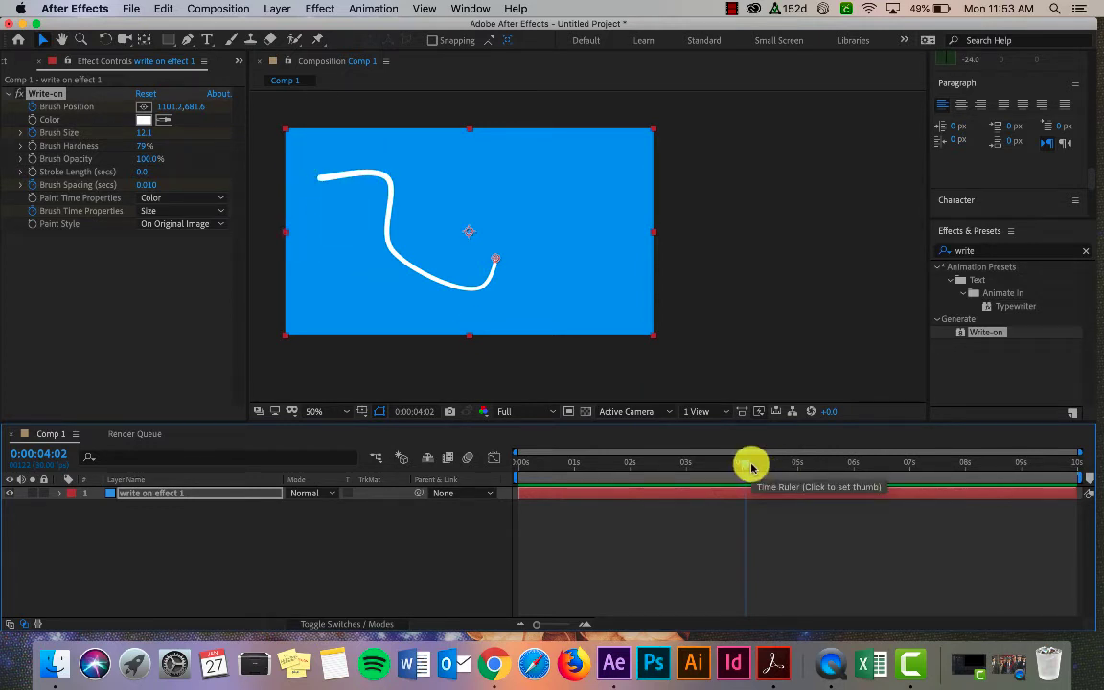
{"action": "left_click", "coordinate": [20, 171]}
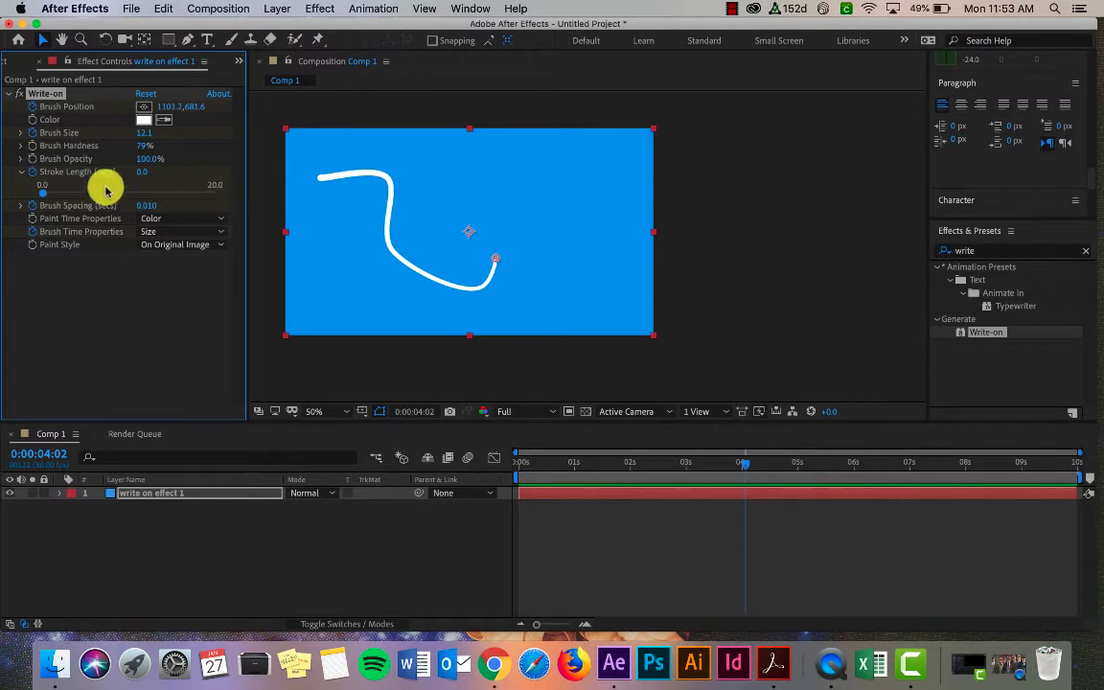
{"action": "left_click_drag", "start_coordinate": [43, 197], "coordinate": [54, 198]}
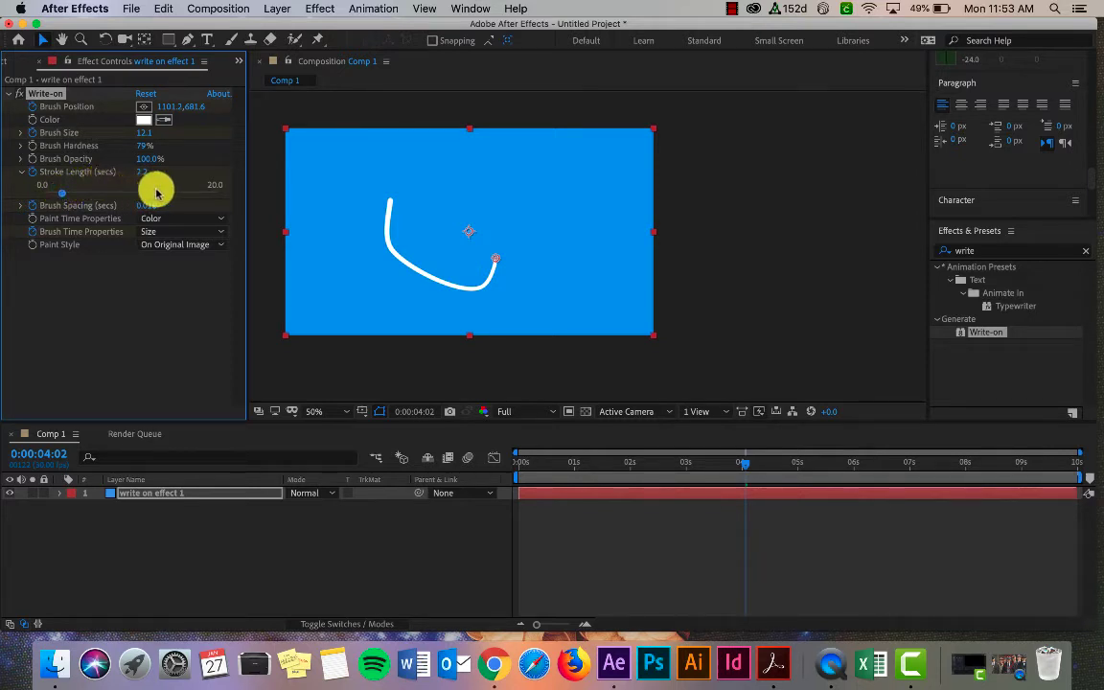
{"action": "key", "text": "space"}
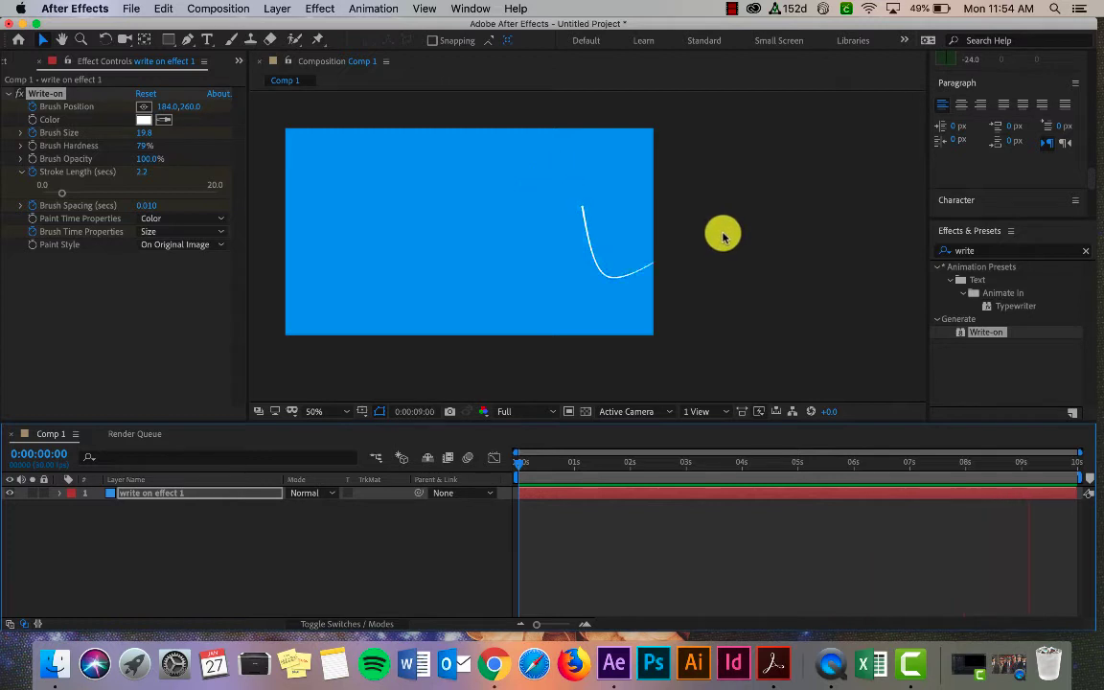
{"action": "key", "text": "space"}
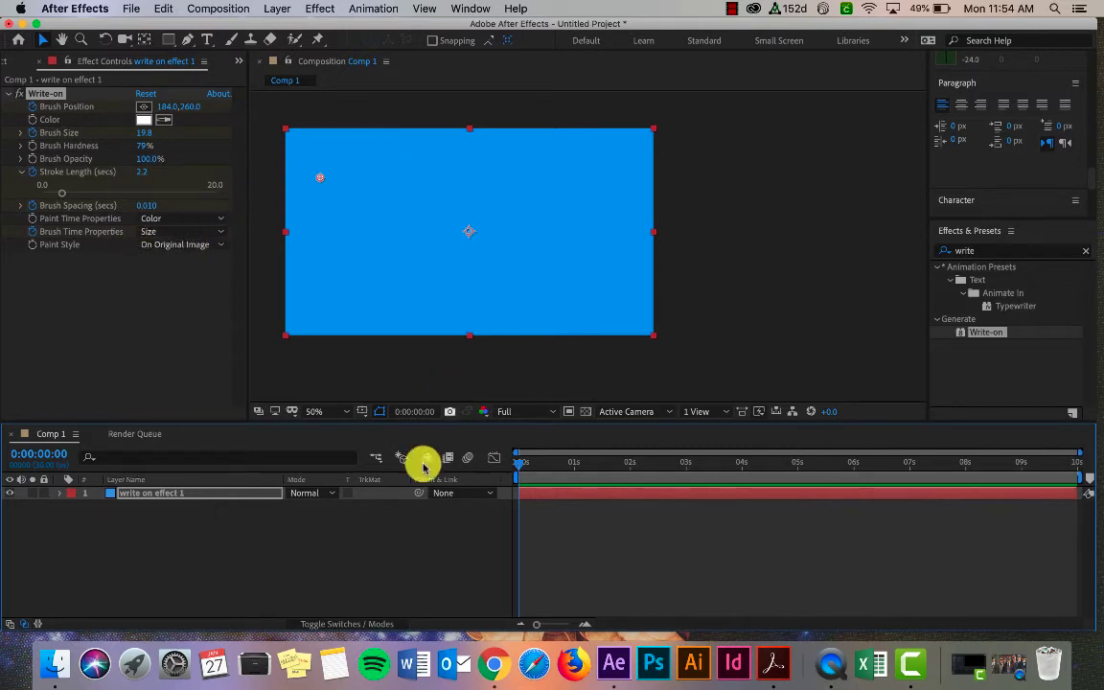
Step: Compare the Write-on effect's On Transparent and Reveal Original Image paint styles, settling on On Transparent
{"action": "left_click", "coordinate": [221, 247]}
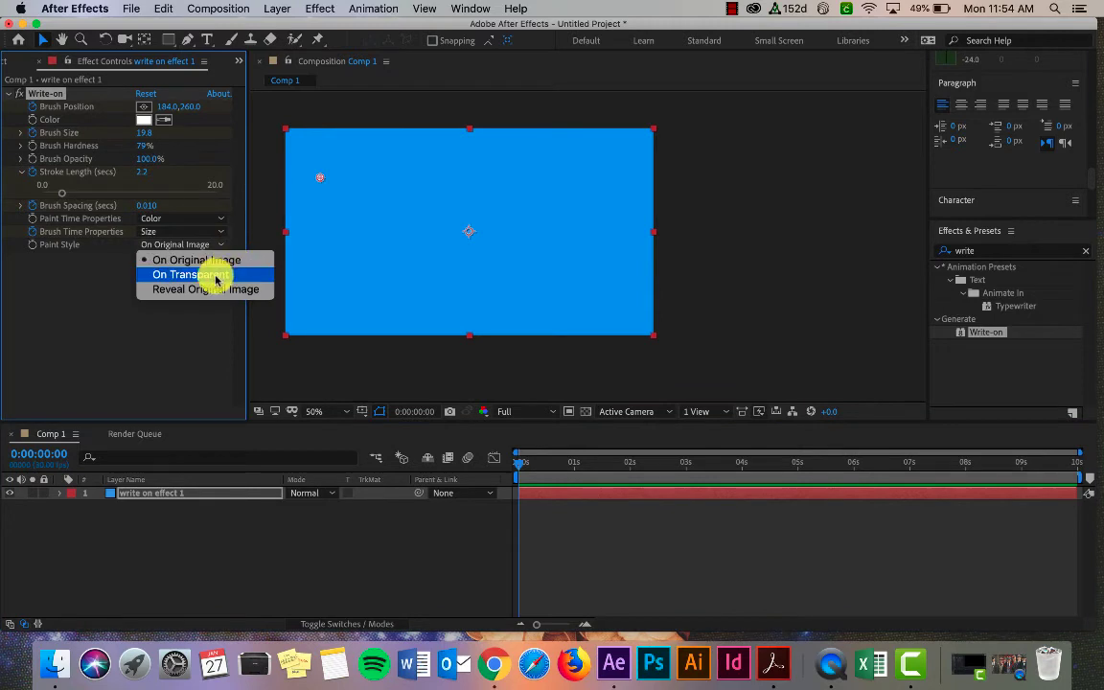
{"action": "left_click", "coordinate": [219, 277]}
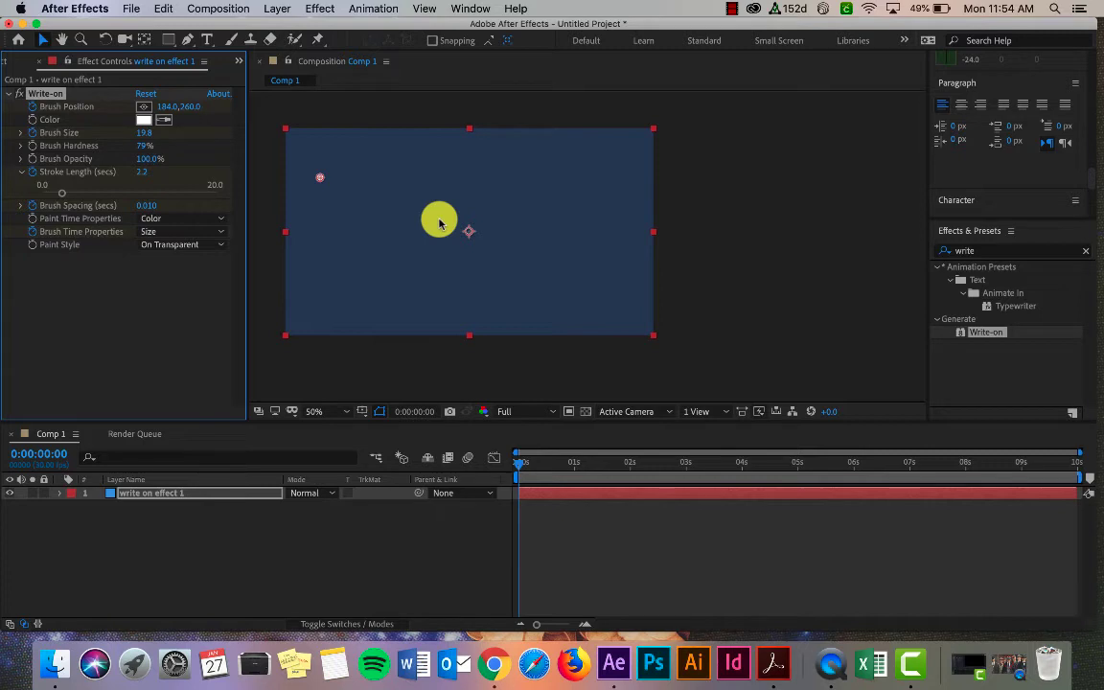
{"action": "left_click", "coordinate": [188, 248]}
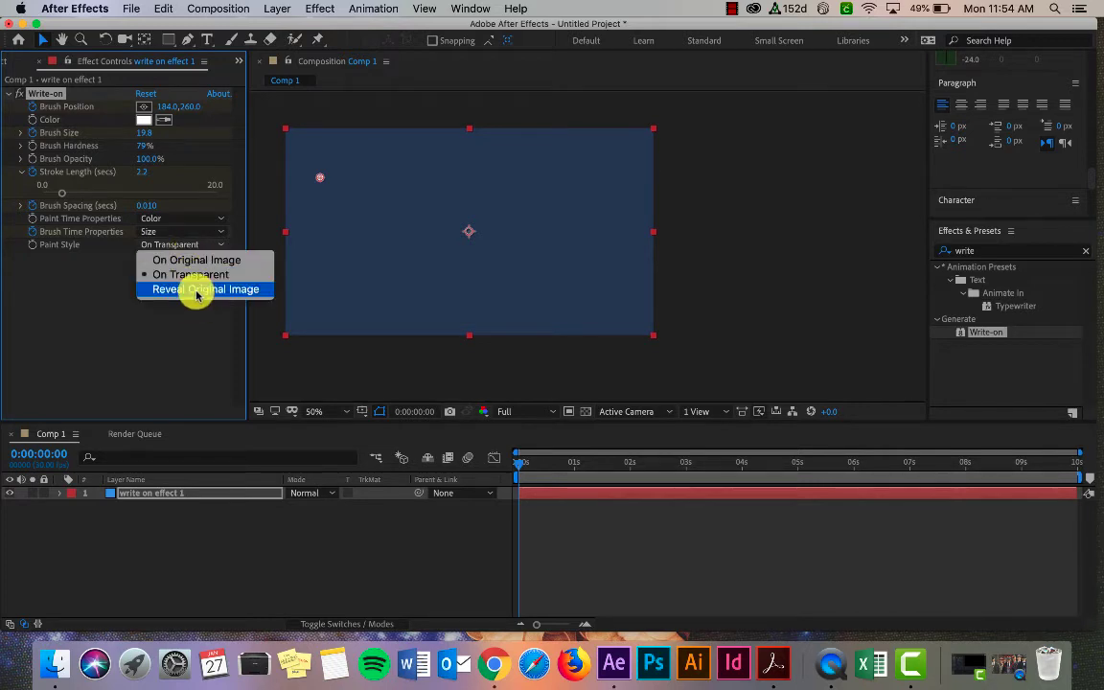
{"action": "left_click", "coordinate": [196, 292]}
{"action": "left_click", "coordinate": [197, 241]}
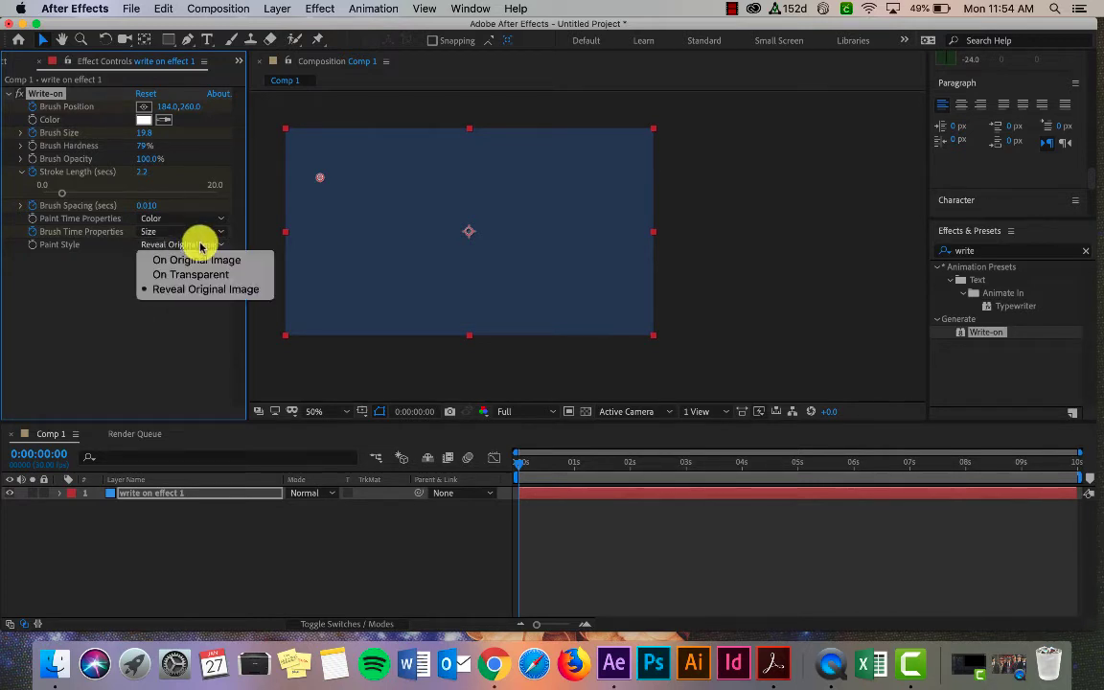
{"action": "left_click", "coordinate": [201, 275]}
{"action": "left_click", "coordinate": [202, 242]}
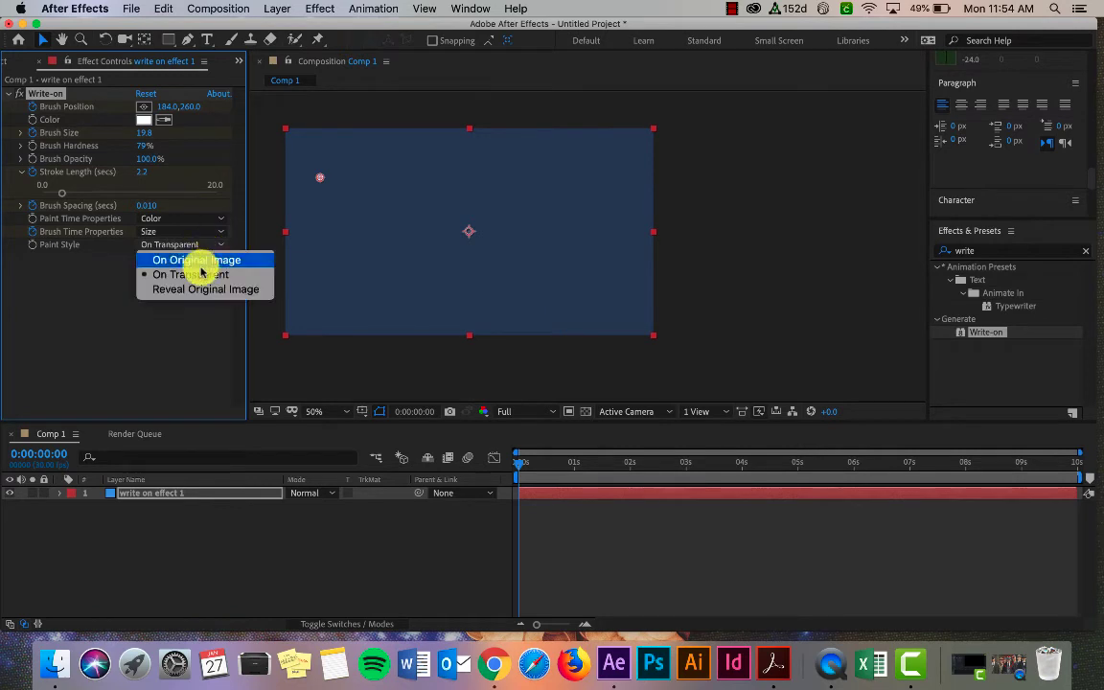
{"action": "left_click", "coordinate": [197, 273]}
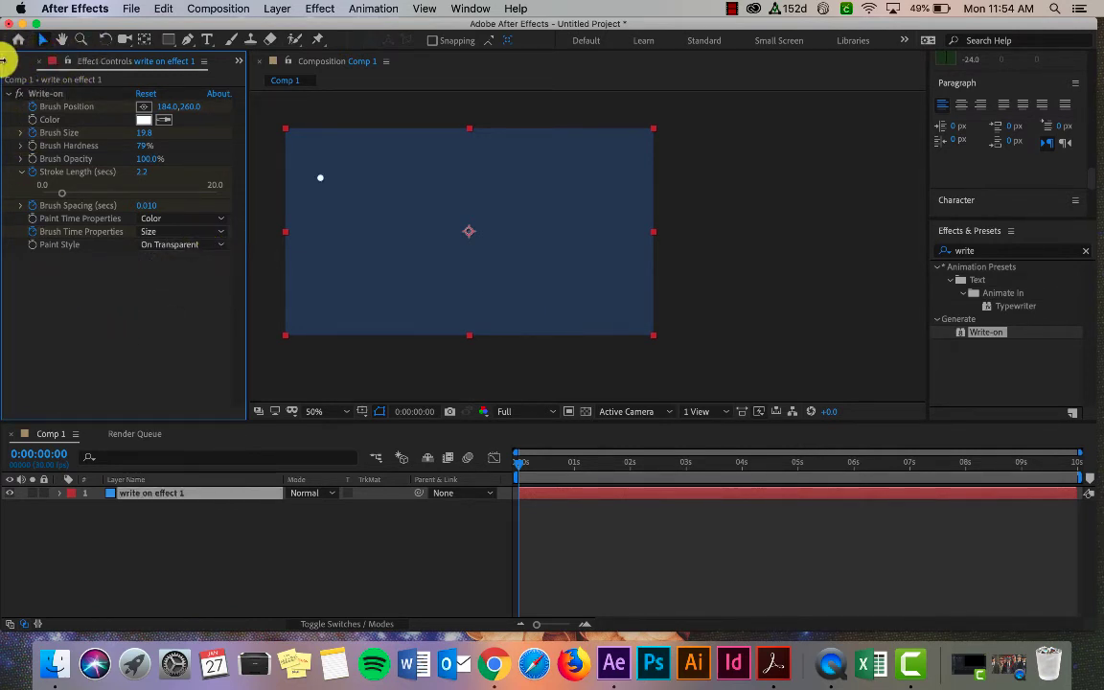
Step: Import the recently used peaky-blinders-tailoring-header-2-1800x756-c-center.png and place it beneath the write on effect 1 layer, enlarged to fill the frame
{"action": "left_click", "coordinate": [10, 61]}
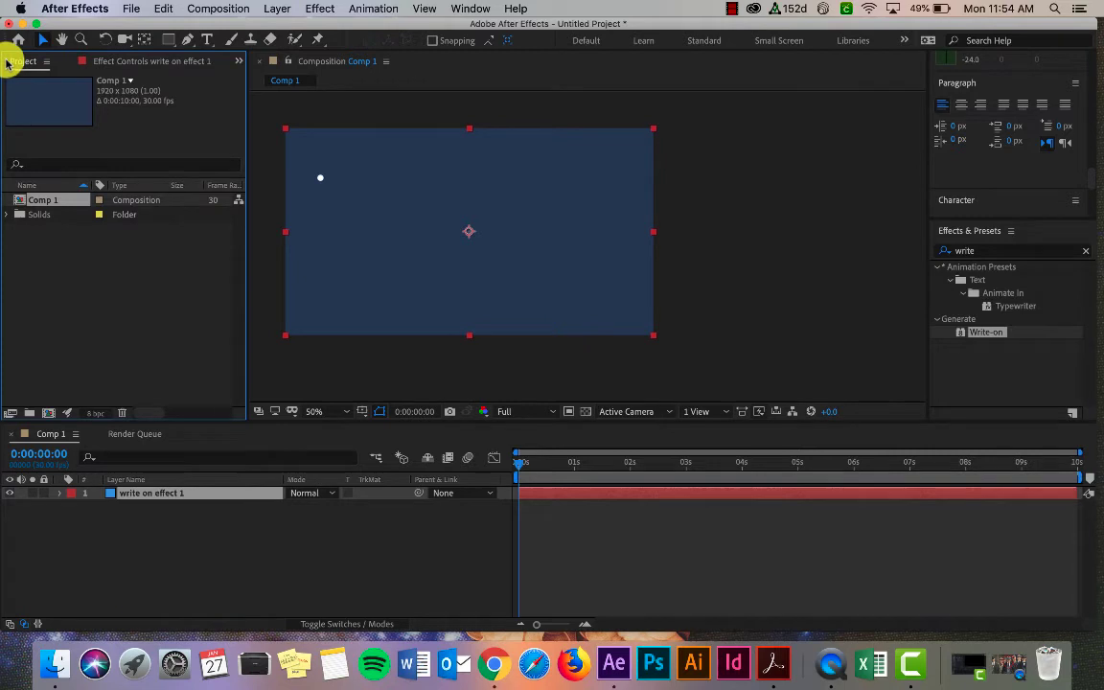
{"action": "right_click", "coordinate": [86, 266]}
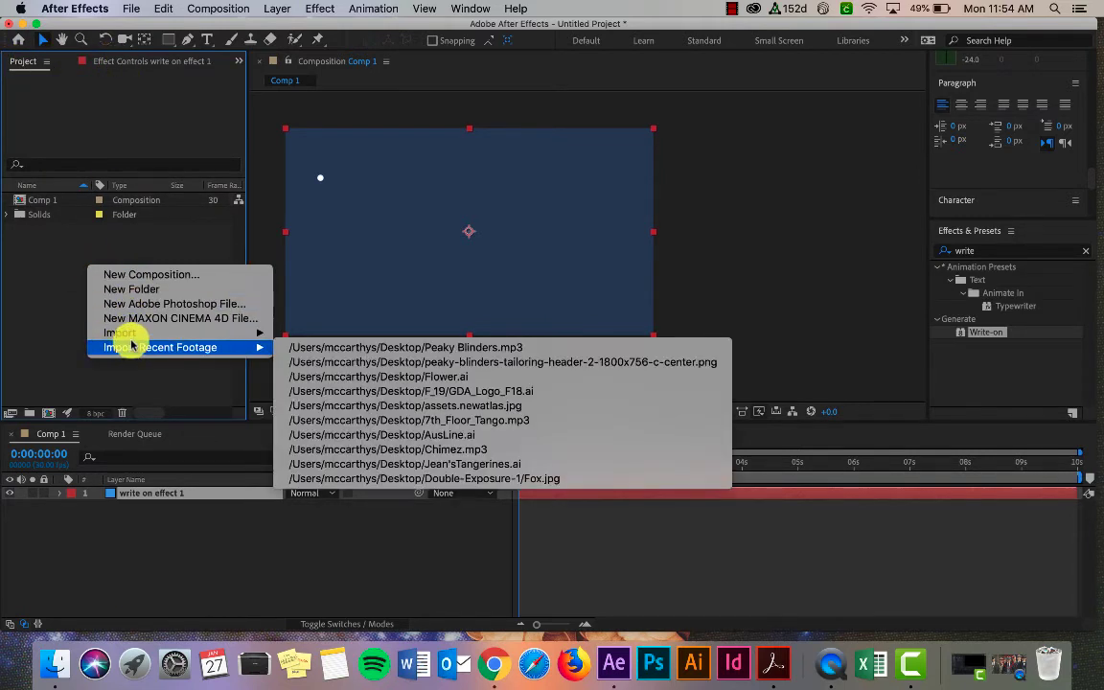
{"action": "mouse_move", "coordinate": [173, 335]}
{"action": "left_click", "coordinate": [316, 338]}
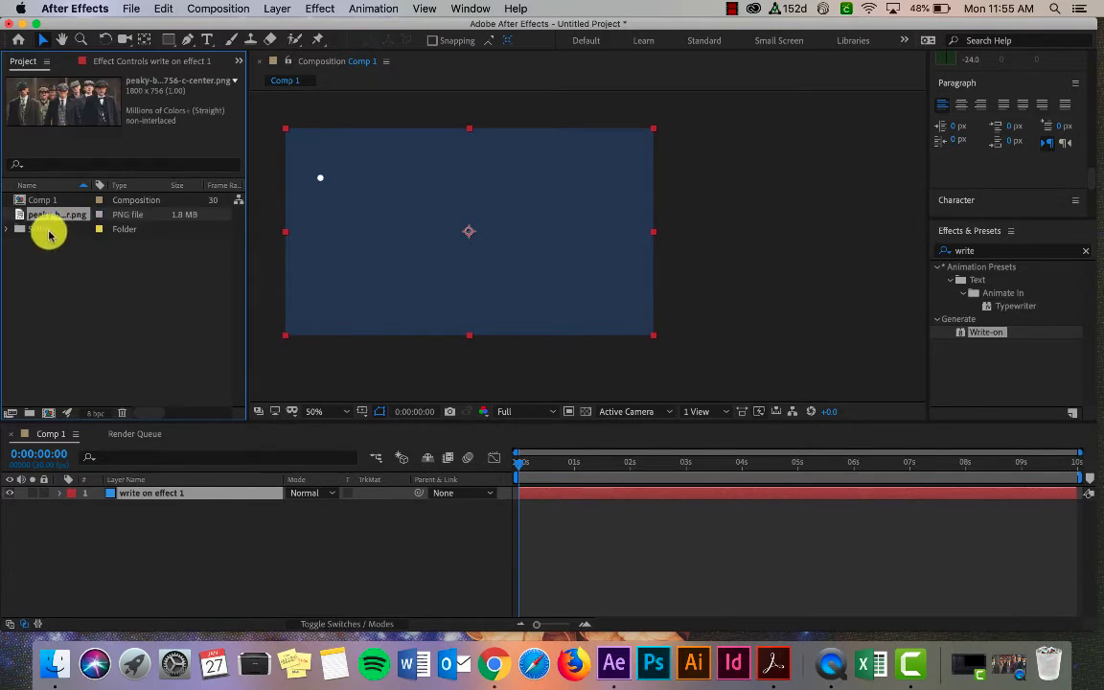
{"action": "left_click_drag", "start_coordinate": [48, 233], "coordinate": [177, 522]}
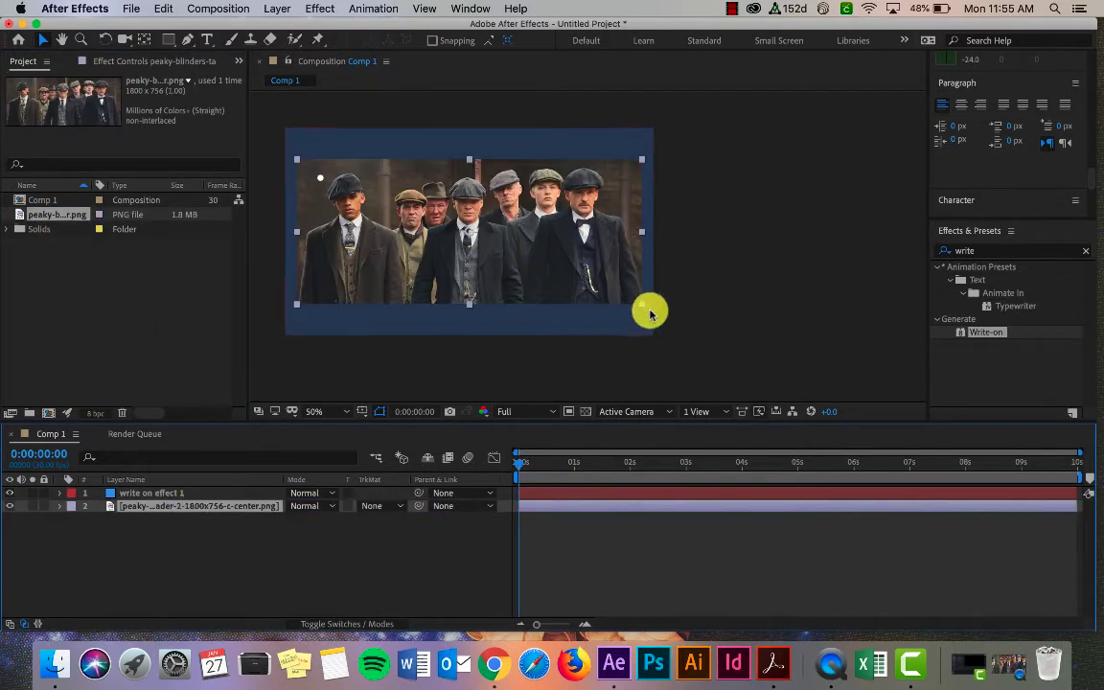
Step: Play the stroke animation over the photo, stop it and check the write on effect 1 layer's effect settings
{"action": "key", "text": "space"}
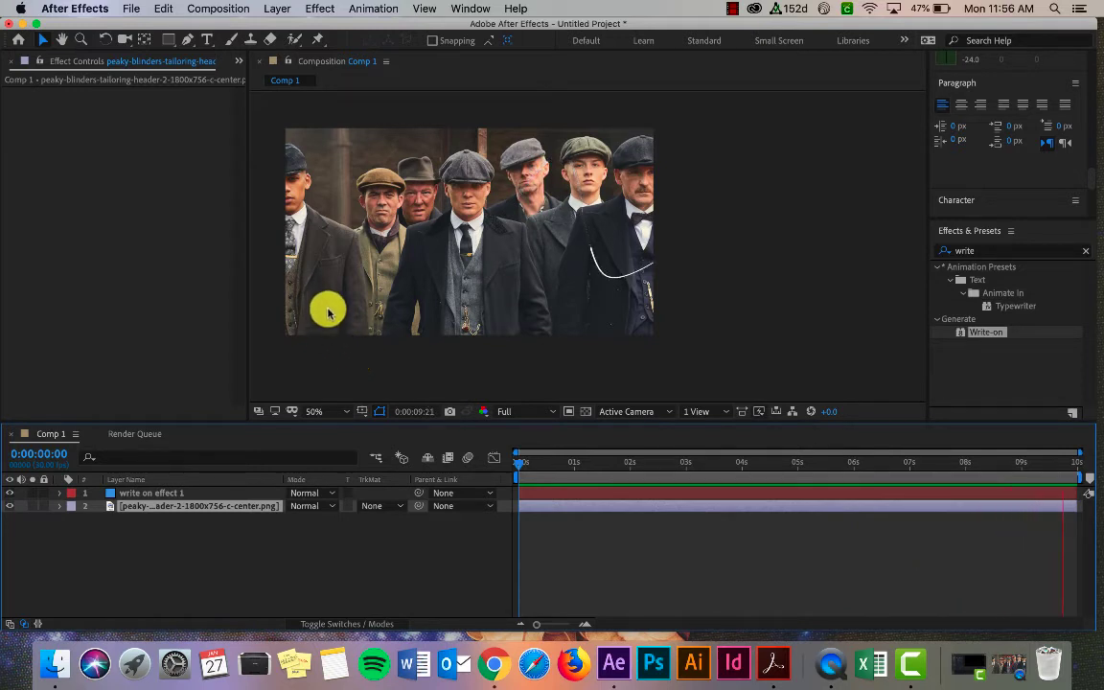
{"action": "key", "text": "space"}
{"action": "left_click", "coordinate": [147, 248]}
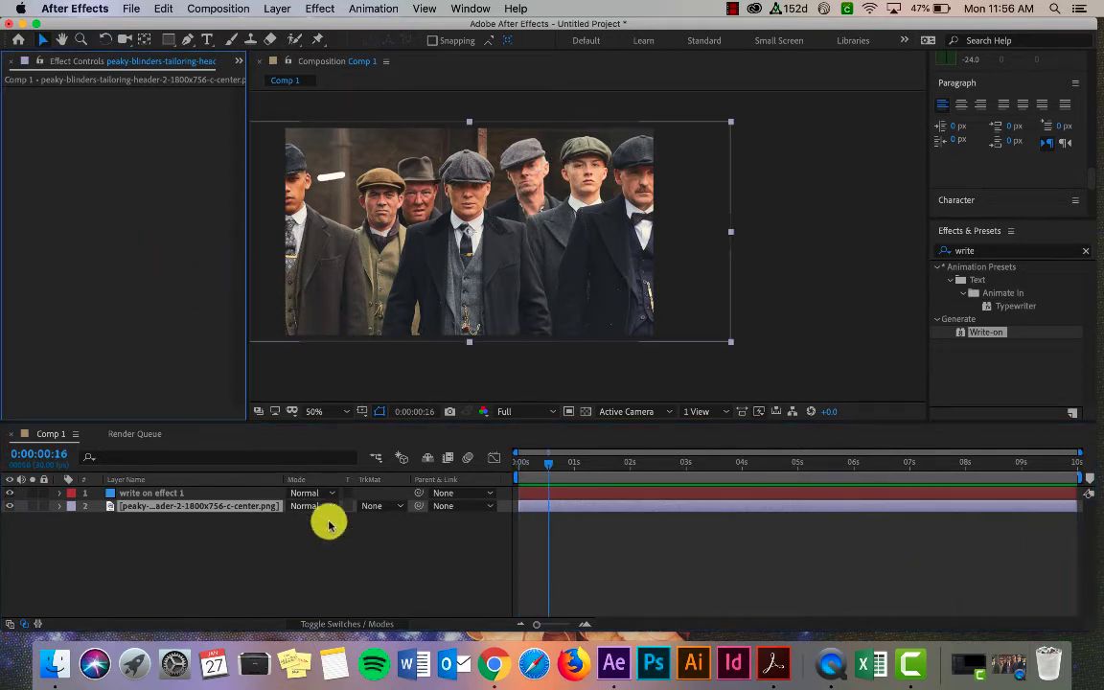
{"action": "left_click", "coordinate": [246, 544]}
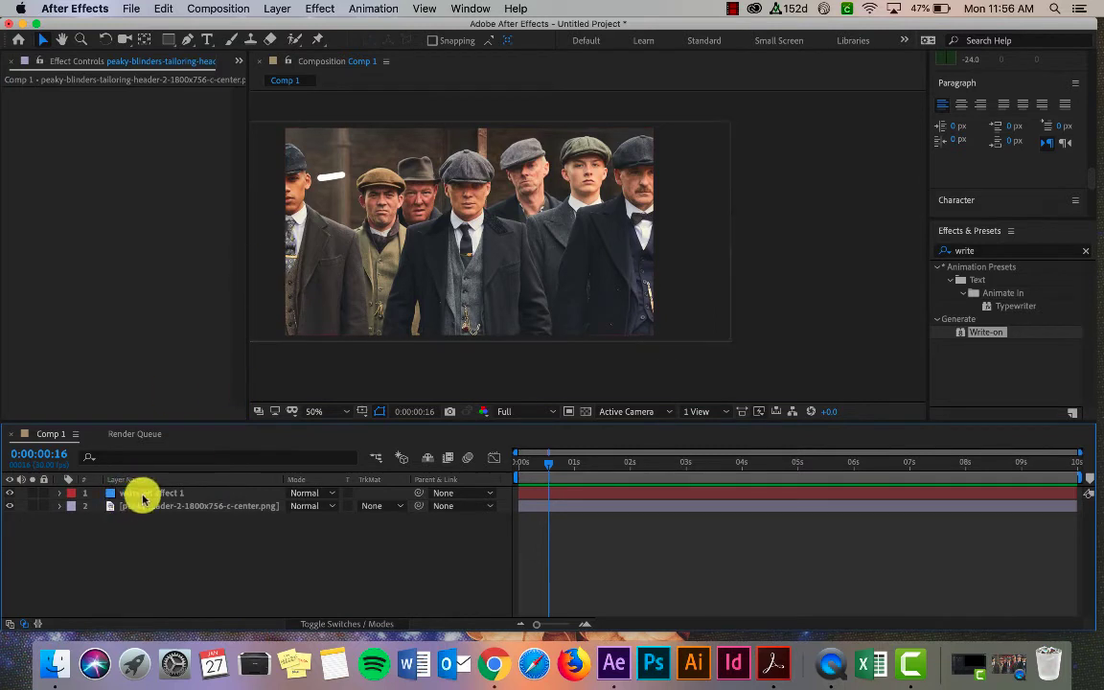
{"action": "left_click", "coordinate": [182, 495]}
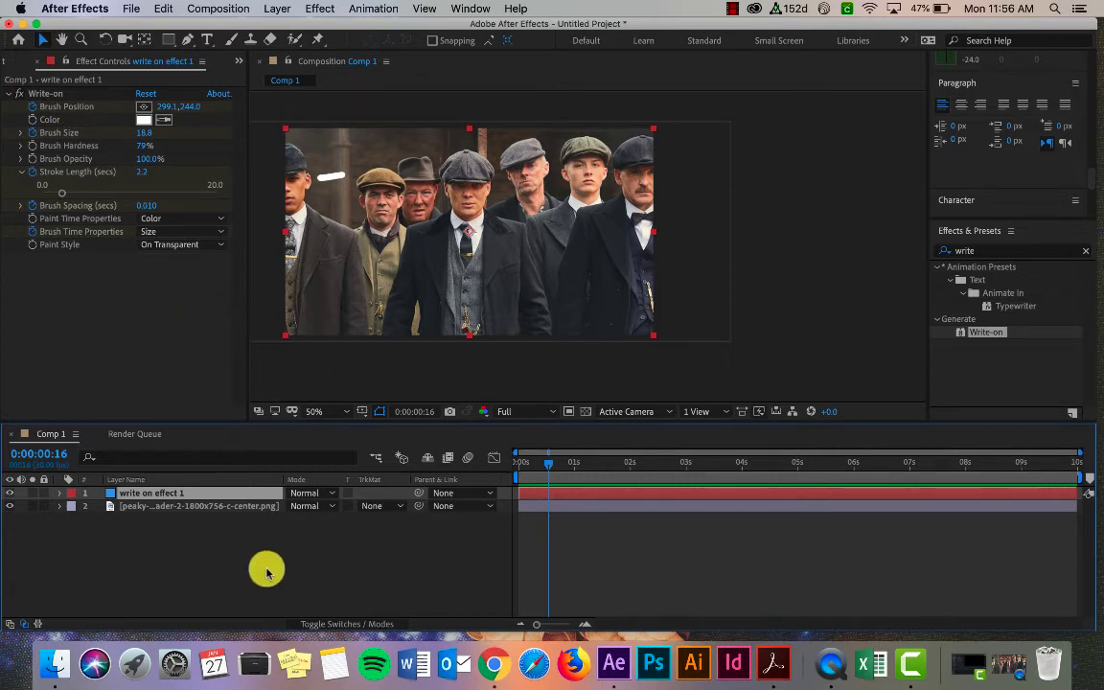
{"action": "left_click", "coordinate": [246, 547]}
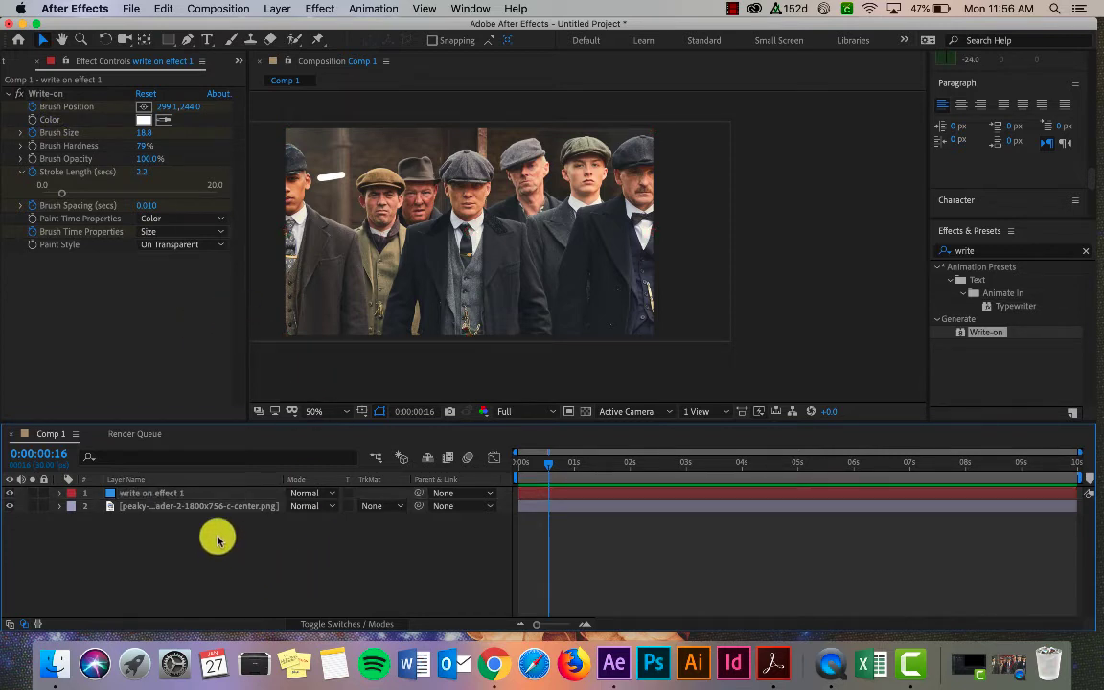
Step: Create a full-frame medium yellow solid named Write on effect 2 and apply the Write-on effect to it
{"action": "right_click", "coordinate": [214, 547]}
{"action": "mouse_move", "coordinate": [259, 472]}
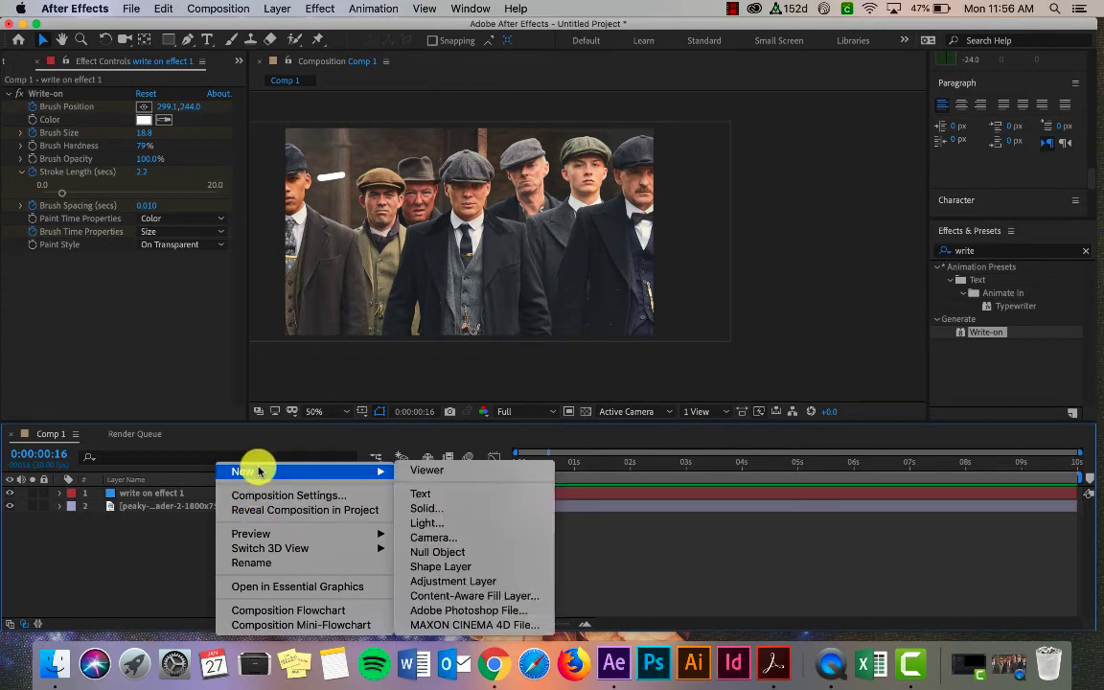
{"action": "left_click", "coordinate": [424, 508]}
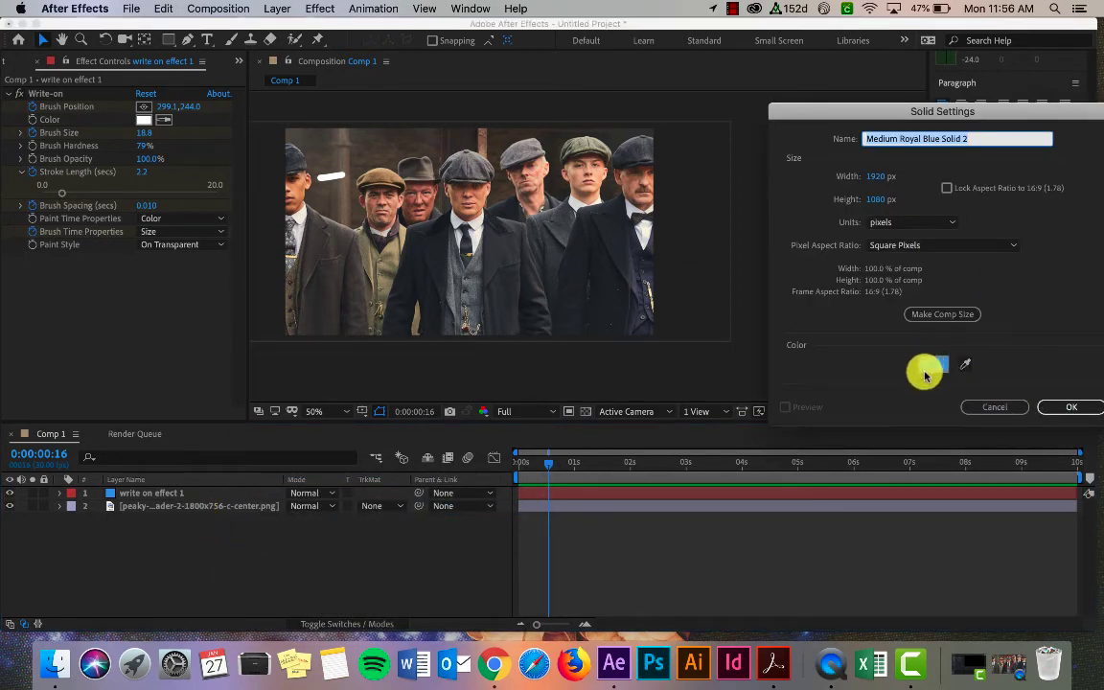
{"action": "left_click", "coordinate": [931, 366]}
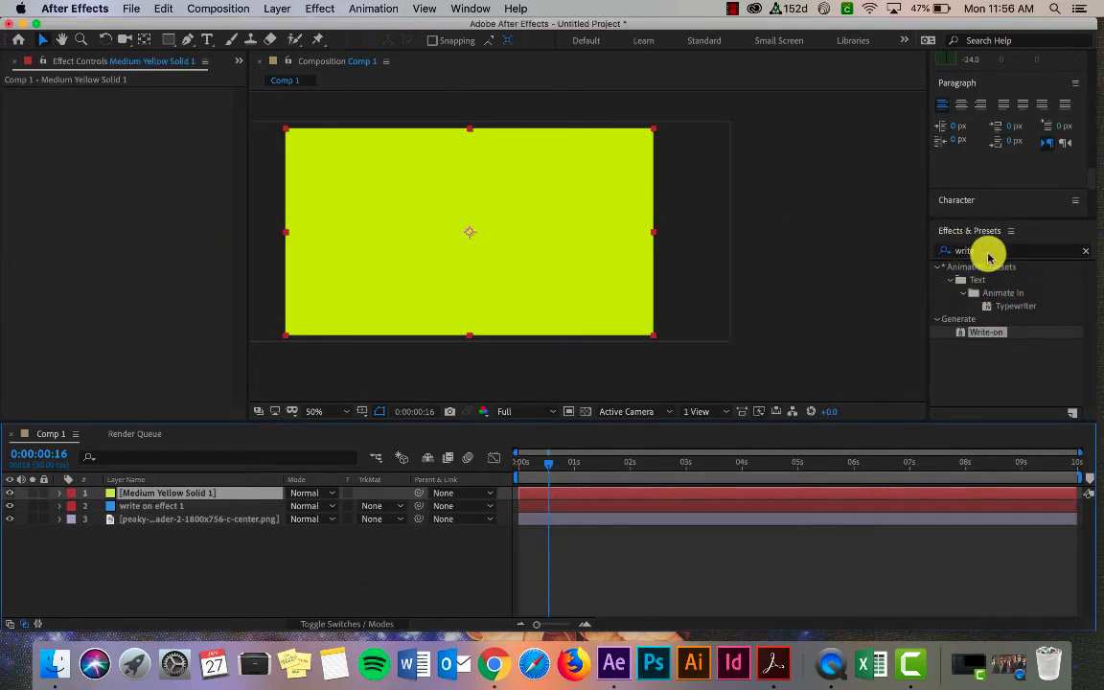
{"action": "left_click_drag", "start_coordinate": [984, 332], "coordinate": [606, 495]}
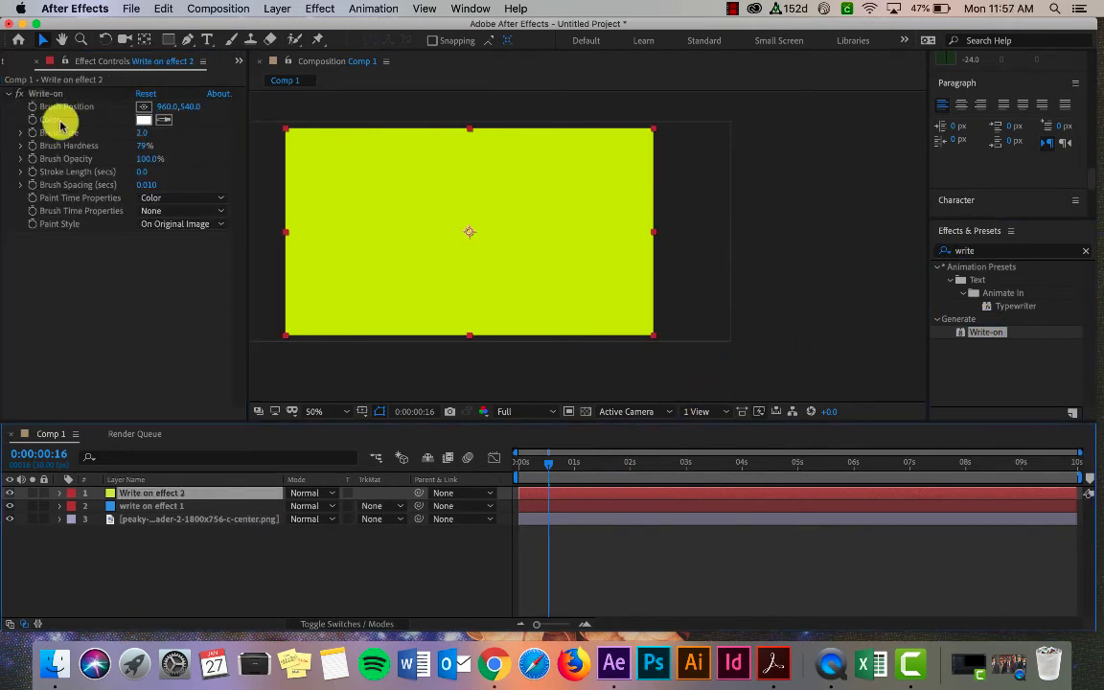
Step: Draw an open mask path across the yellow solid with the Pen tool, curving in waves at first and zigzagging past the right edge
{"action": "left_click", "coordinate": [187, 40]}
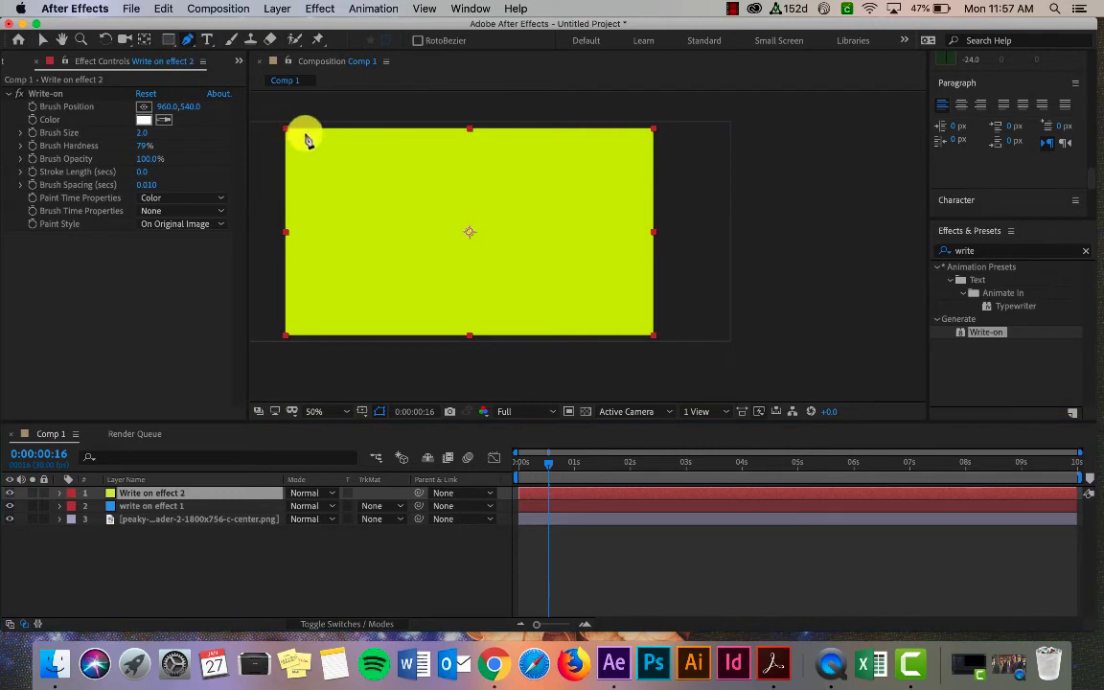
{"action": "left_click", "coordinate": [275, 188]}
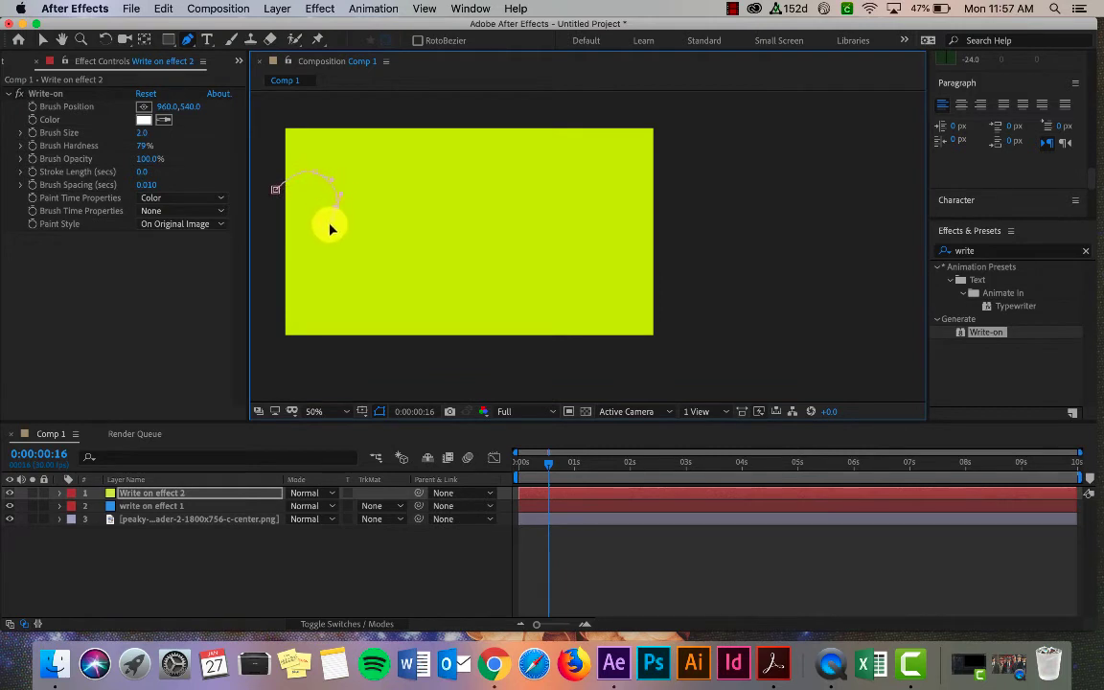
{"action": "mouse_move", "coordinate": [360, 310]}
{"action": "left_mouse_down"}
{"action": "mouse_move", "coordinate": [389, 301]}
{"action": "mouse_move", "coordinate": [397, 263]}
{"action": "mouse_move", "coordinate": [381, 170]}
{"action": "left_mouse_up"}
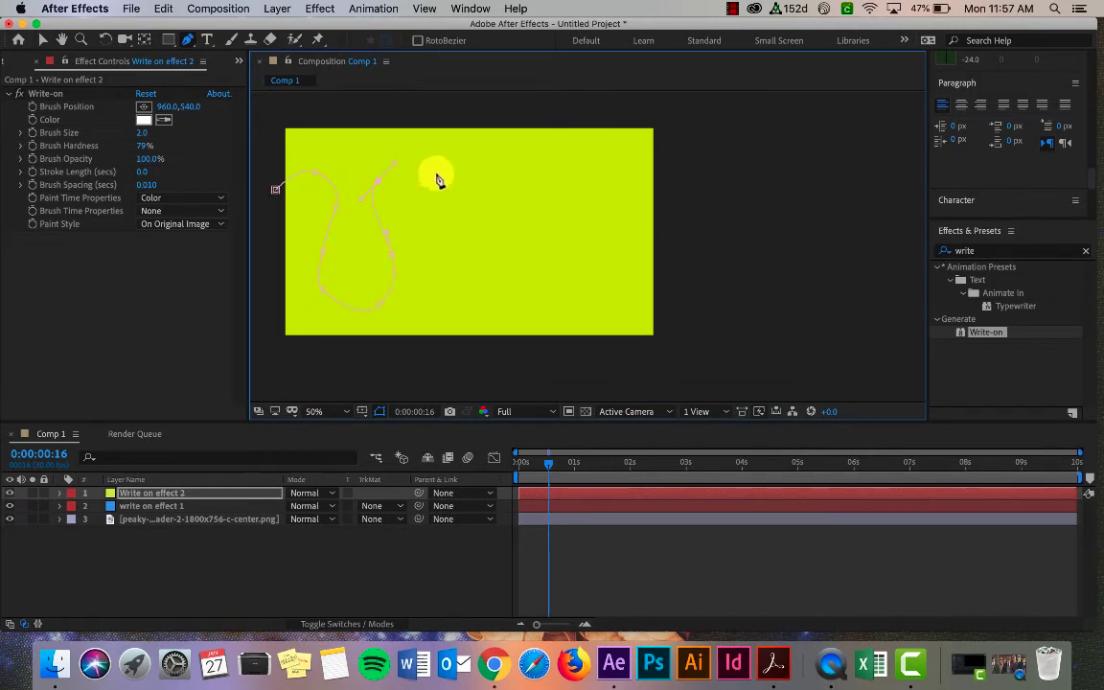
{"action": "left_click_drag", "start_coordinate": [451, 223], "coordinate": [457, 314]}
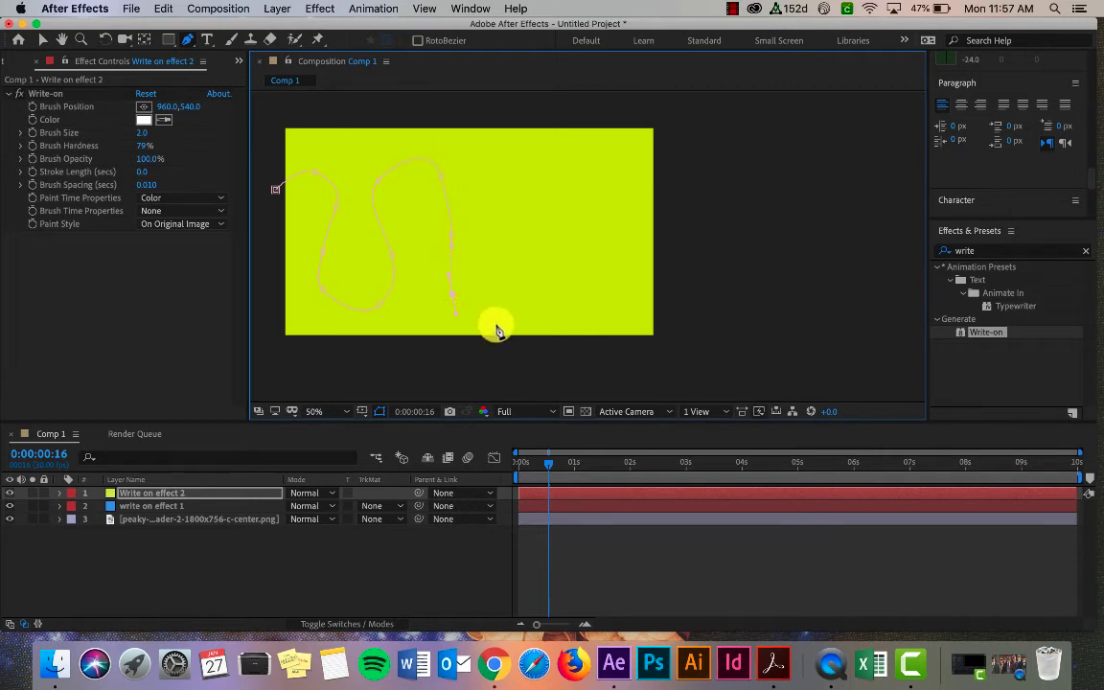
{"action": "left_click_drag", "start_coordinate": [496, 260], "coordinate": [486, 240]}
{"action": "left_click", "coordinate": [532, 162]}
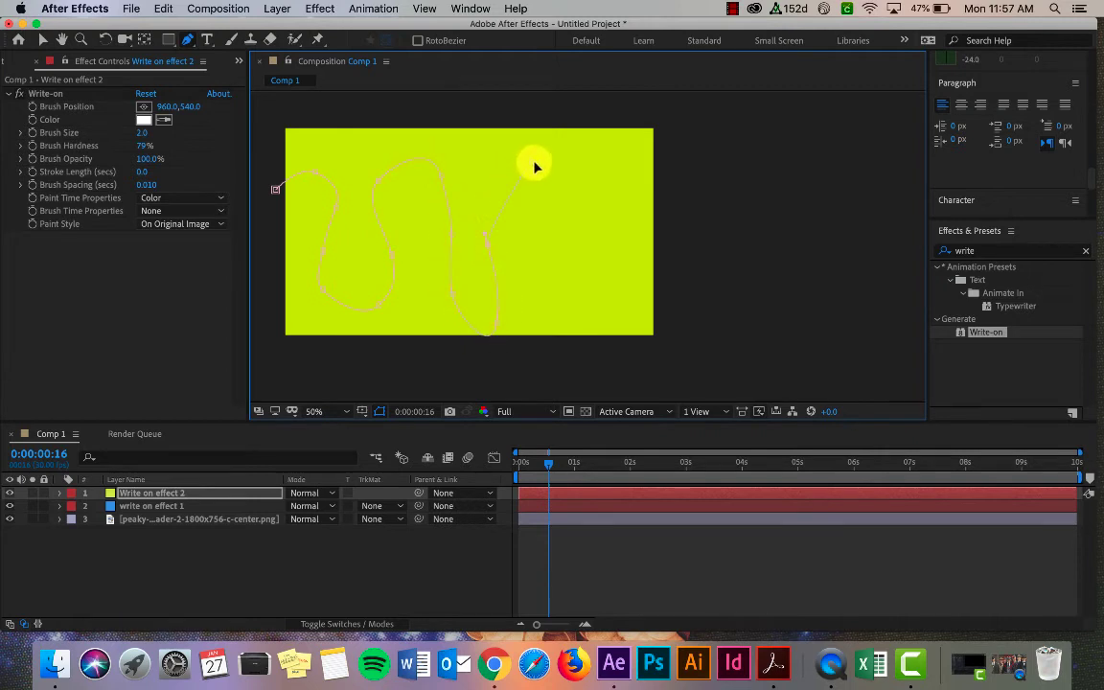
{"action": "left_click", "coordinate": [570, 227]}
{"action": "left_click", "coordinate": [540, 275]}
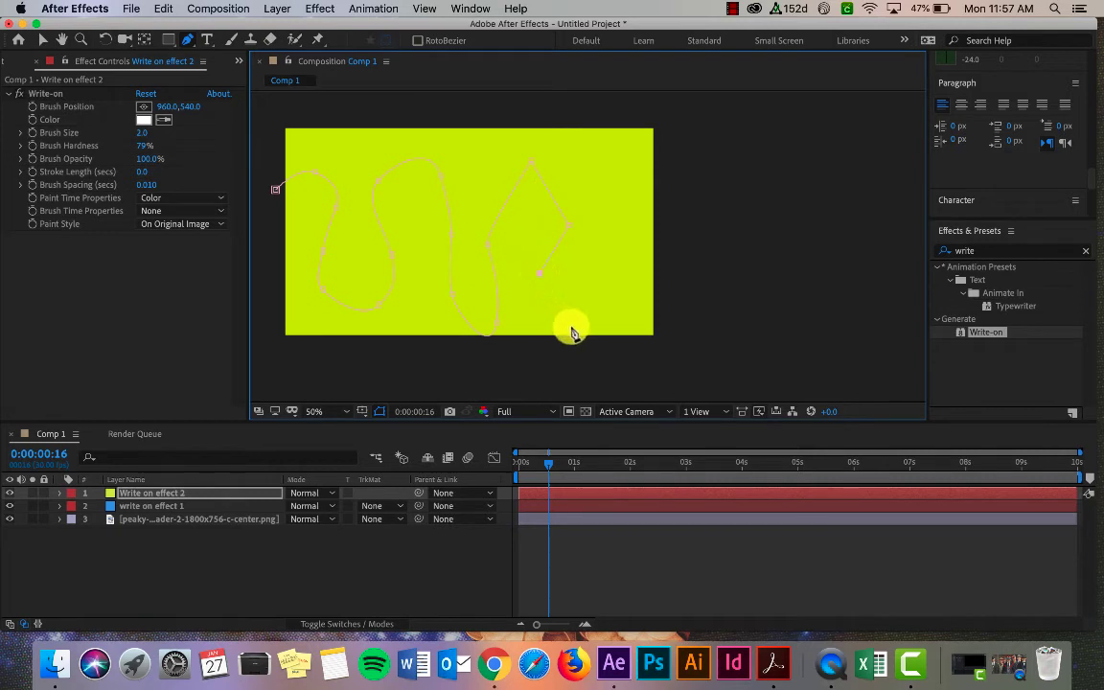
{"action": "left_click", "coordinate": [572, 328]}
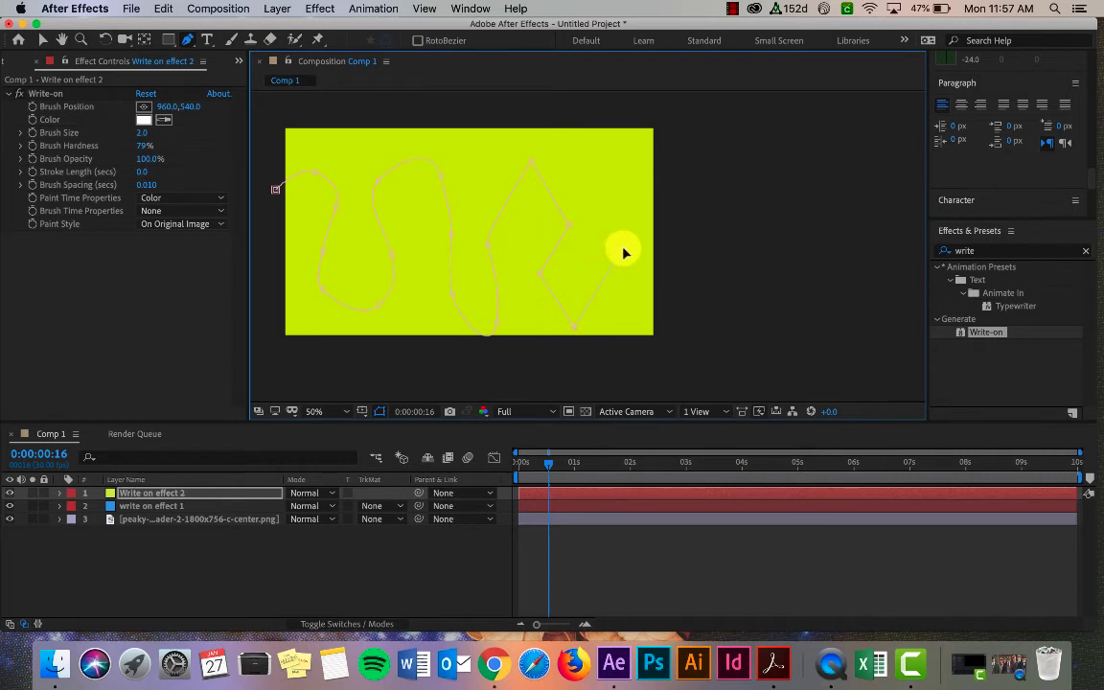
{"action": "left_click", "coordinate": [581, 146]}
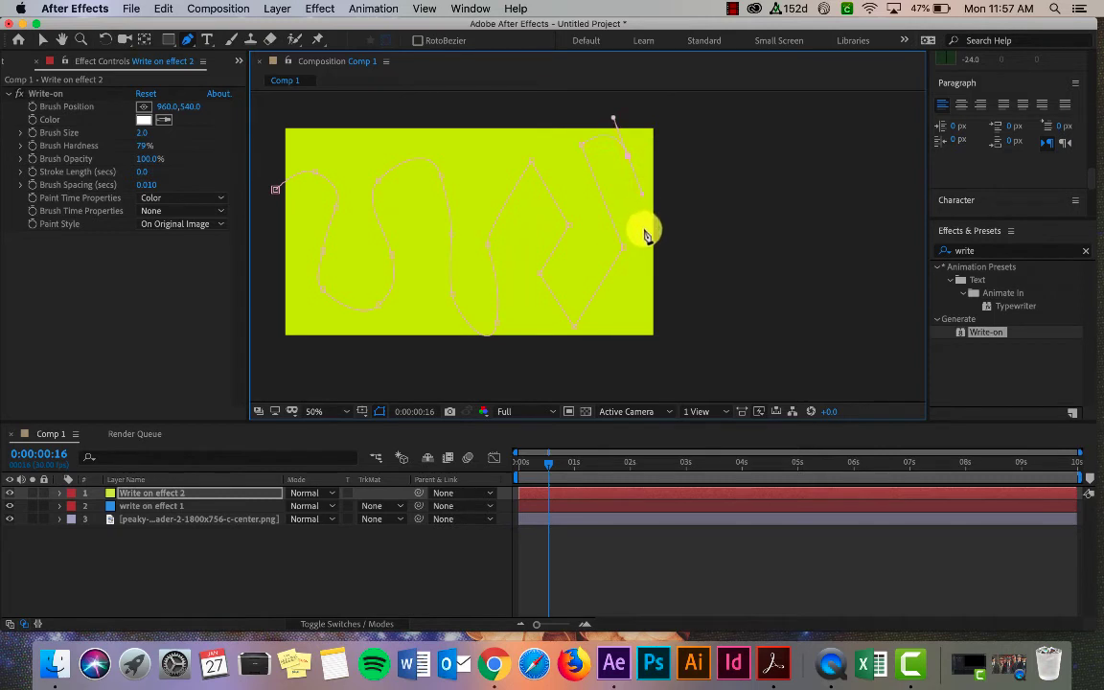
{"action": "left_click_drag", "start_coordinate": [646, 232], "coordinate": [673, 282]}
{"action": "left_click", "coordinate": [628, 350]}
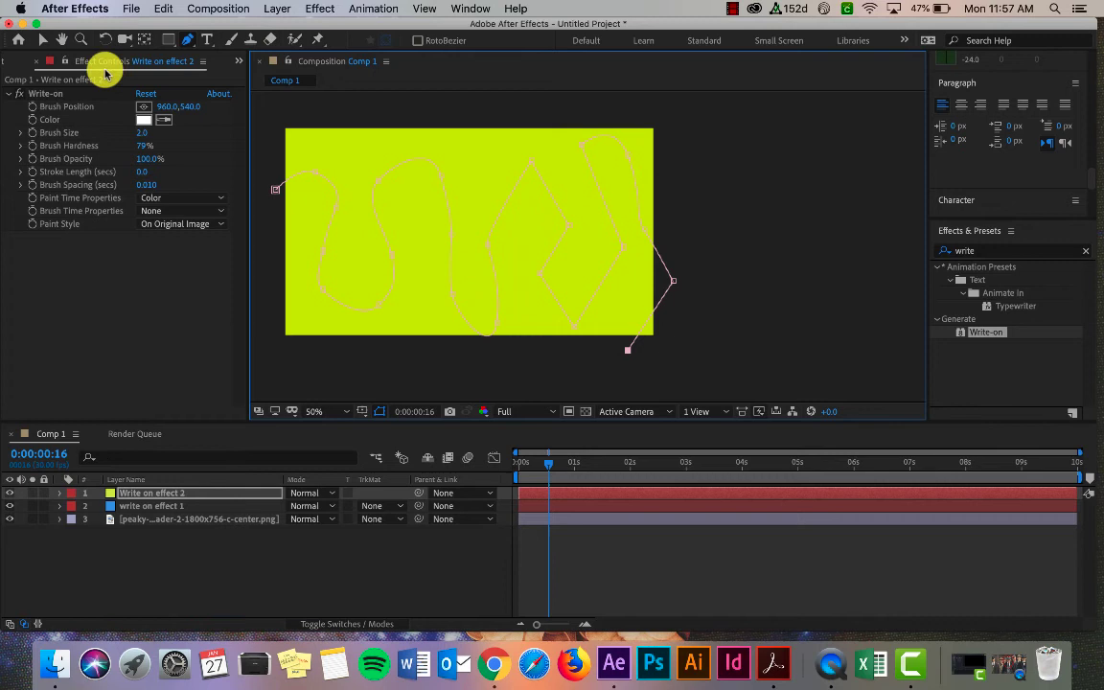
{"action": "left_click", "coordinate": [42, 39]}
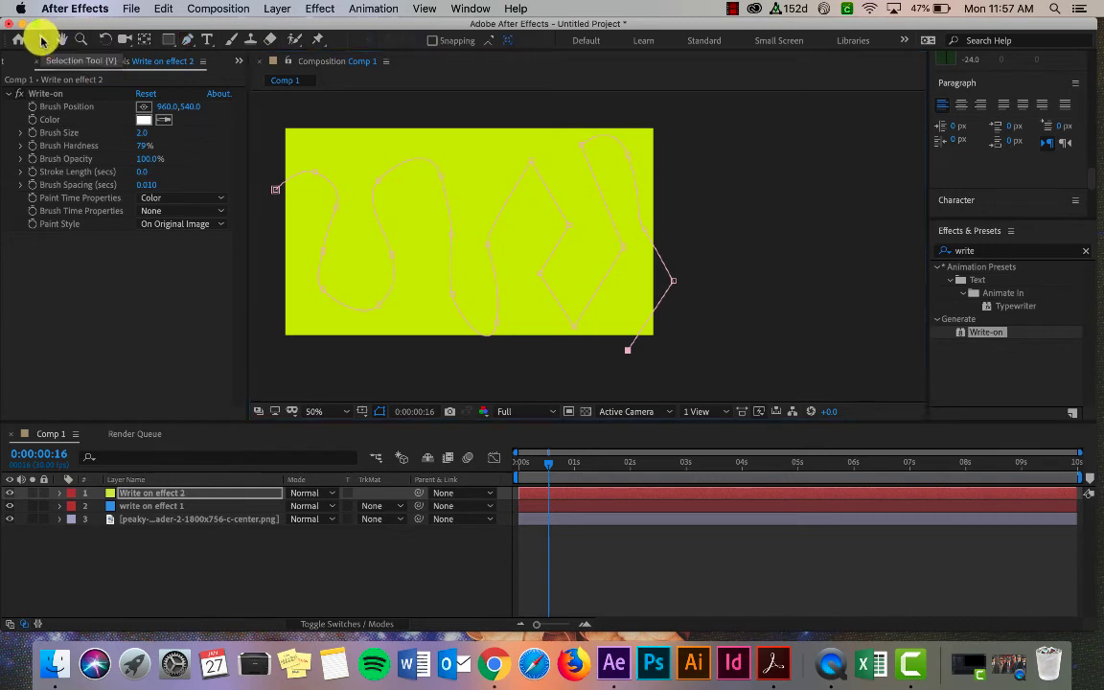
Step: Copy Mask 1's path into the Write-on effect's Brush Position as keyframes starting at 0:00:00:16 and return to the start of the composition
{"action": "left_click", "coordinate": [59, 492]}
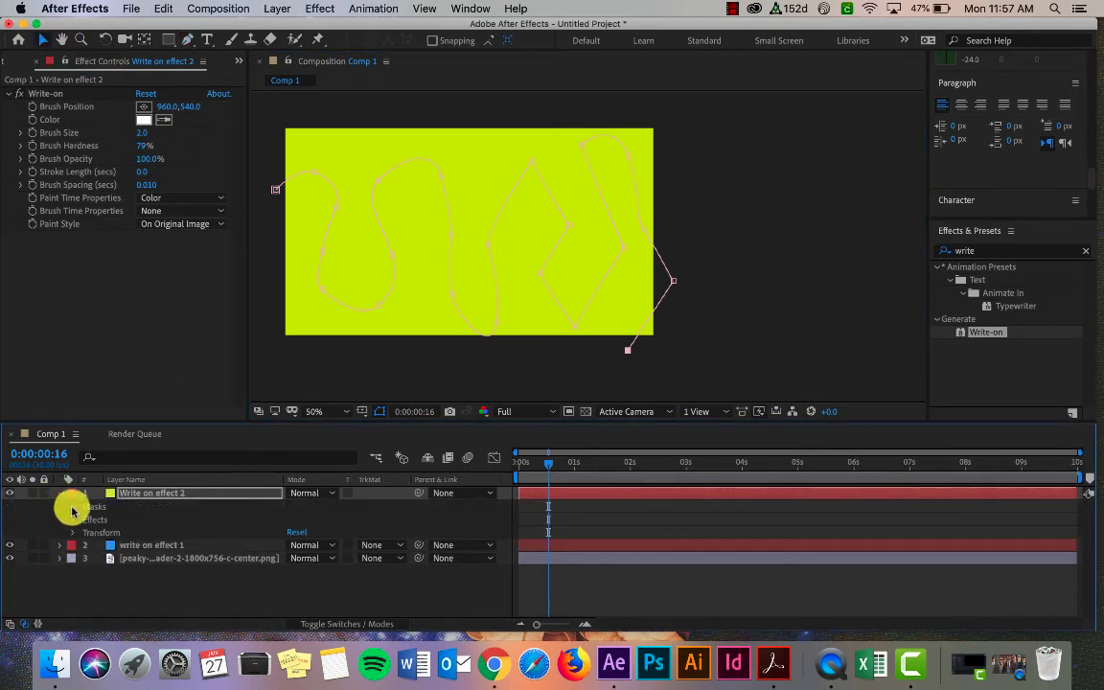
{"action": "left_click", "coordinate": [74, 505]}
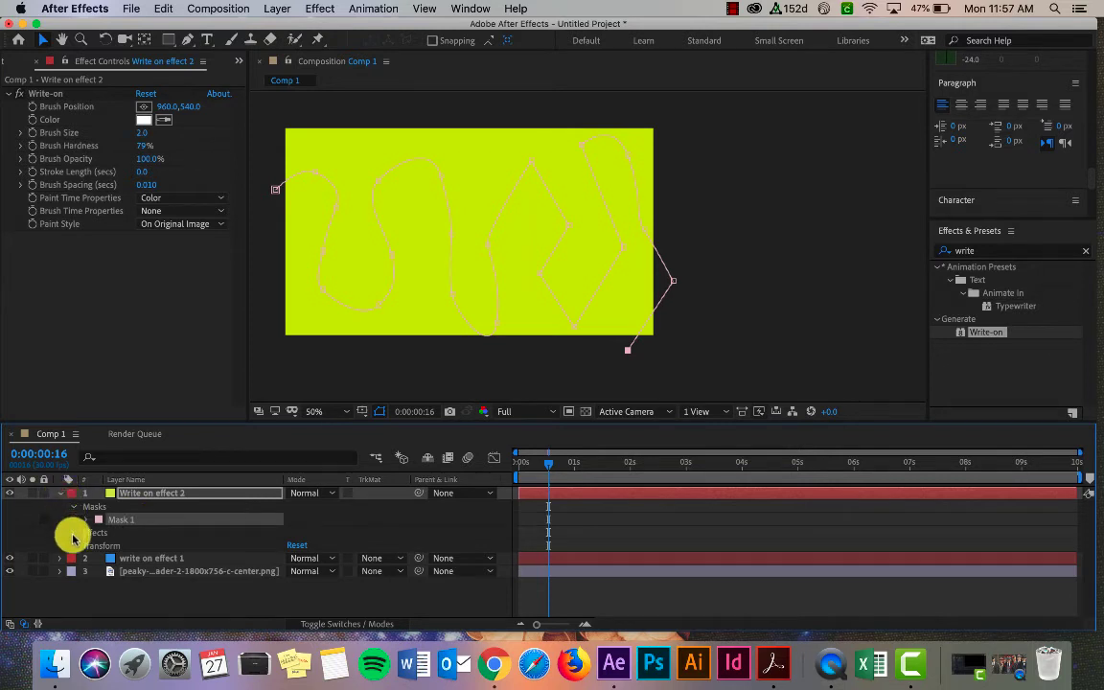
{"action": "left_click", "coordinate": [74, 533]}
{"action": "left_click", "coordinate": [101, 546]}
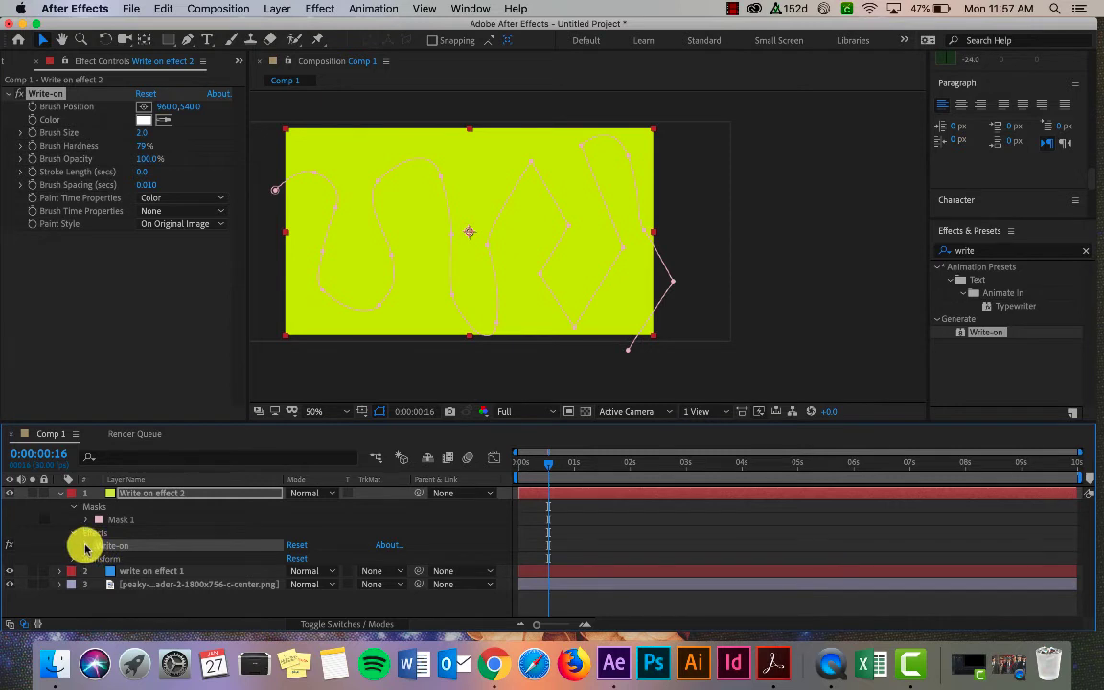
{"action": "left_click", "coordinate": [84, 546]}
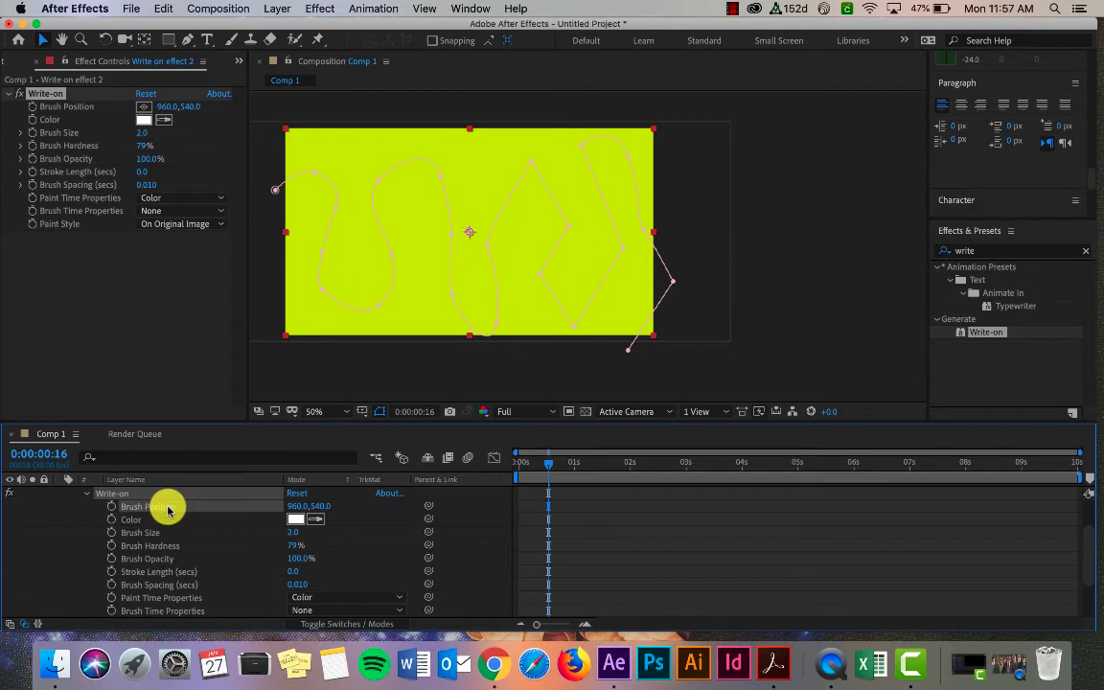
{"action": "key", "text": "cmd+v"}
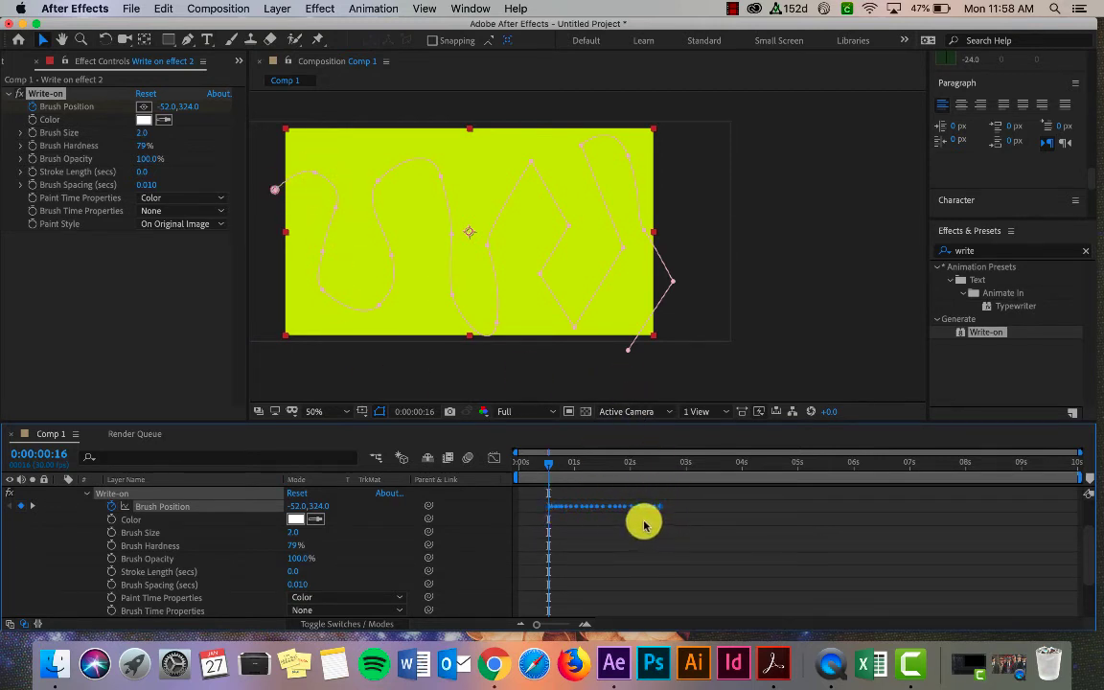
{"action": "mouse_move", "coordinate": [645, 508]}
{"action": "left_mouse_down"}
{"action": "mouse_move", "coordinate": [730, 515]}
{"action": "mouse_move", "coordinate": [646, 515]}
{"action": "left_mouse_up"}
{"action": "left_click_drag", "start_coordinate": [547, 458], "coordinate": [517, 463]}
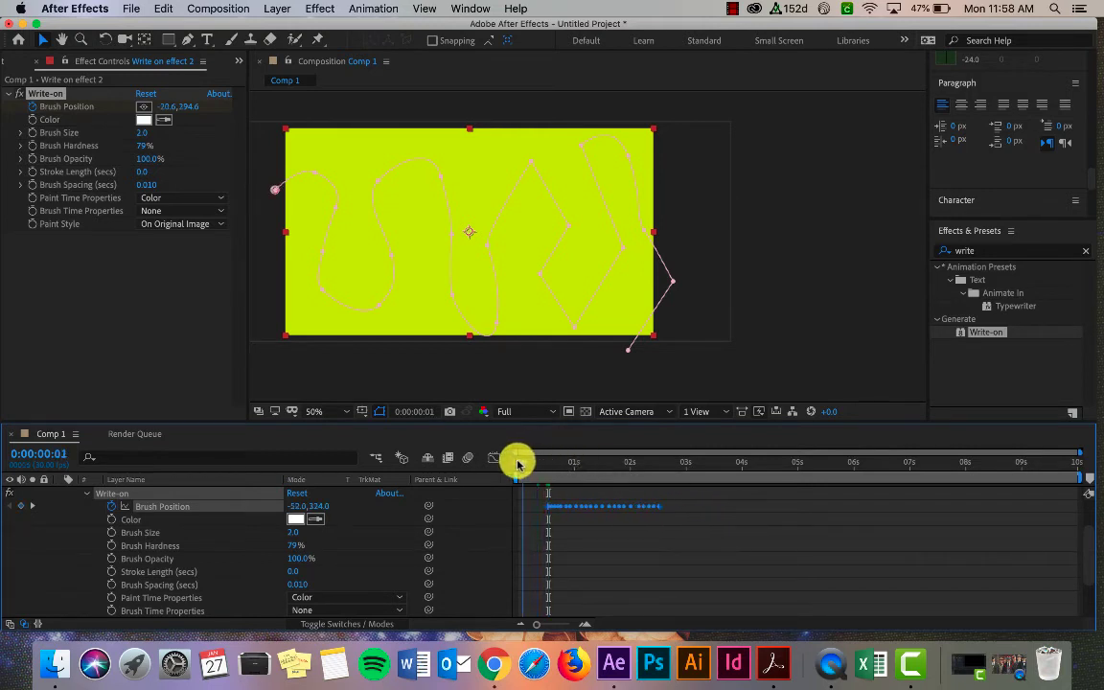
Step: Move the Brush Position keyframes to start at 0:00:00:00 and stretch them so the last one sits at 10 seconds
{"action": "left_click_drag", "start_coordinate": [571, 509], "coordinate": [548, 515]}
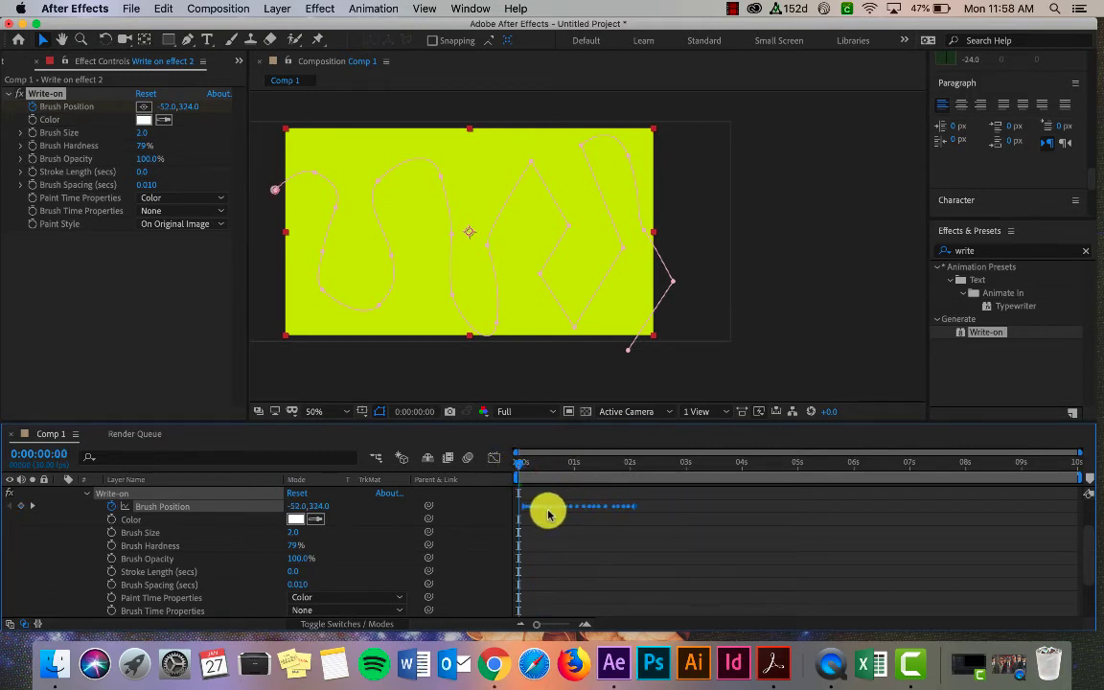
{"action": "left_click", "coordinate": [606, 531]}
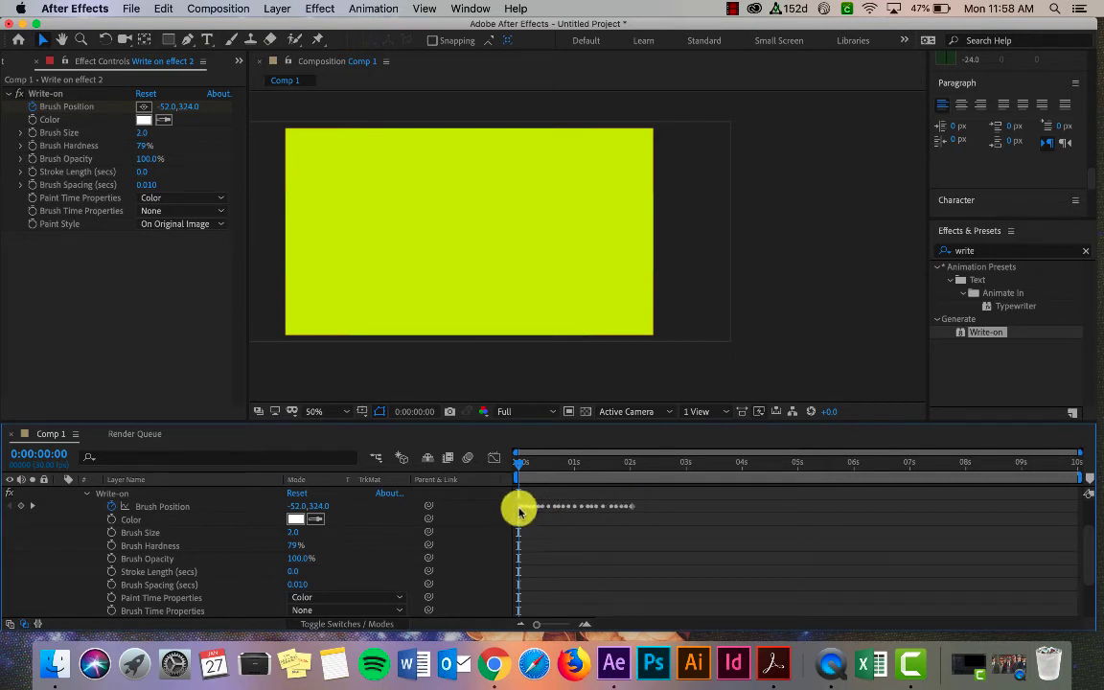
{"action": "mouse_move", "coordinate": [632, 509]}
{"action": "left_mouse_down"}
{"action": "mouse_move", "coordinate": [1030, 514]}
{"action": "mouse_move", "coordinate": [1075, 525]}
{"action": "mouse_move", "coordinate": [1079, 509]}
{"action": "mouse_move", "coordinate": [1068, 522]}
{"action": "left_mouse_up"}
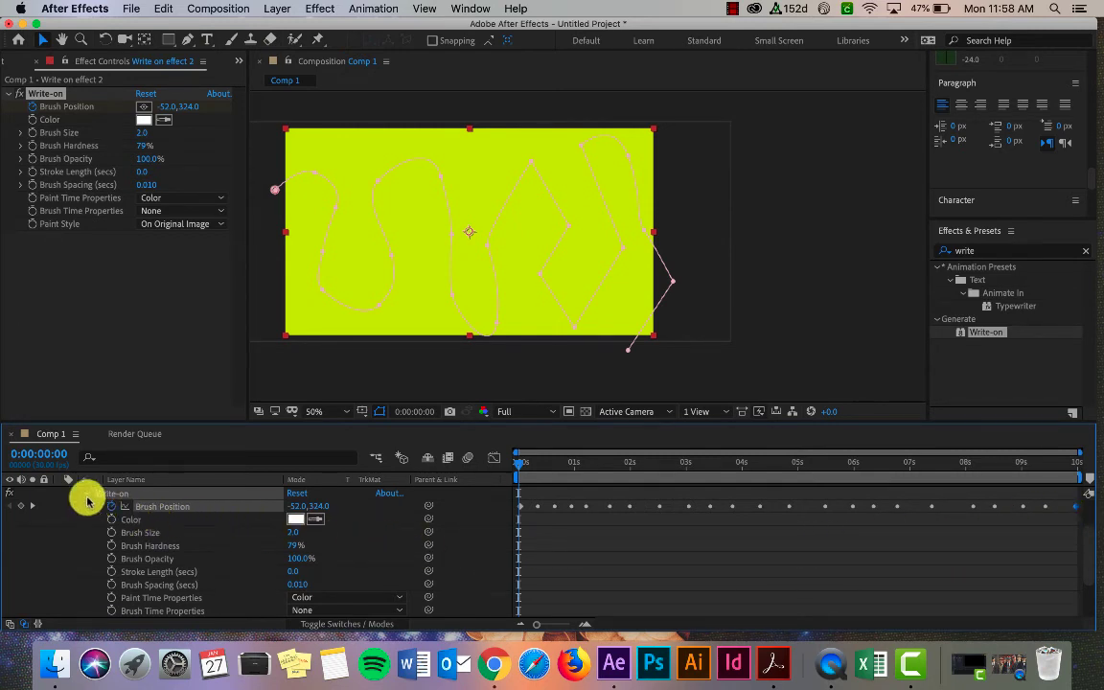
Step: Delete the mask from the Write on effect 2 layer and preview the animation
{"action": "scroll", "coordinate": [78, 500], "scroll_direction": "up", "scroll_amount": 3}
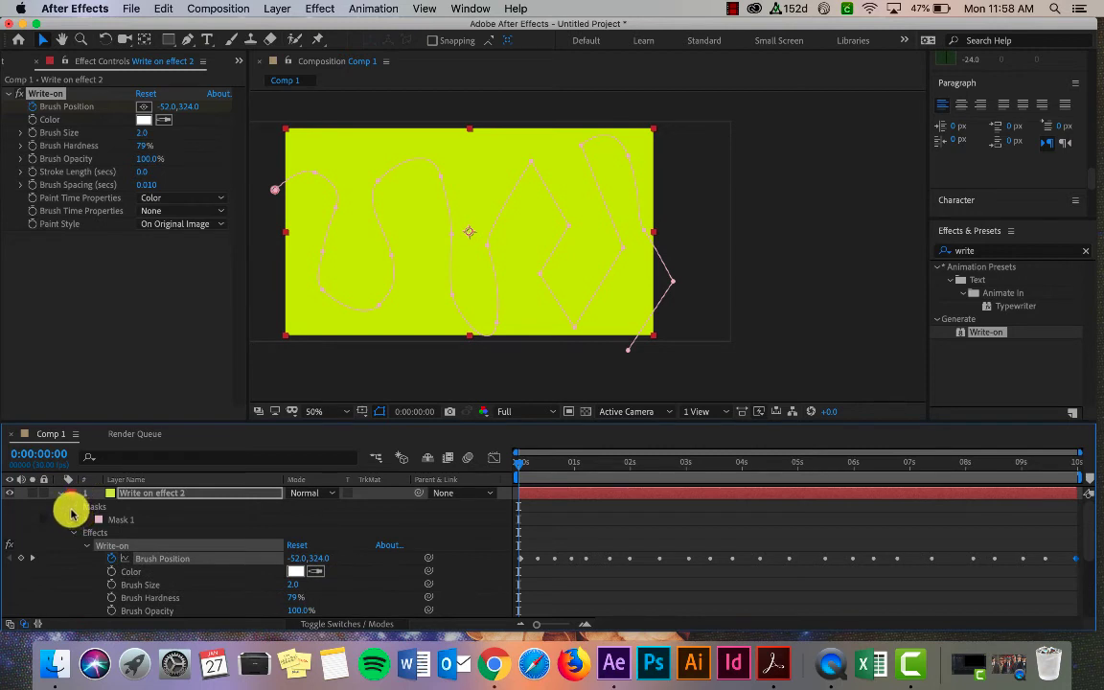
{"action": "left_click", "coordinate": [76, 505]}
{"action": "key", "text": "Delete"}
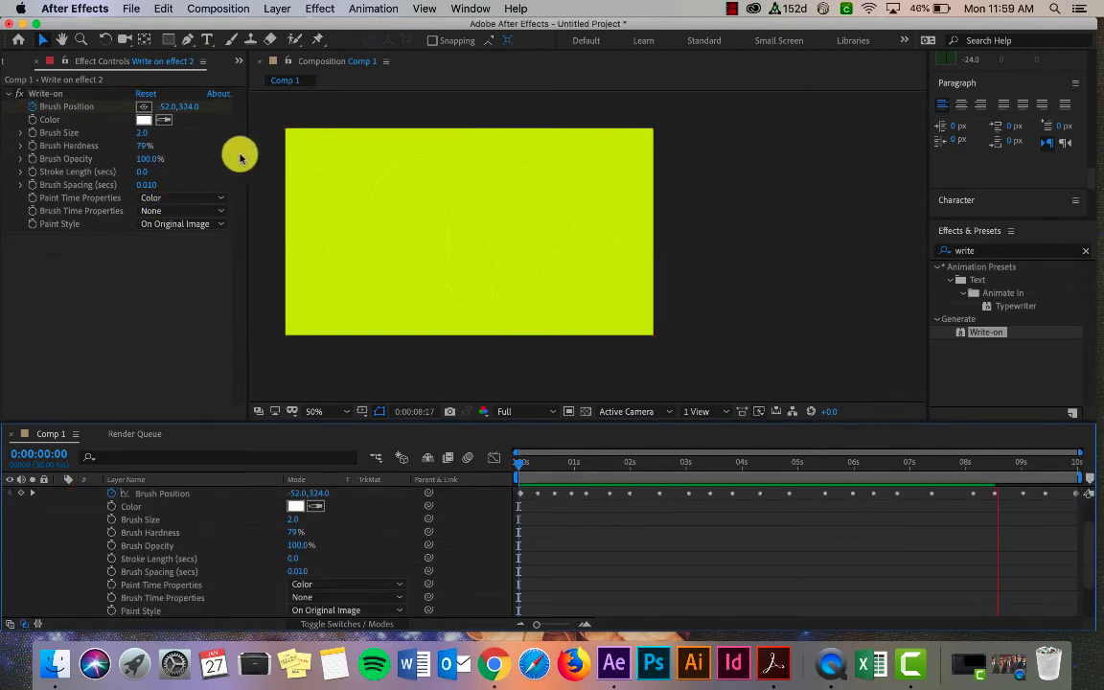
Step: Set the Write-on effect's Paint Style to On Transparent and preview the stroke over the photo
{"action": "left_click", "coordinate": [189, 224]}
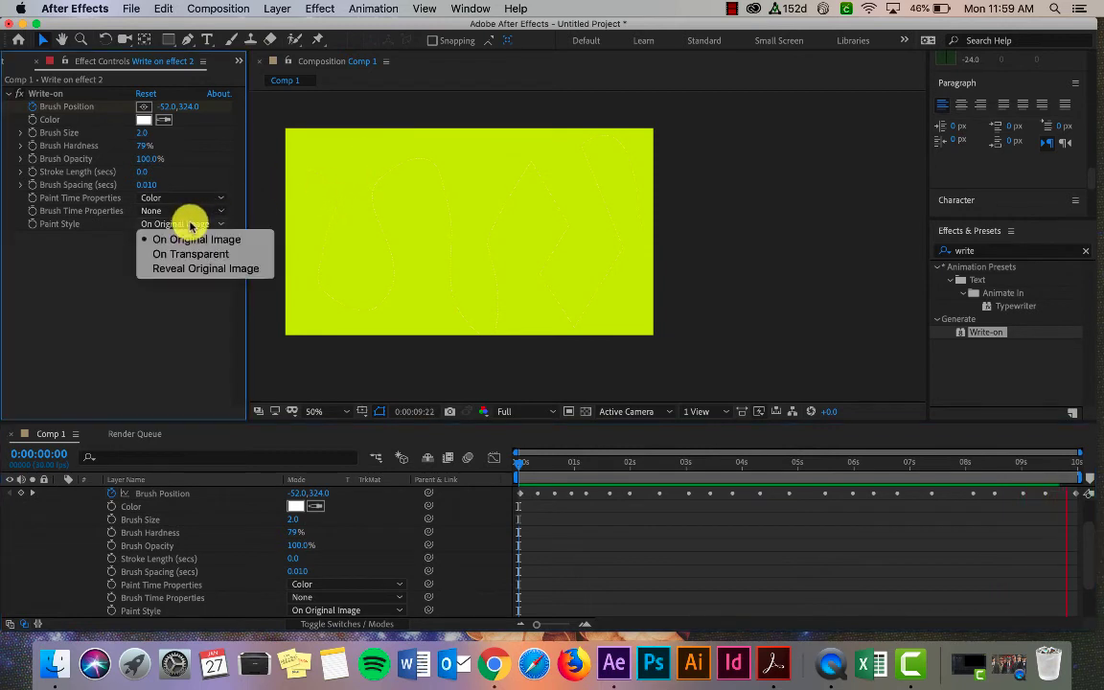
{"action": "left_click", "coordinate": [185, 253]}
{"action": "key", "text": "space"}
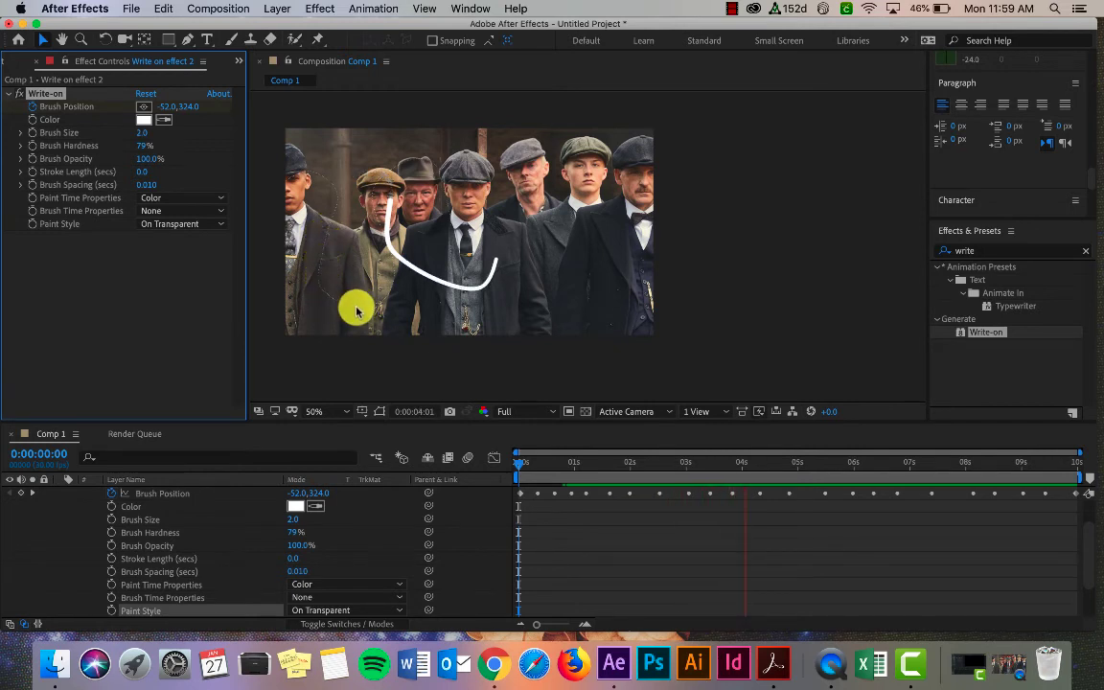
Step: Set the Write-on effect's Brush Size to 8.5 and Brush Spacing to 0.003
{"action": "mouse_move", "coordinate": [143, 133]}
{"action": "left_mouse_down"}
{"action": "mouse_move", "coordinate": [180, 137]}
{"action": "mouse_move", "coordinate": [158, 136]}
{"action": "left_mouse_up"}
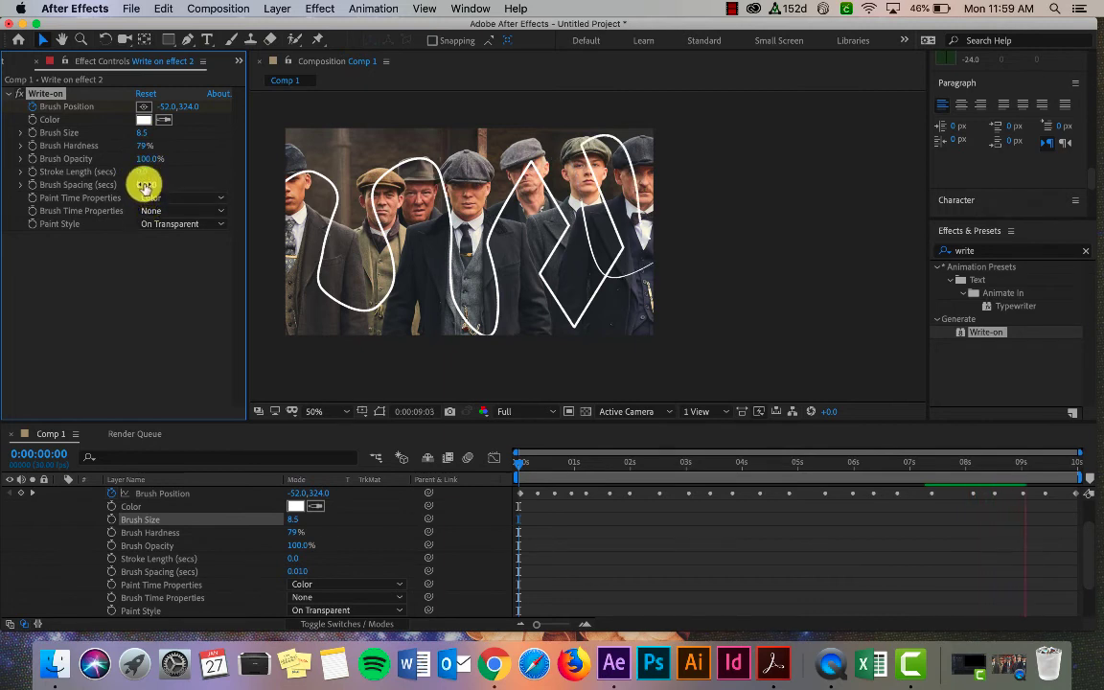
{"action": "left_click_drag", "start_coordinate": [146, 183], "coordinate": [73, 161]}
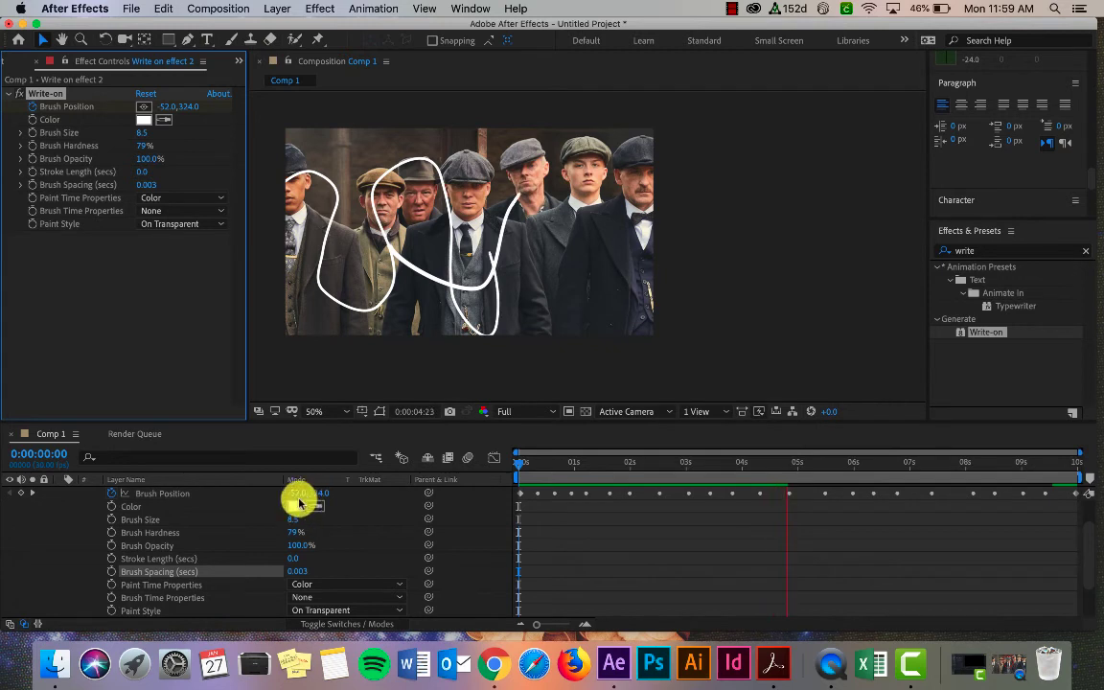
Step: Keyframe the brush Color as white at the start of the composition and as bright green at 0:00:06:03
{"action": "left_click_drag", "start_coordinate": [804, 463], "coordinate": [510, 465]}
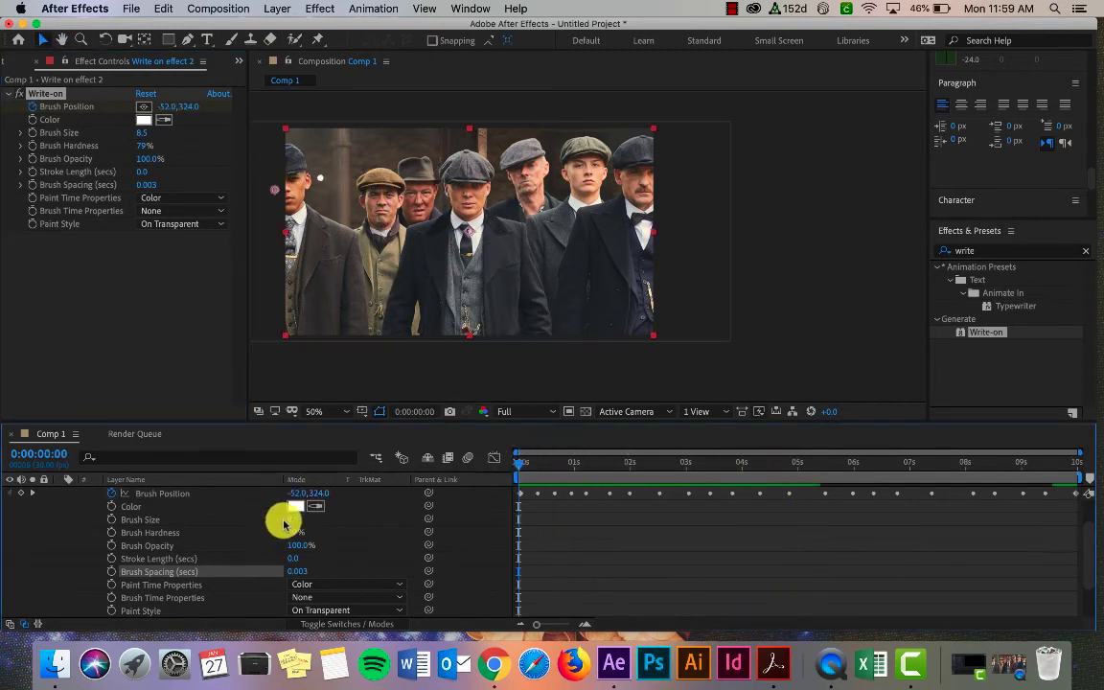
{"action": "left_click", "coordinate": [111, 506]}
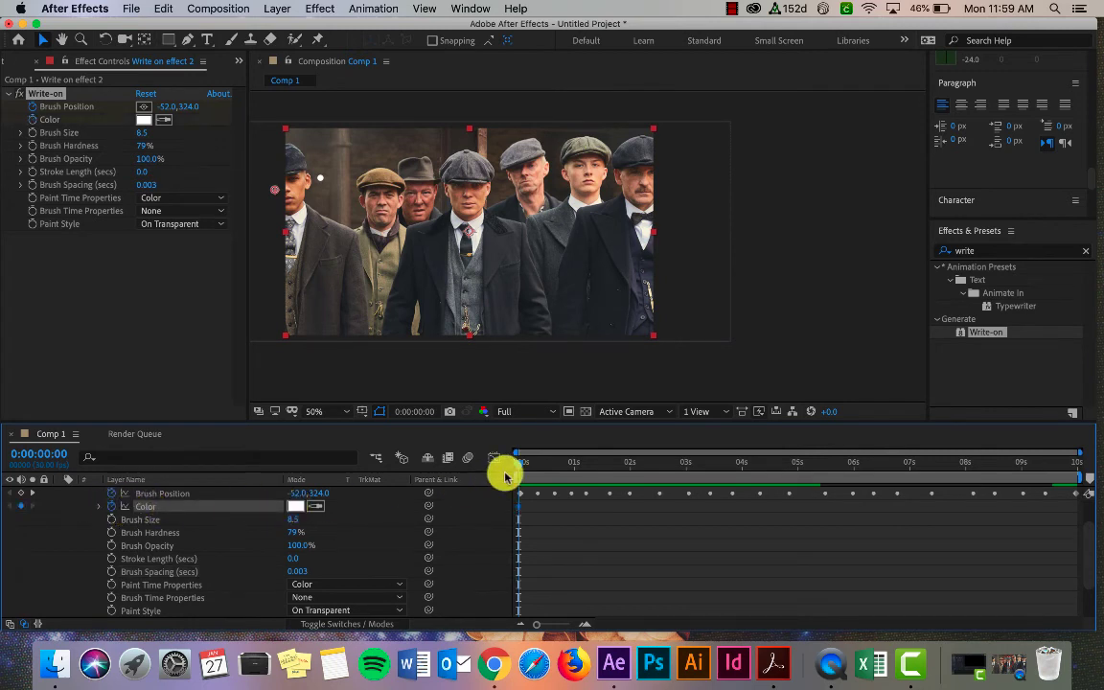
{"action": "mouse_move", "coordinate": [519, 464]}
{"action": "left_mouse_down"}
{"action": "mouse_move", "coordinate": [958, 487]}
{"action": "mouse_move", "coordinate": [860, 497]}
{"action": "left_mouse_up"}
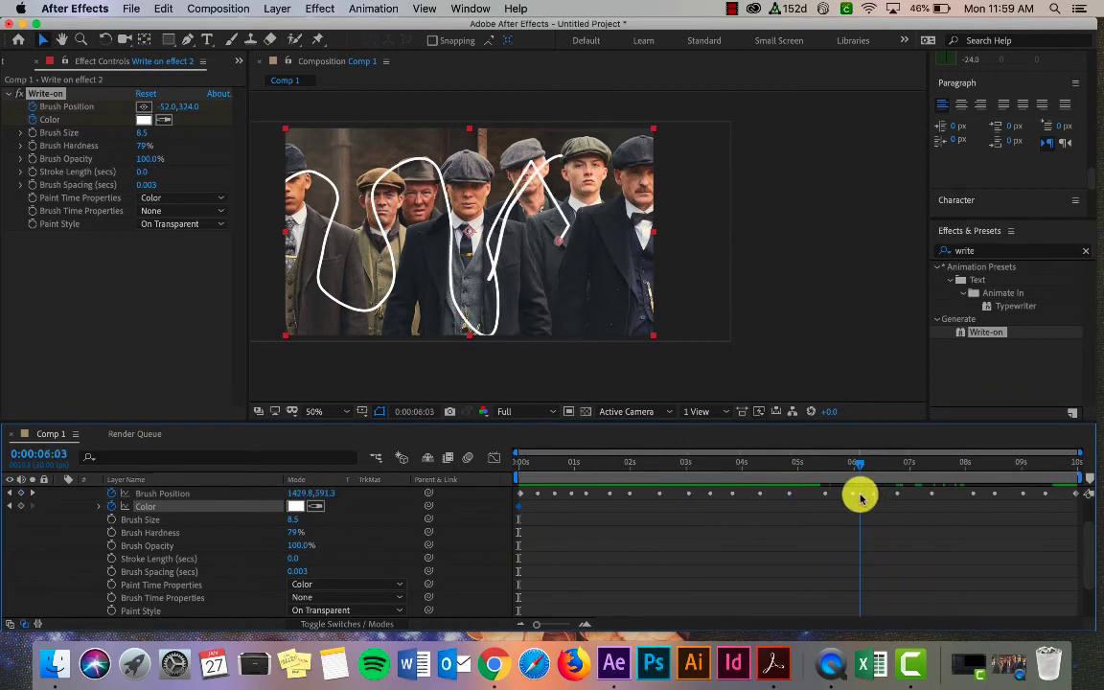
{"action": "left_click", "coordinate": [295, 506]}
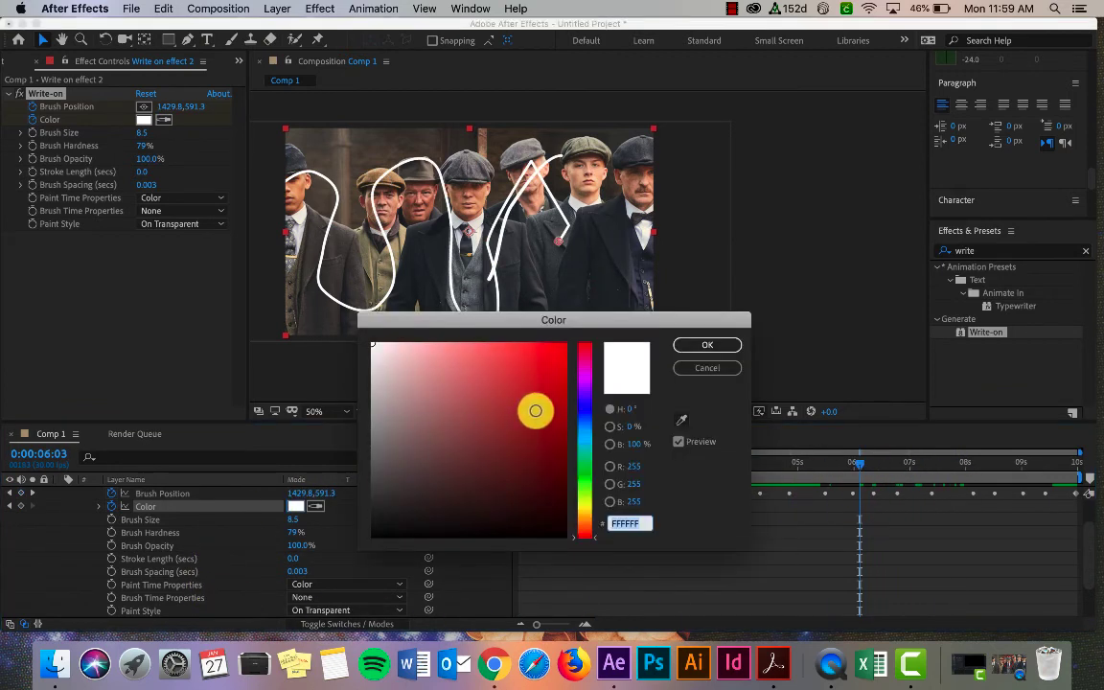
{"action": "left_click", "coordinate": [591, 411]}
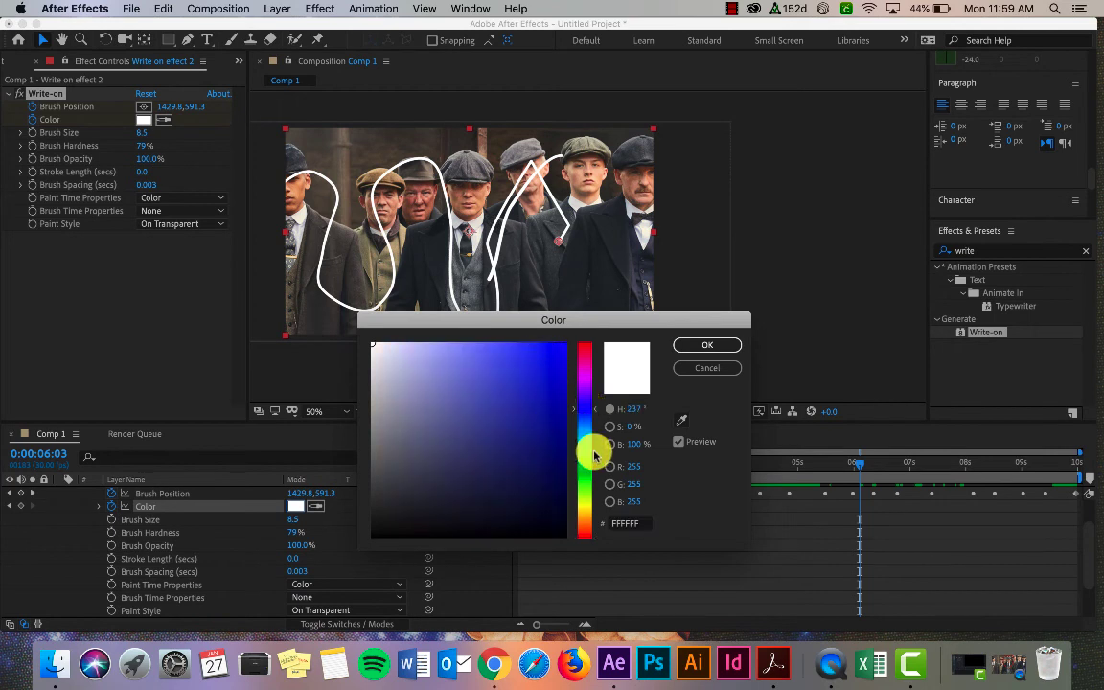
{"action": "left_click", "coordinate": [585, 477]}
{"action": "left_click", "coordinate": [560, 373]}
{"action": "left_click", "coordinate": [710, 345]}
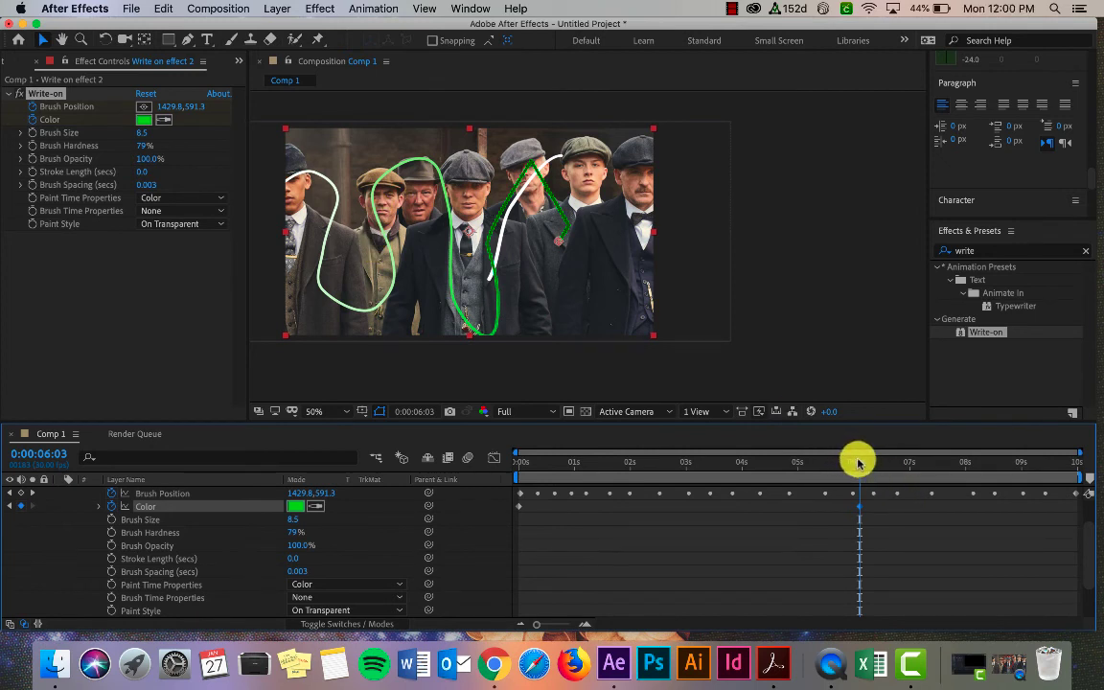
Step: Preview from the start, stop at 0:00:01:15 and keyframe Stroke Length (secs) there at 3.9
{"action": "mouse_move", "coordinate": [856, 460]}
{"action": "left_mouse_down"}
{"action": "mouse_move", "coordinate": [547, 468]}
{"action": "mouse_move", "coordinate": [483, 458]}
{"action": "left_mouse_up"}
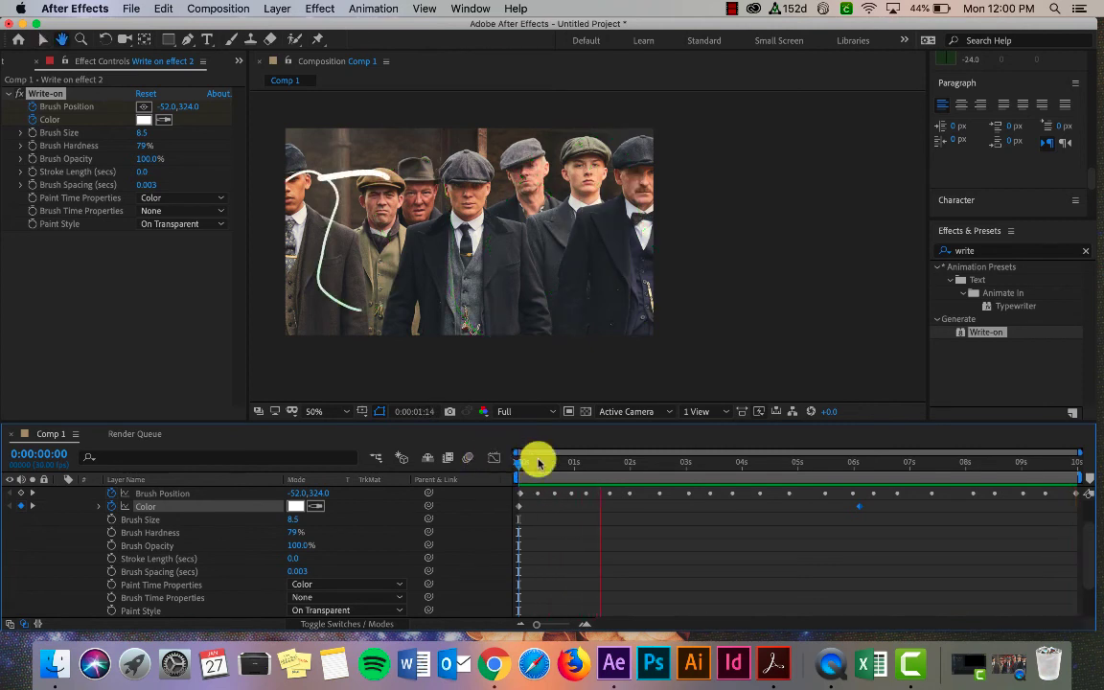
{"action": "key", "text": "space"}
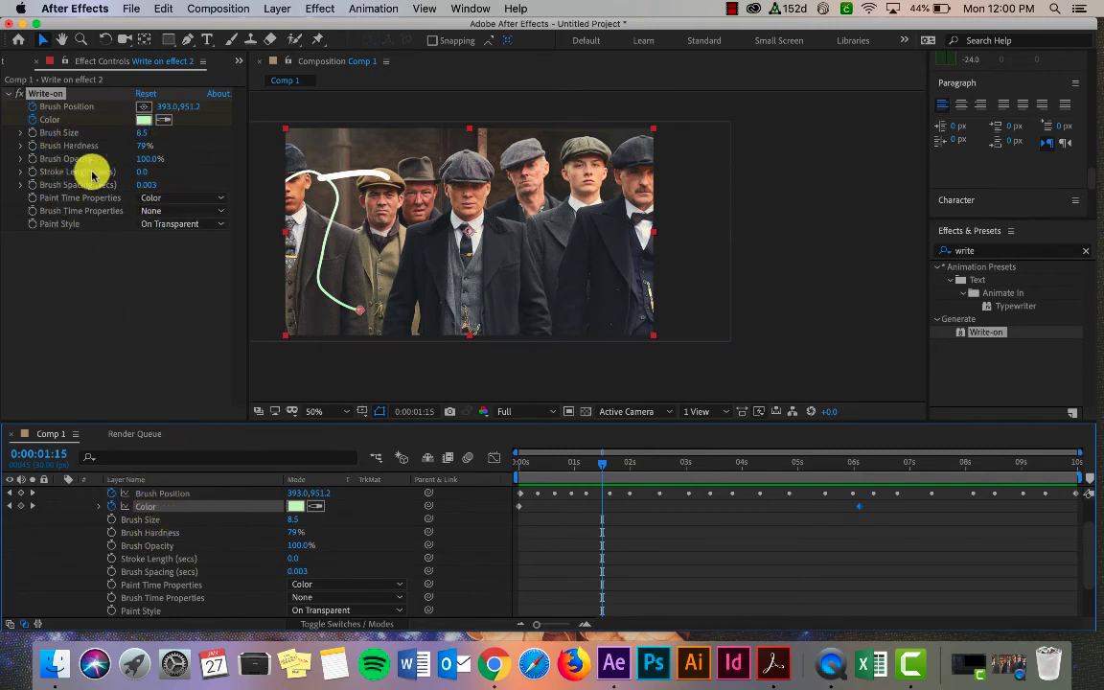
{"action": "left_click", "coordinate": [34, 172]}
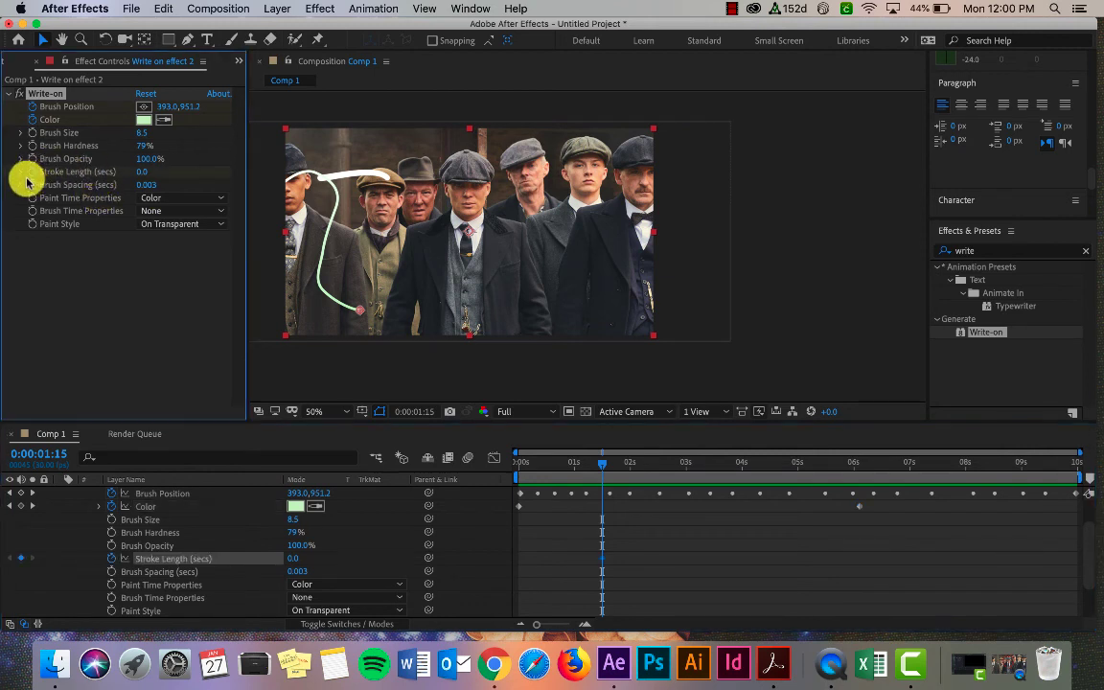
{"action": "left_click", "coordinate": [21, 172]}
{"action": "left_click_drag", "start_coordinate": [43, 192], "coordinate": [63, 195]}
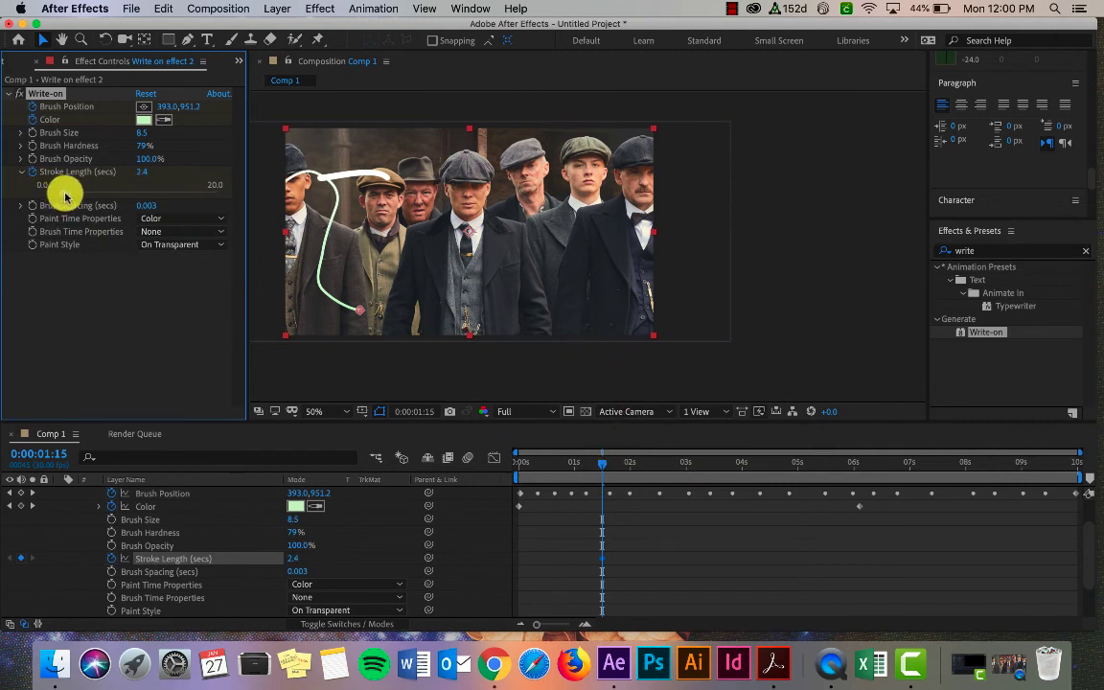
{"action": "left_click_drag", "start_coordinate": [67, 195], "coordinate": [76, 195]}
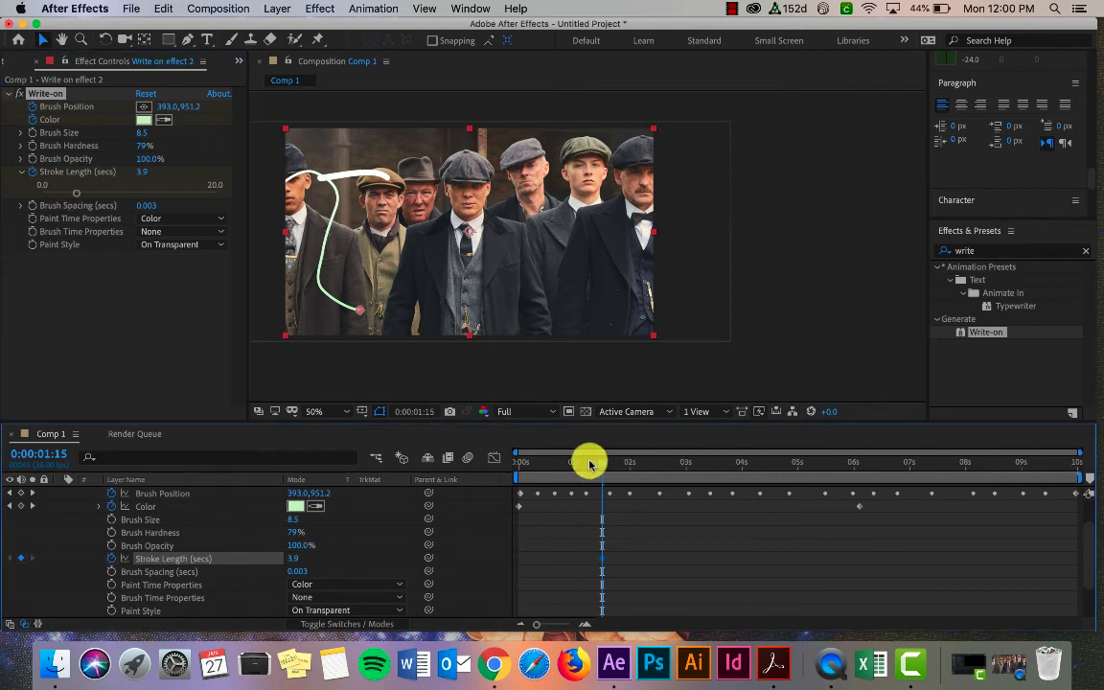
Step: Play the animation from the start and set Brush Hardness to 19%
{"action": "key", "text": "Home"}
{"action": "key", "text": "space"}
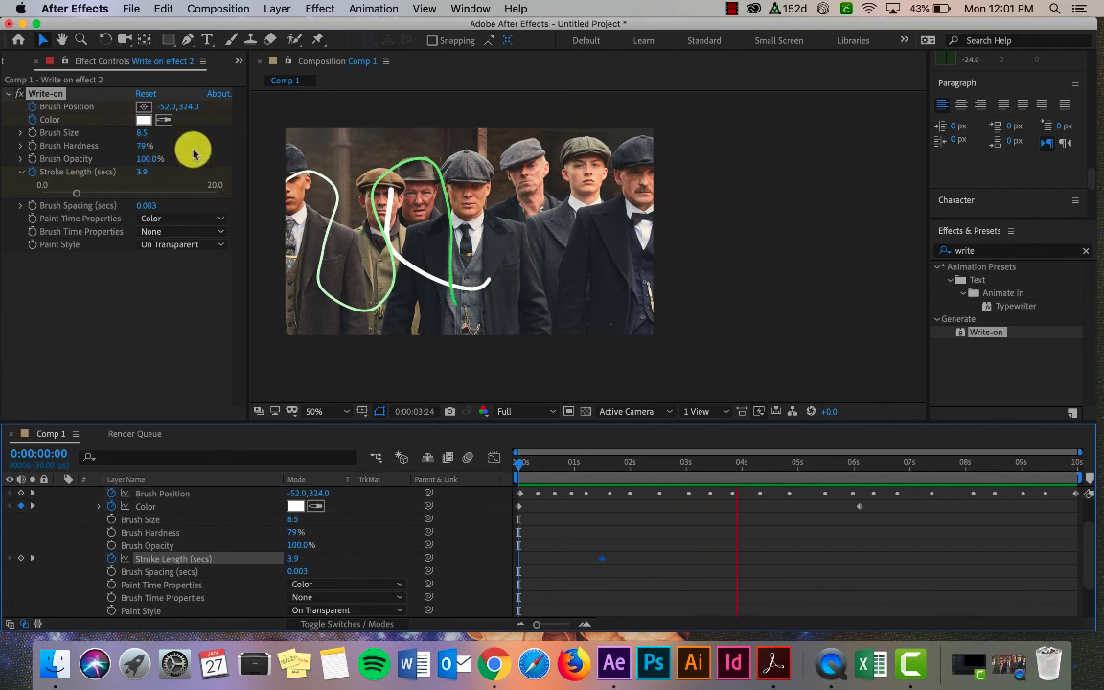
{"action": "left_click_drag", "start_coordinate": [141, 146], "coordinate": [100, 204]}
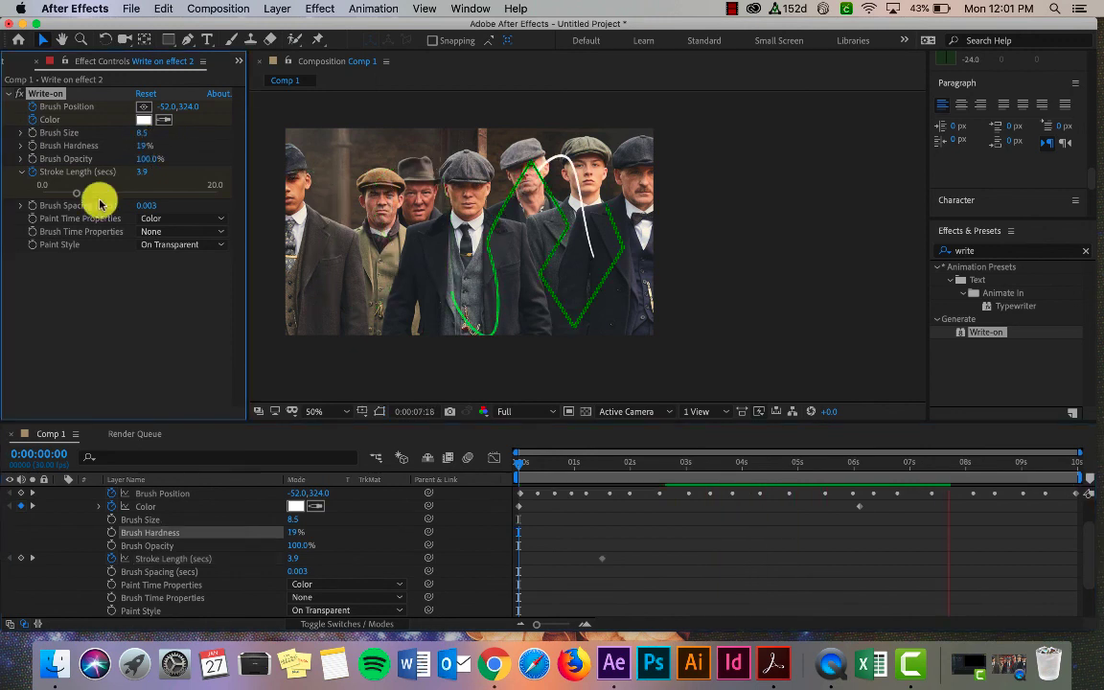
Step: Compare the On Original Image and Reveal Original Image paint styles in the preview and return Paint Style to On Transparent
{"action": "left_click", "coordinate": [177, 245]}
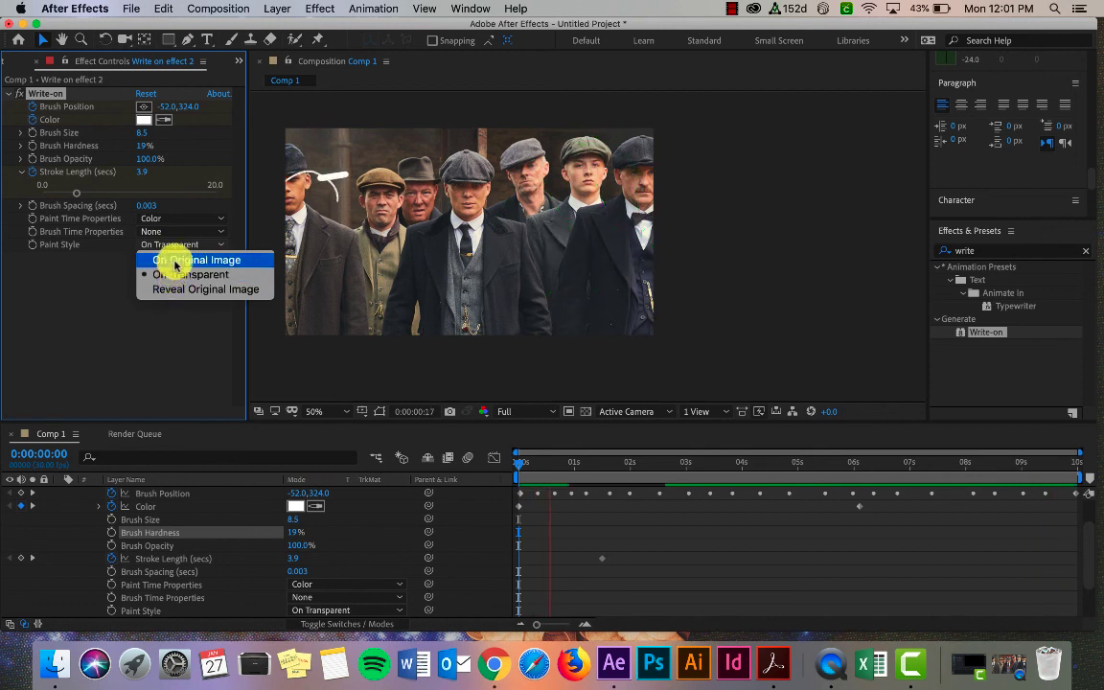
{"action": "left_click", "coordinate": [222, 260]}
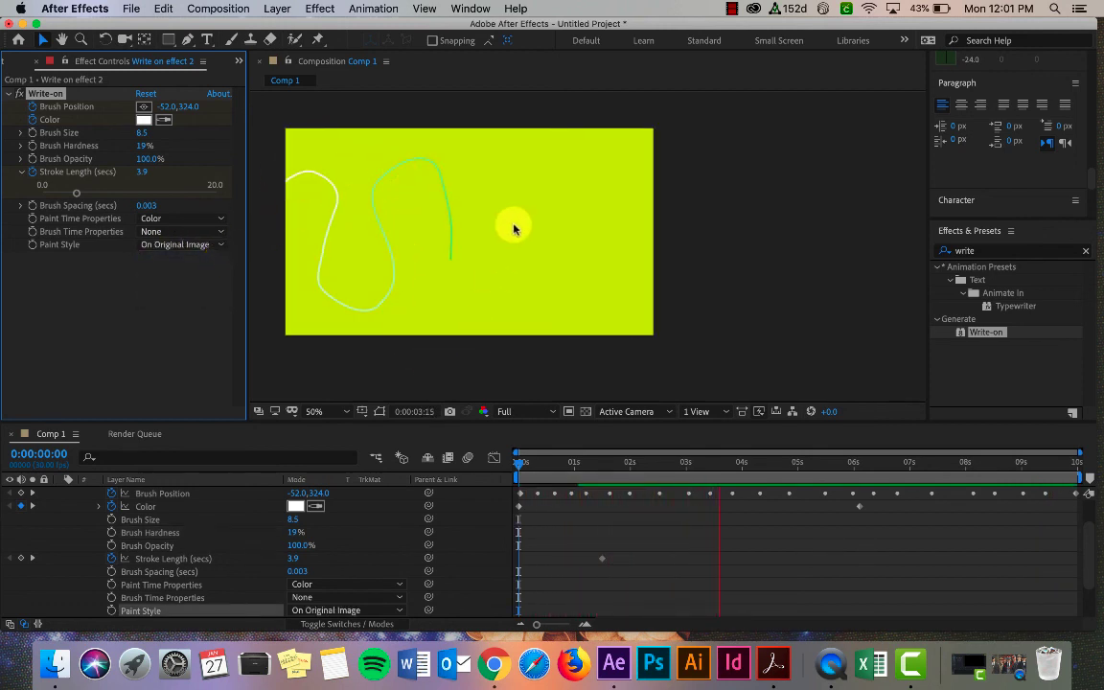
{"action": "left_click", "coordinate": [188, 248]}
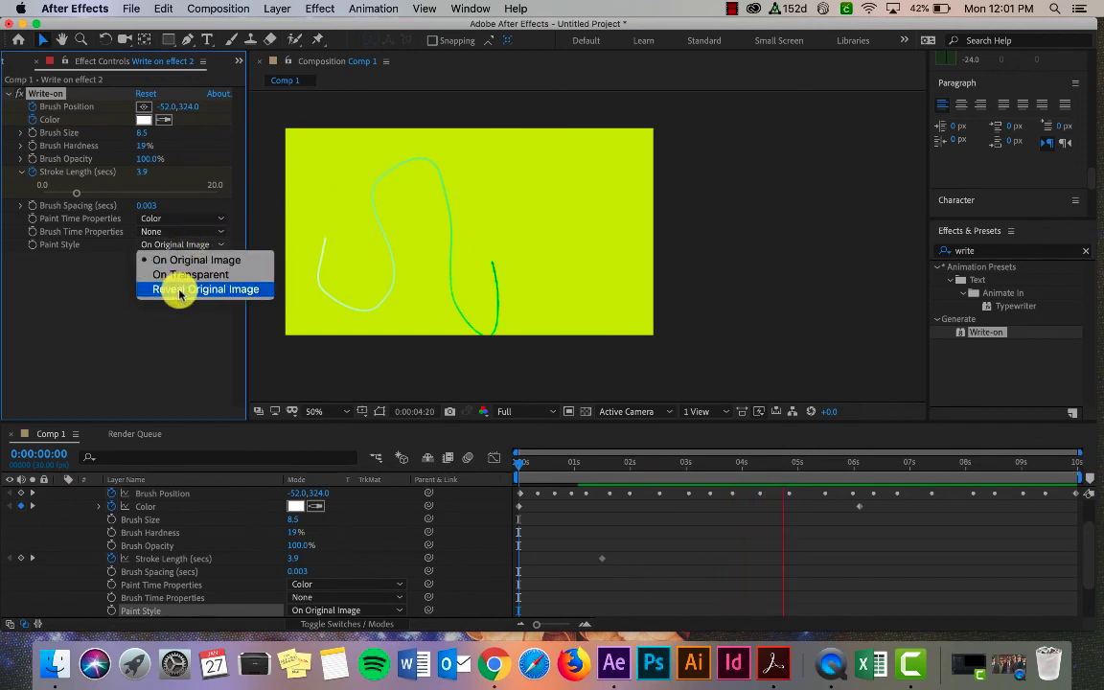
{"action": "left_click", "coordinate": [180, 289]}
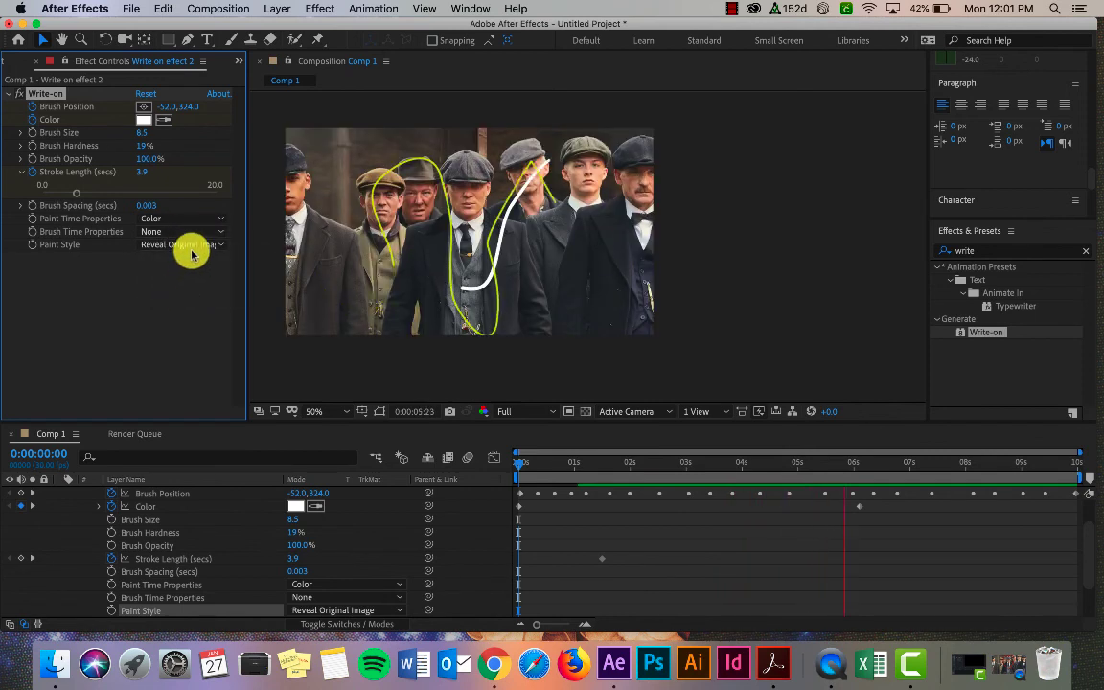
{"action": "left_click", "coordinate": [188, 245]}
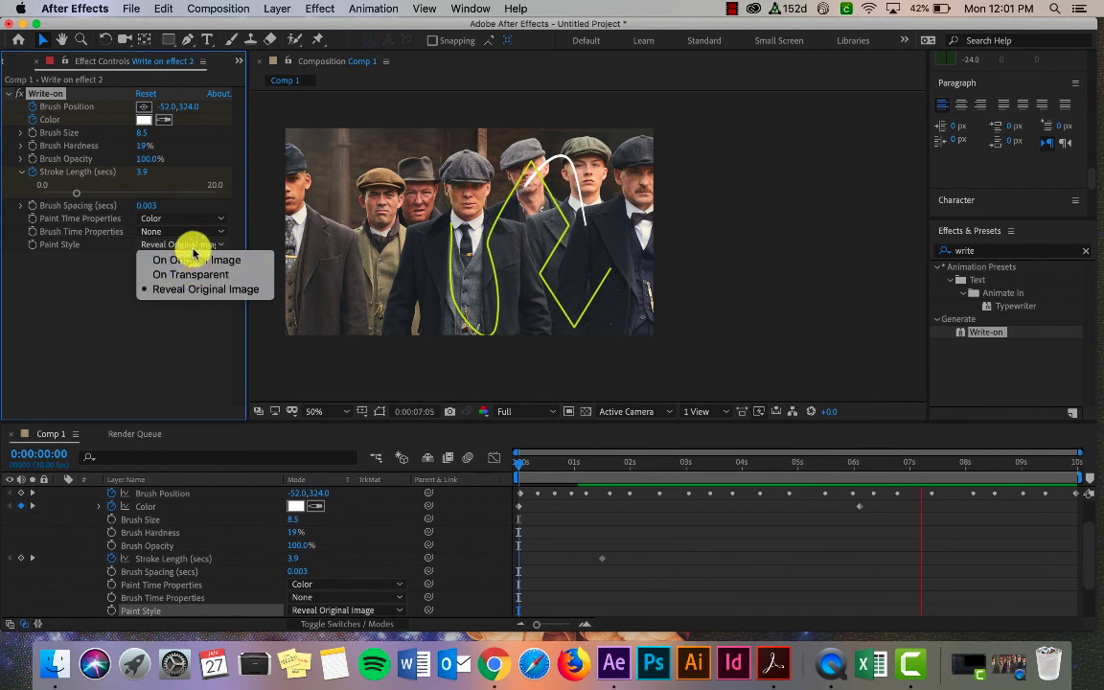
{"action": "left_click", "coordinate": [192, 275]}
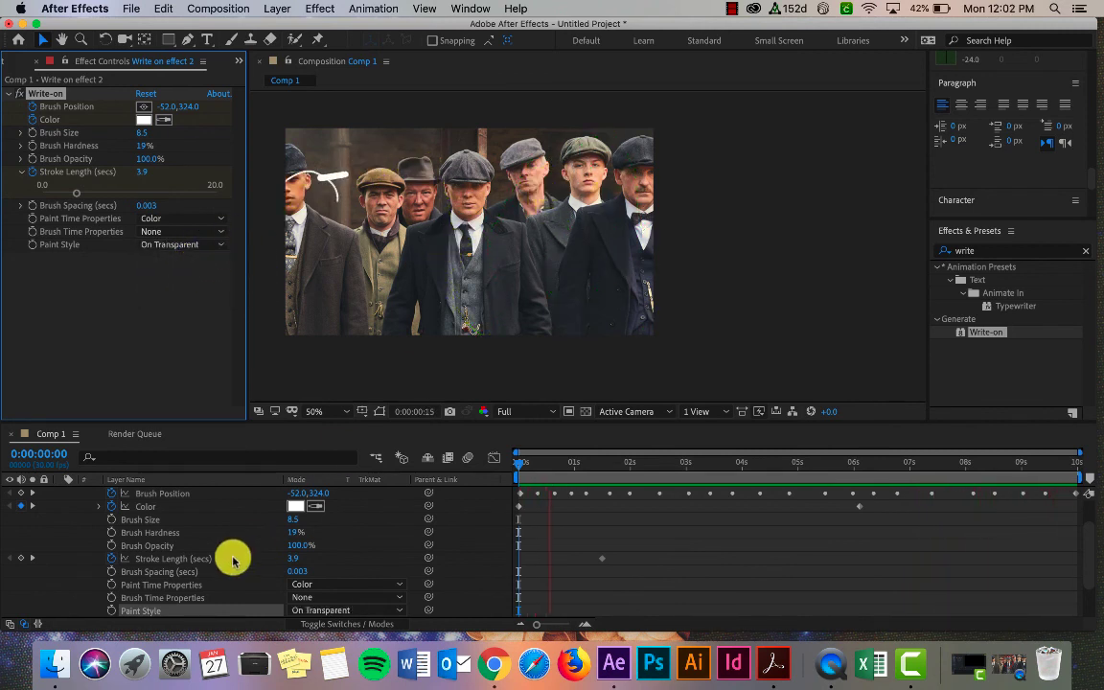
Step: Collapse the Write on effect 2 layer's properties and check the export options, including Add to Render Queue
{"action": "scroll", "coordinate": [49, 505], "scroll_direction": "up", "scroll_amount": 3}
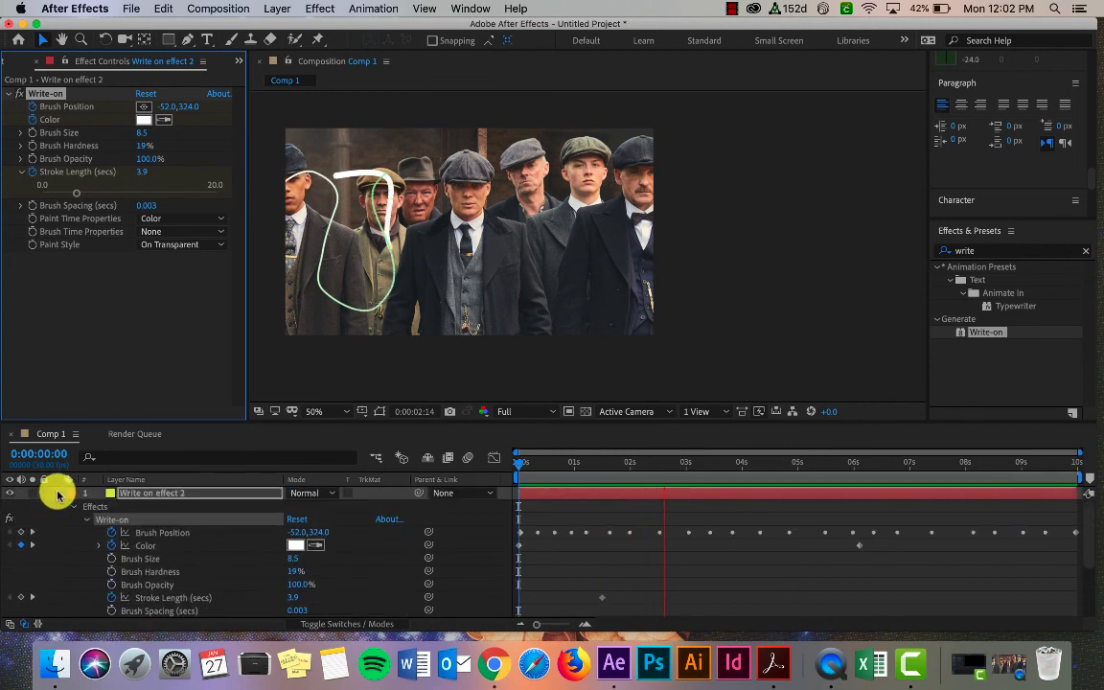
{"action": "left_click", "coordinate": [62, 492]}
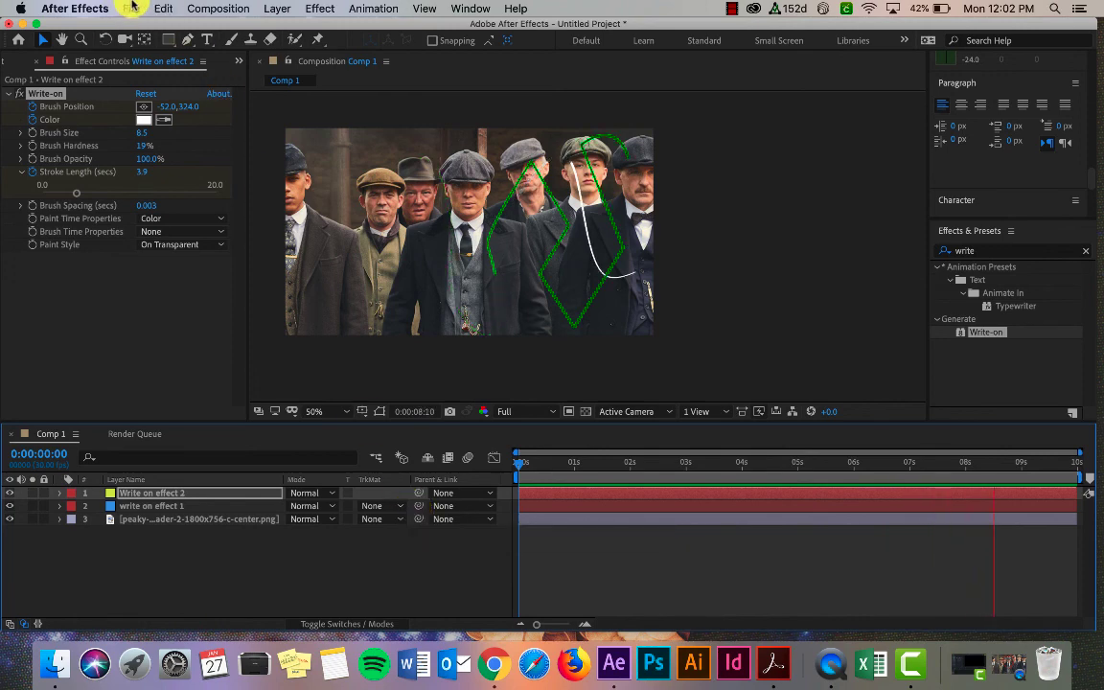
{"action": "left_click", "coordinate": [132, 8]}
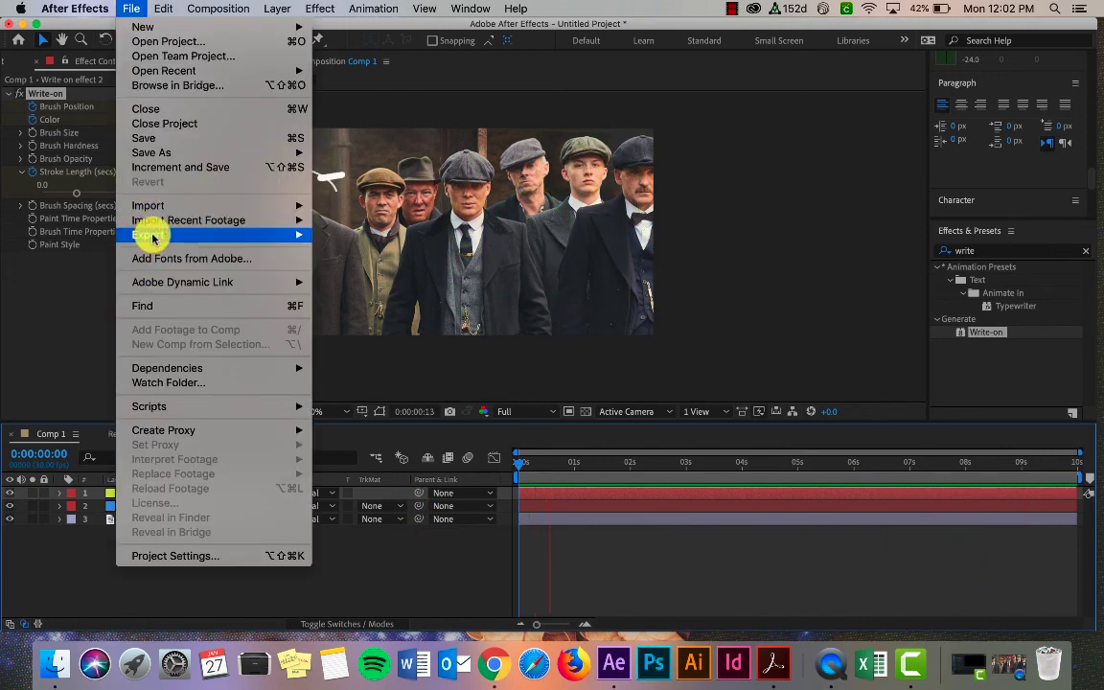
{"action": "mouse_move", "coordinate": [264, 230]}
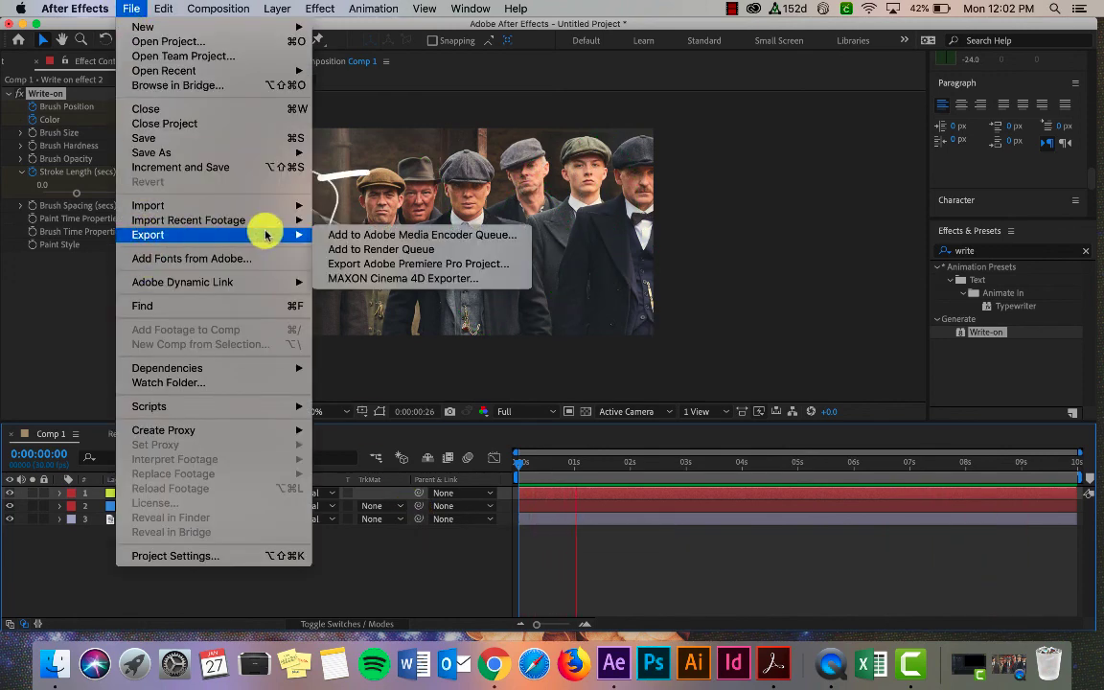
{"action": "left_click", "coordinate": [368, 251]}
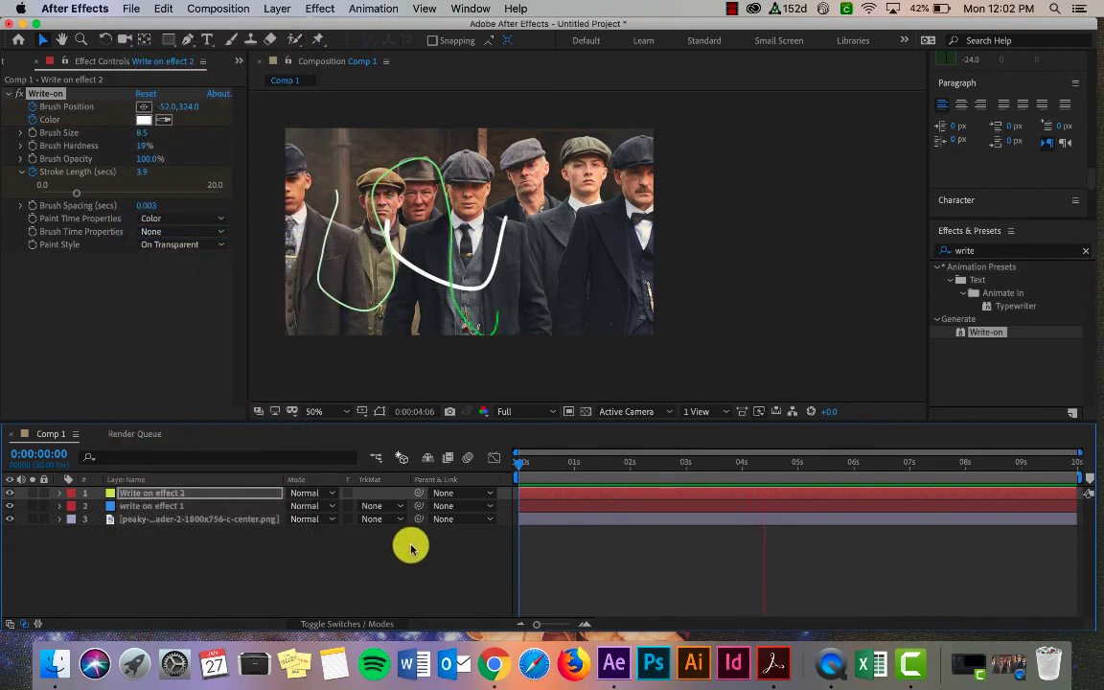